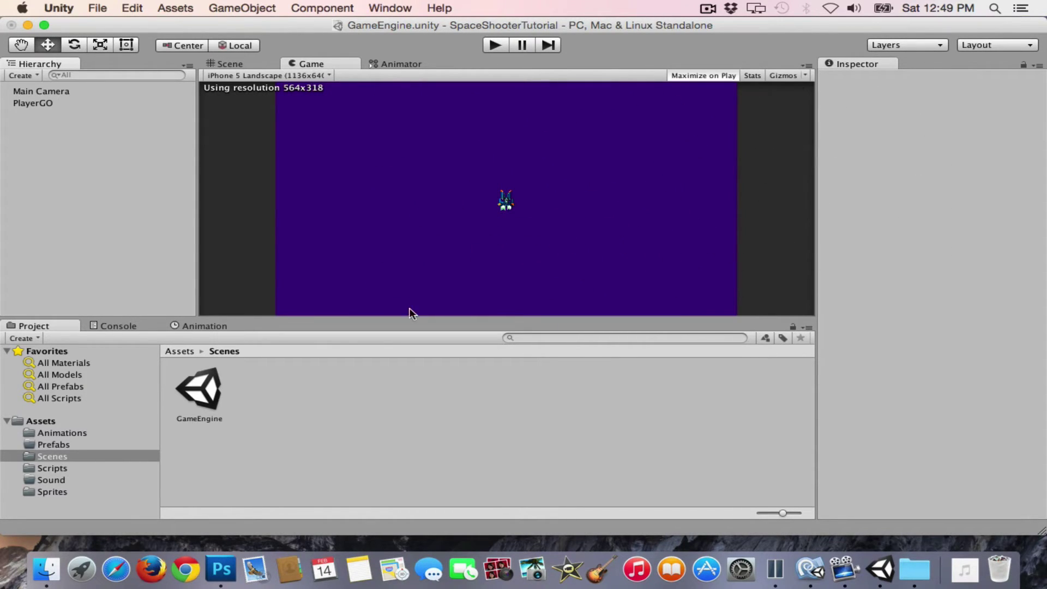
Step: Open the Assets › Sprites folder in the Project panel to show the spaceships sheet
click(50, 492)
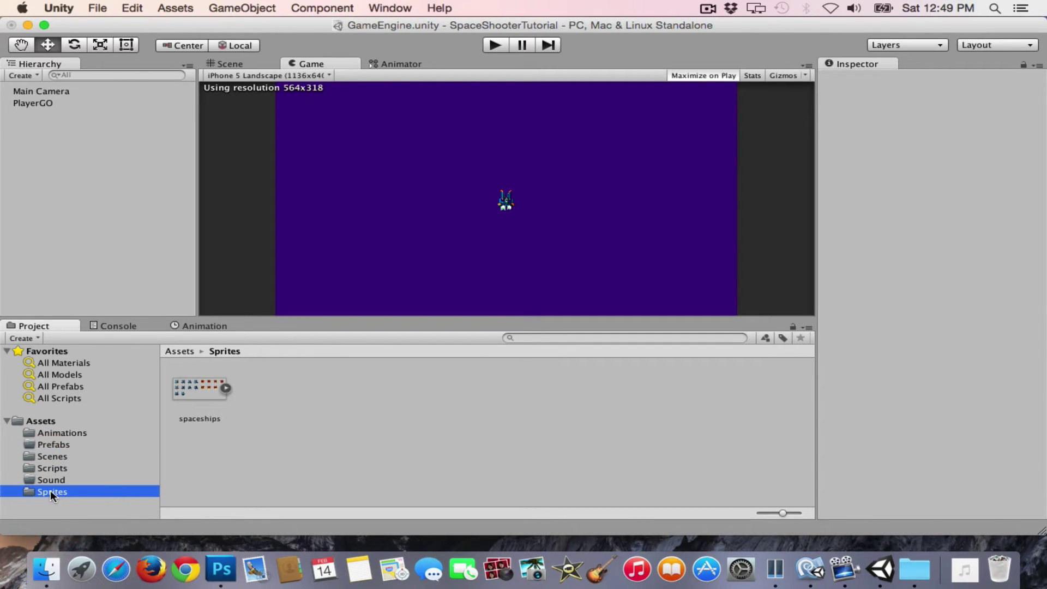
Step: Drag bullets.png from Finder's Game Sprites folder into Unity's Sprites folder and expand the new asset
click(52, 560)
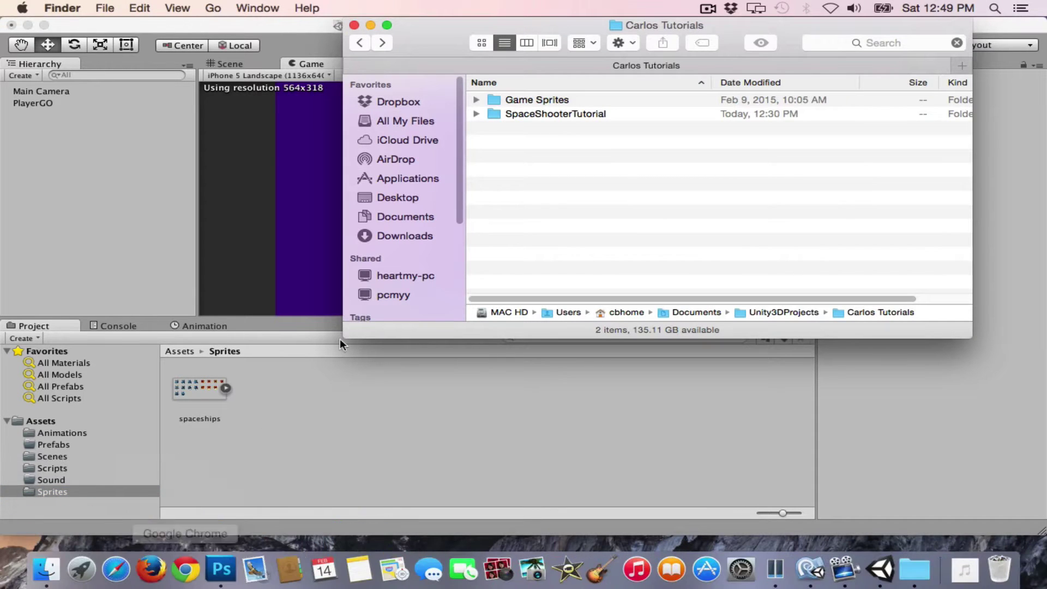
double_click(496, 98)
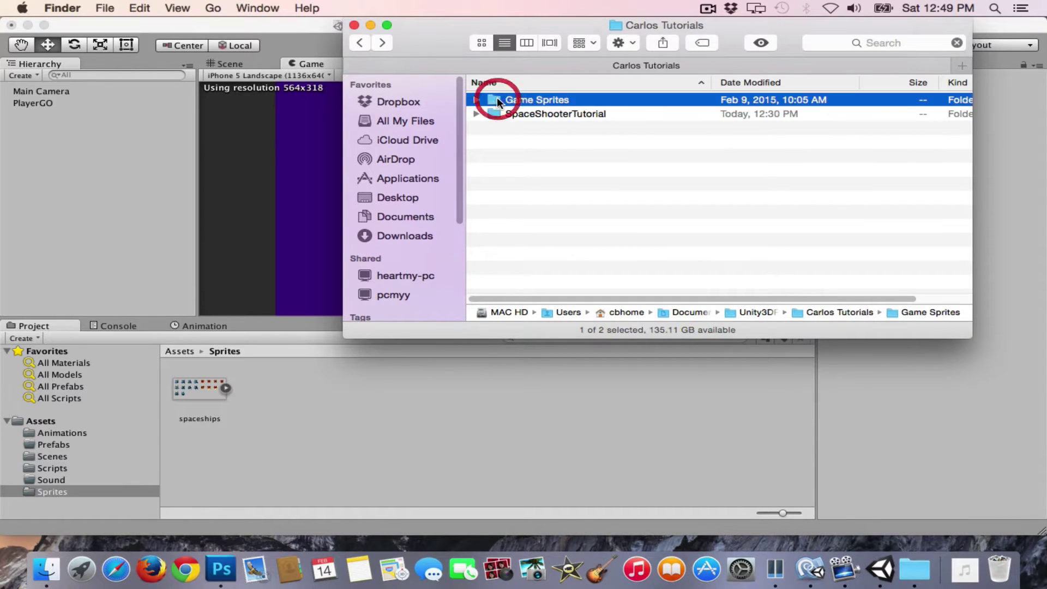
drag(516, 100, 383, 402)
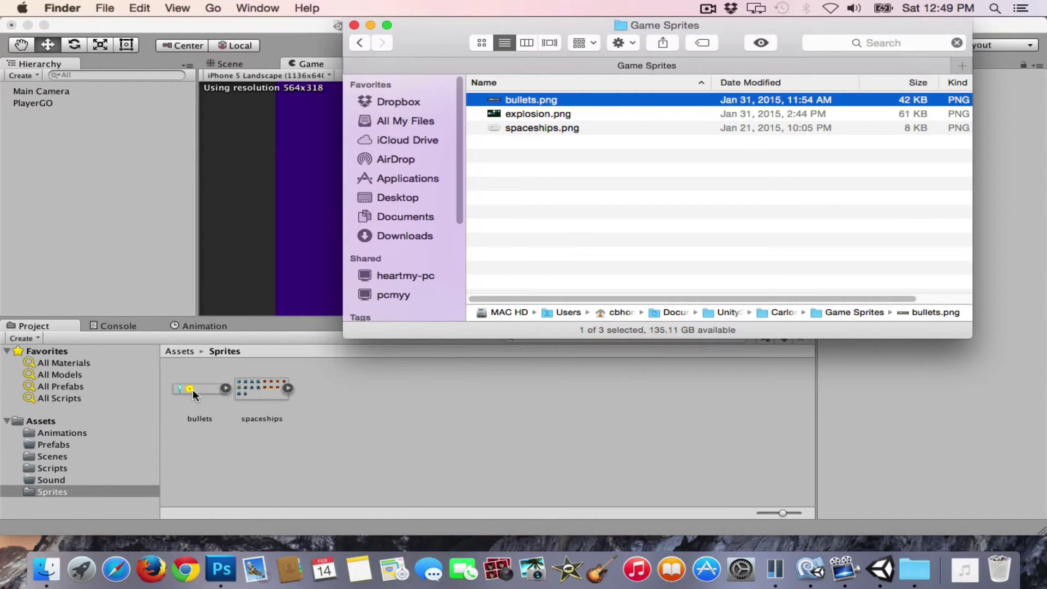
click(191, 389)
click(226, 388)
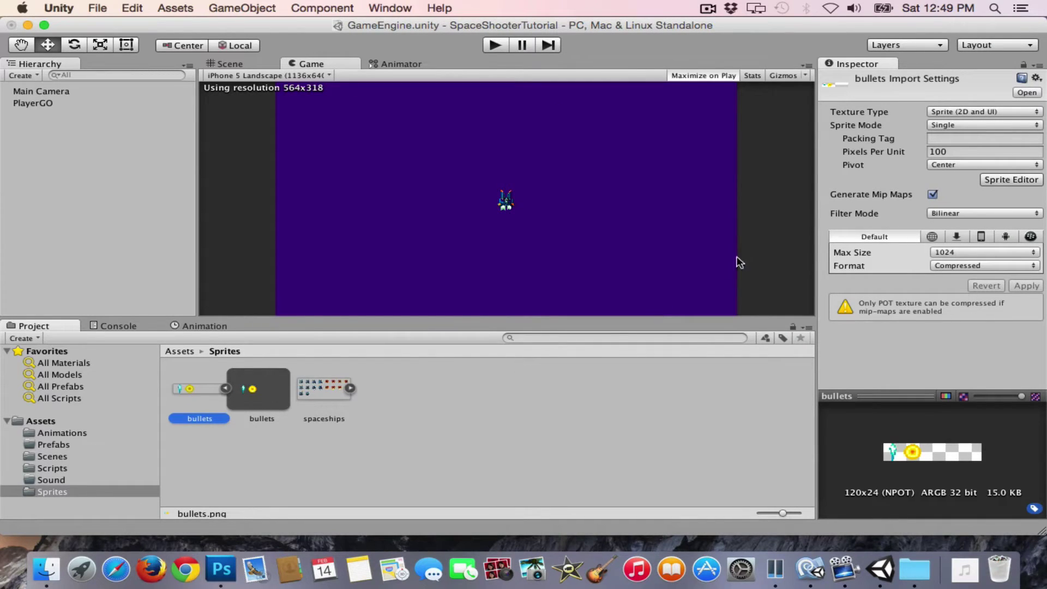
Step: Set bullets to Multiple sprite mode, grid-slice it at 24×24 in the Sprite Editor, and apply
click(962, 125)
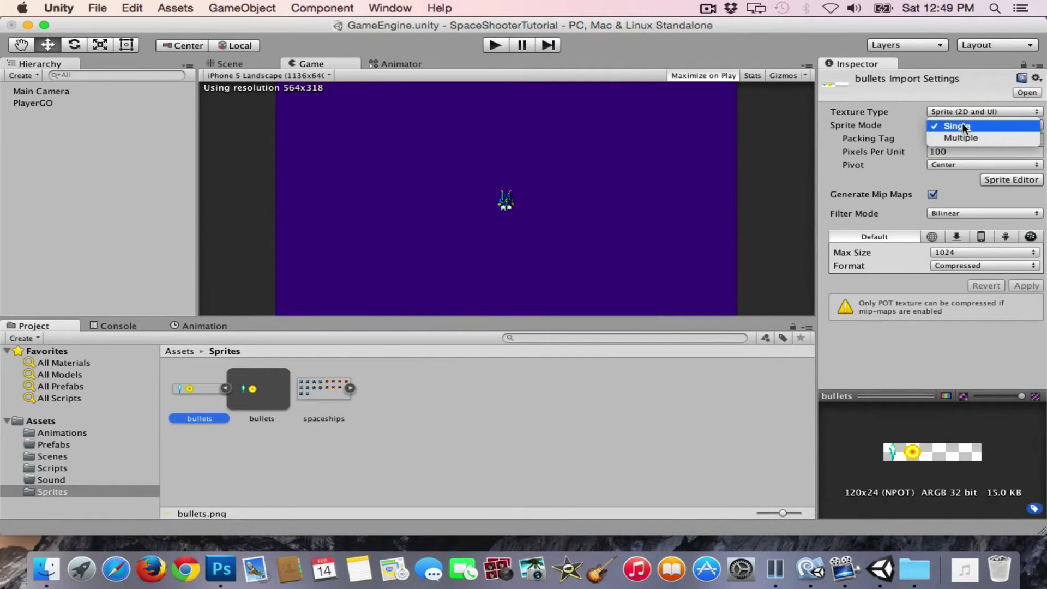
click(962, 137)
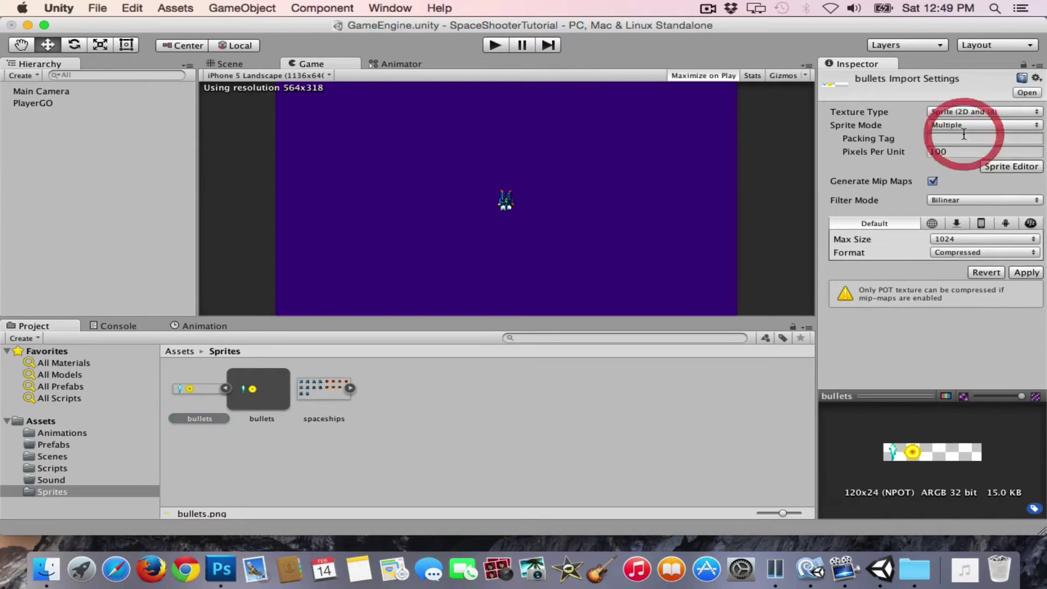
click(1011, 166)
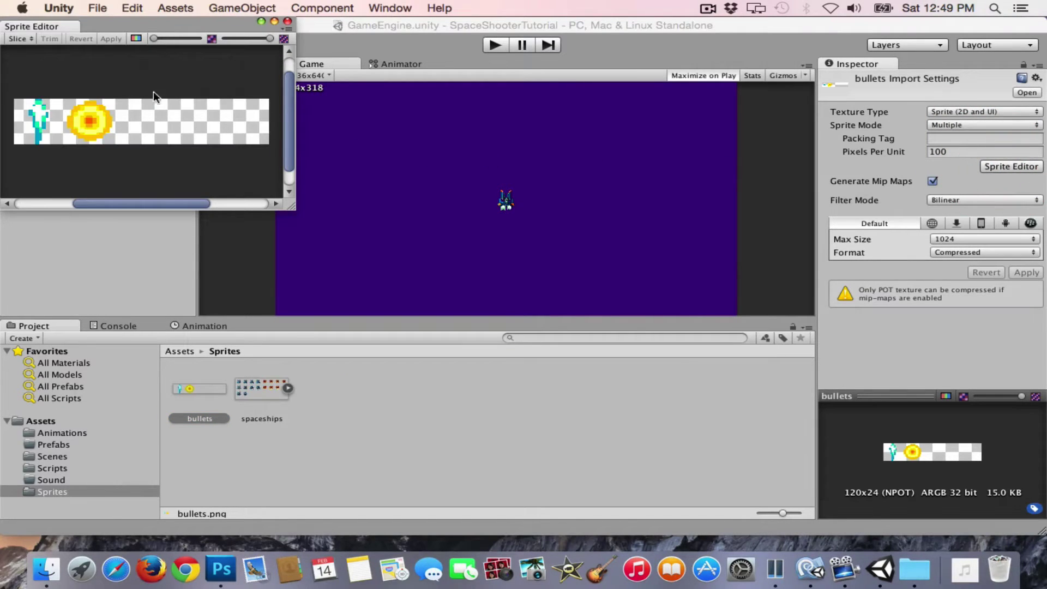
click(22, 39)
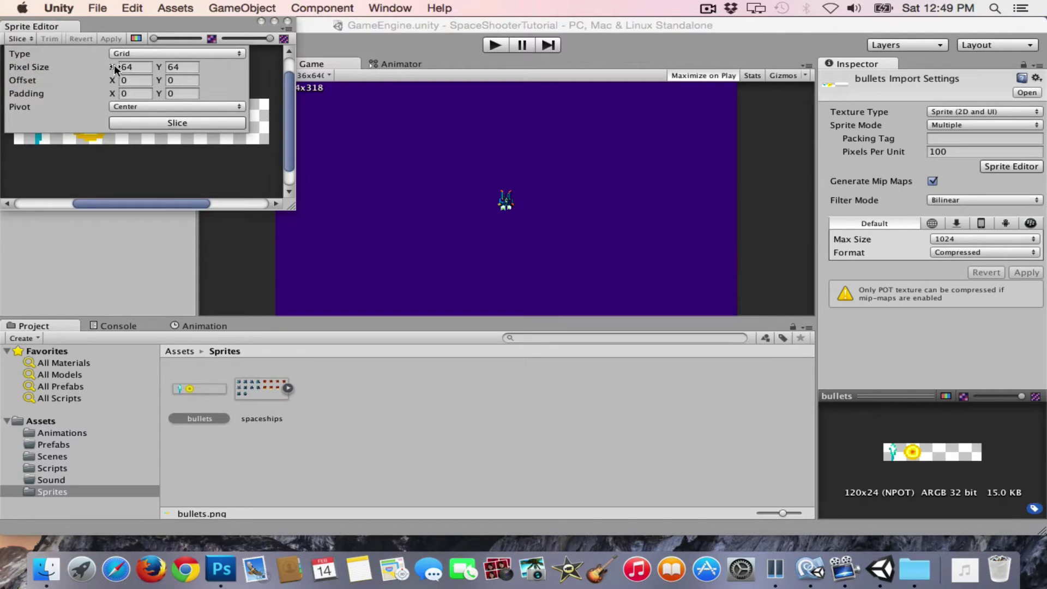
click(134, 67)
key(Tab)
click(139, 122)
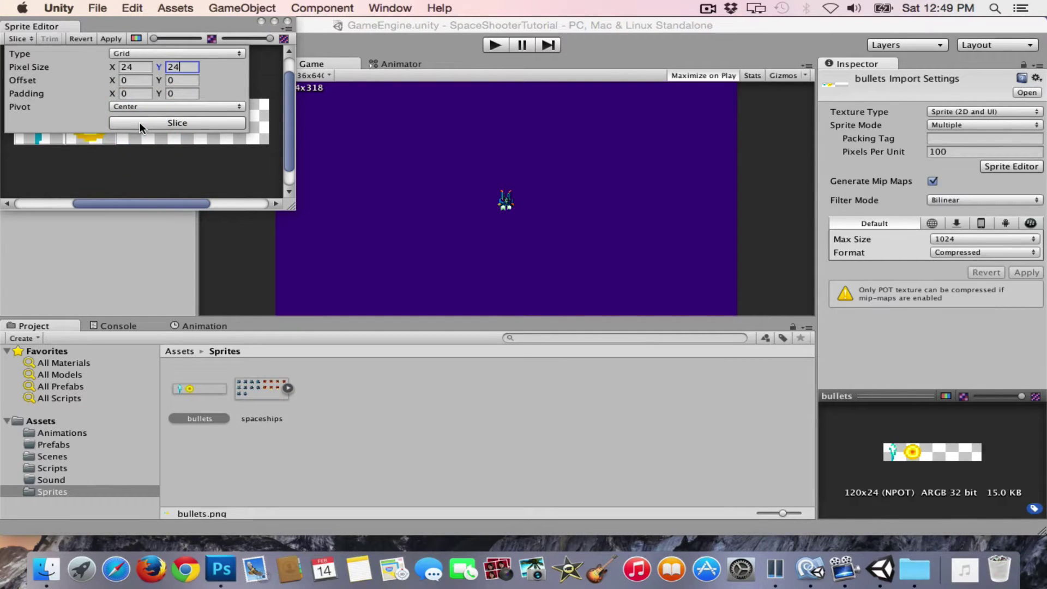
click(111, 39)
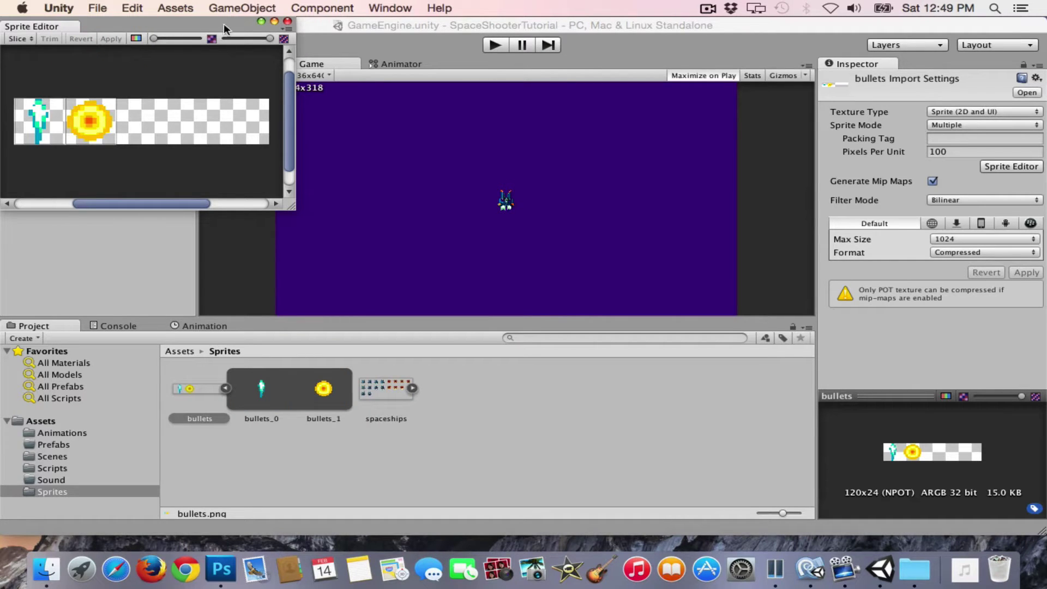
click(284, 22)
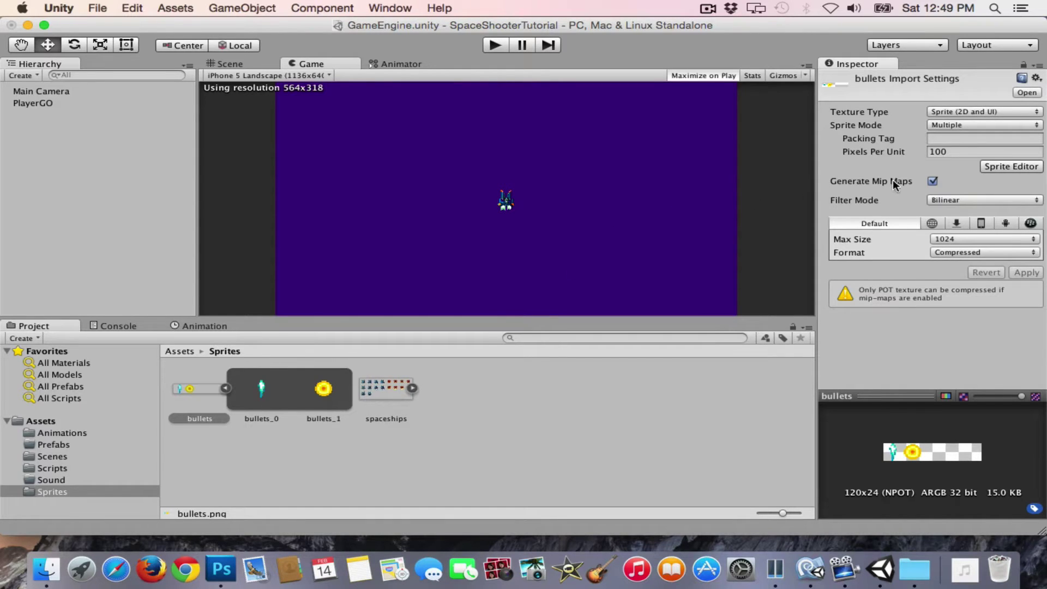
Step: Disable mip maps on bullets, set Point filter and 16-bit format, and apply
click(932, 181)
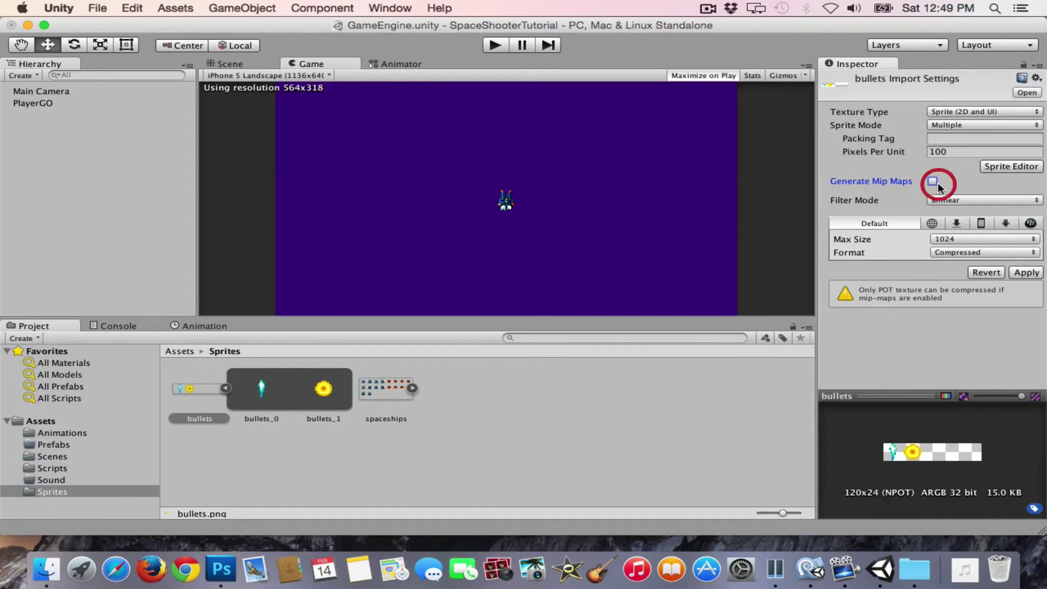
click(1003, 200)
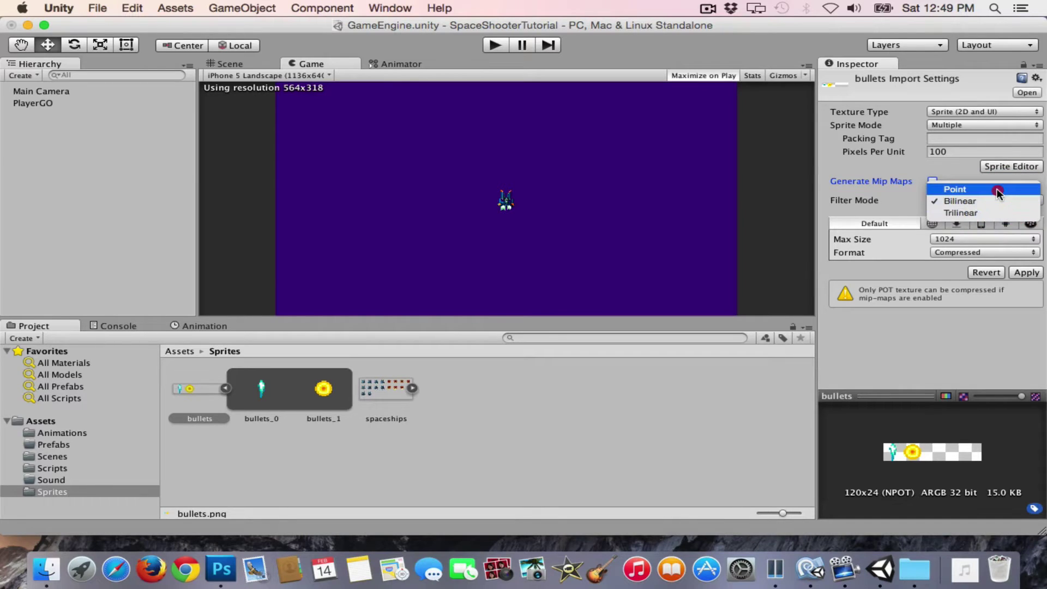
click(996, 189)
click(992, 252)
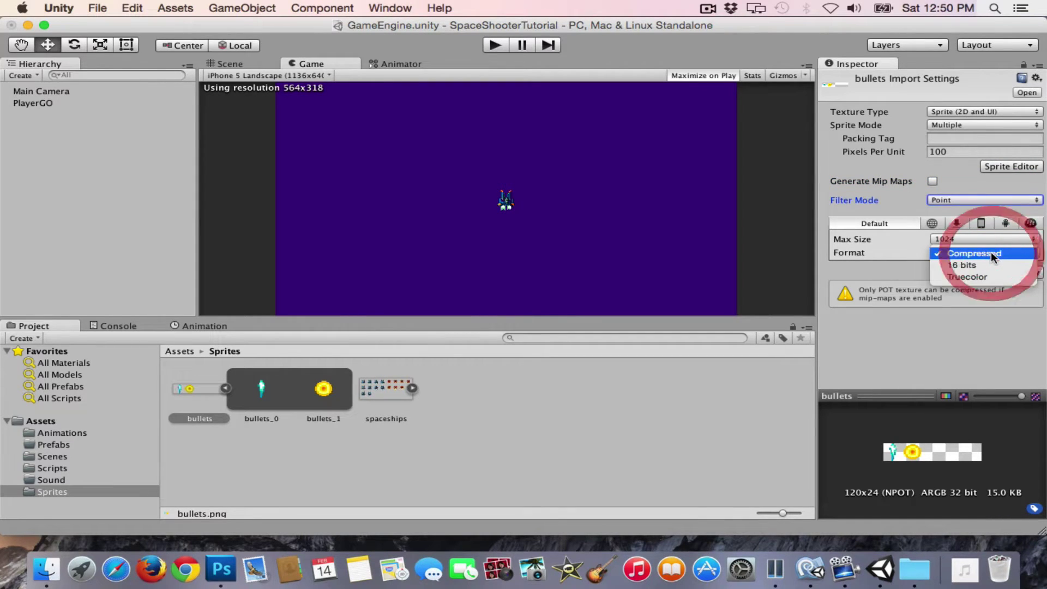
click(989, 264)
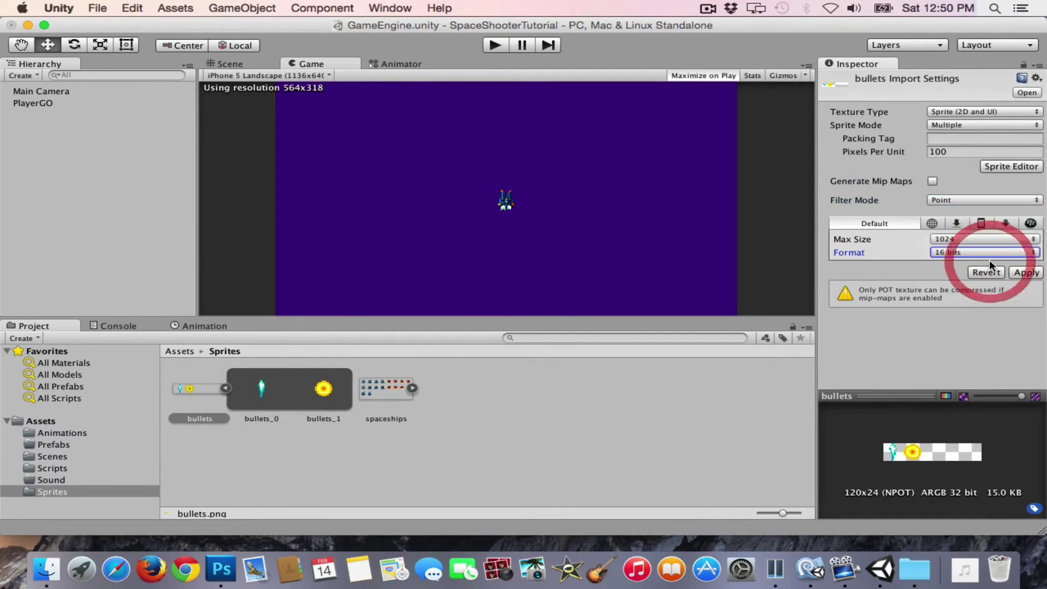
click(1020, 272)
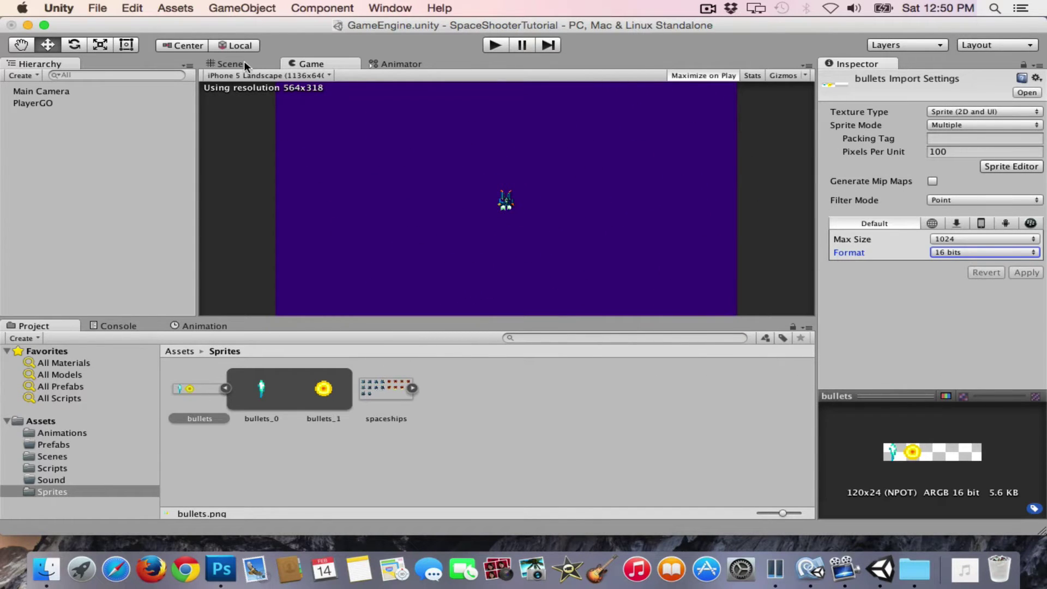
click(244, 64)
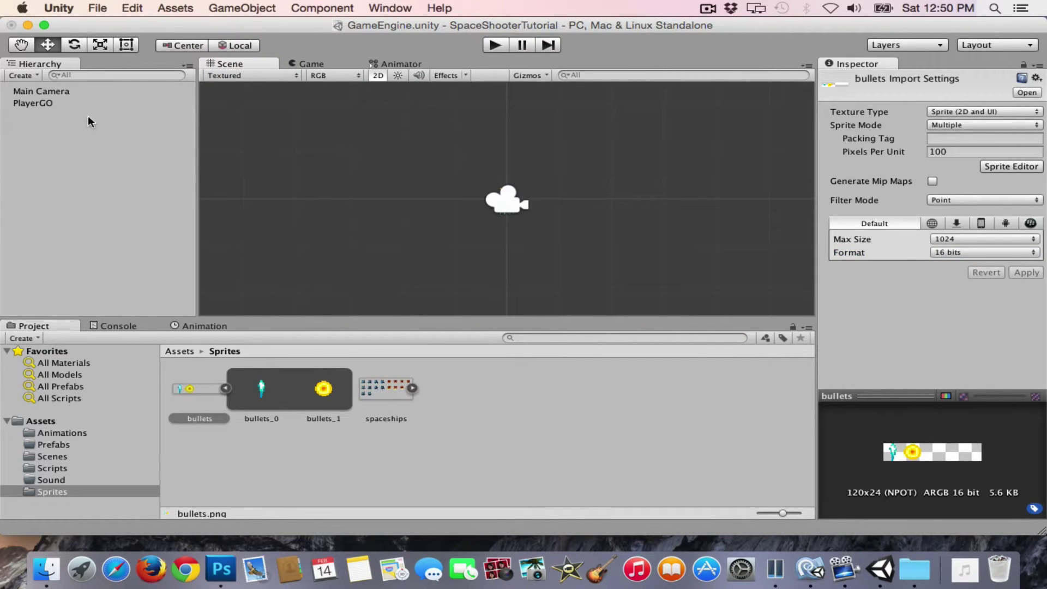
Step: Drag the bullets_0 sprite into the scene and preview it in the Game view
click(266, 397)
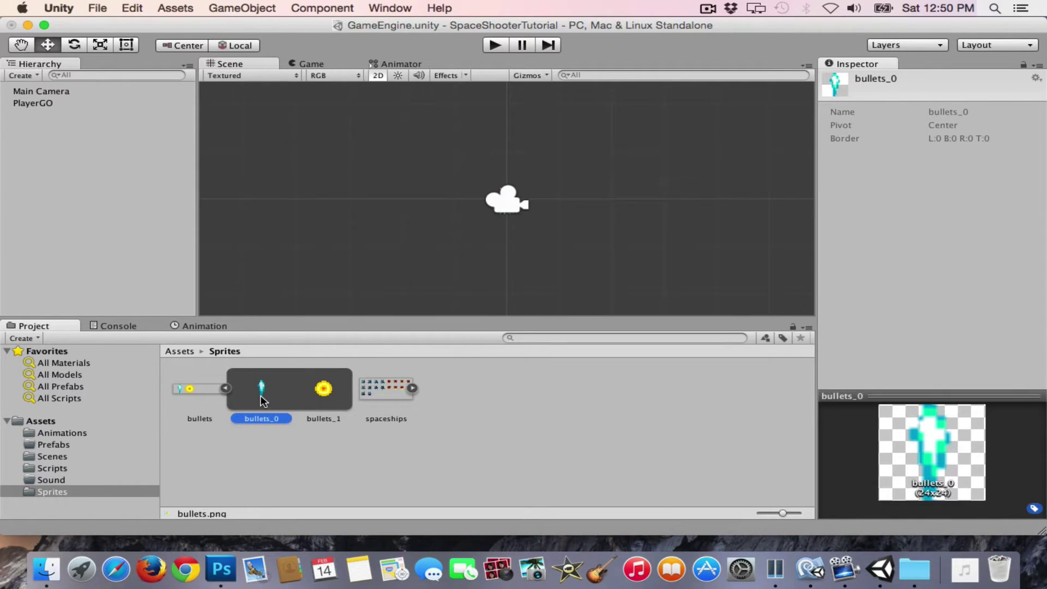
drag(263, 395, 384, 246)
drag(382, 242, 390, 245)
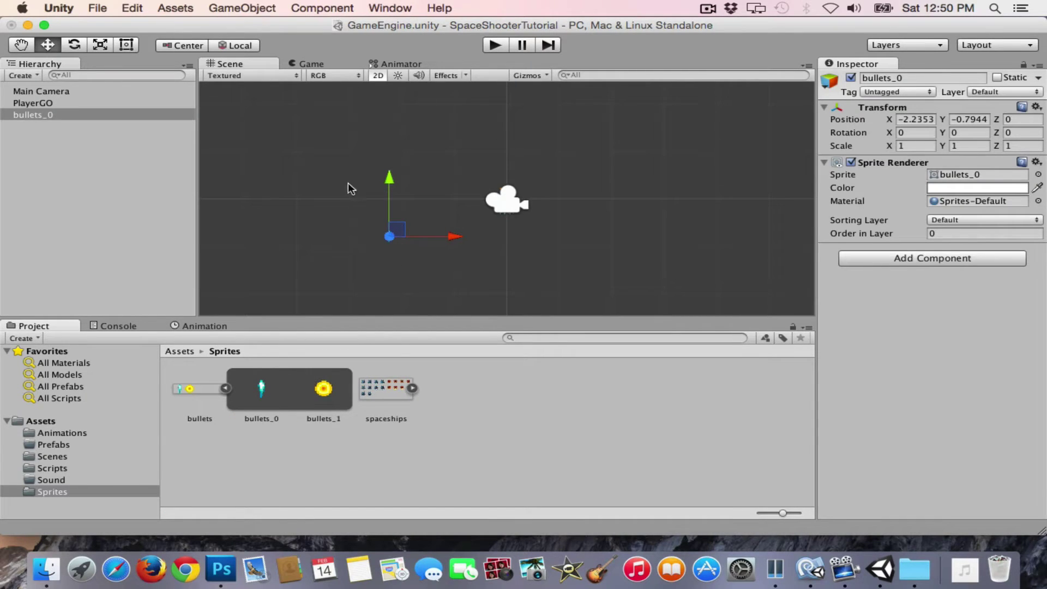
click(316, 64)
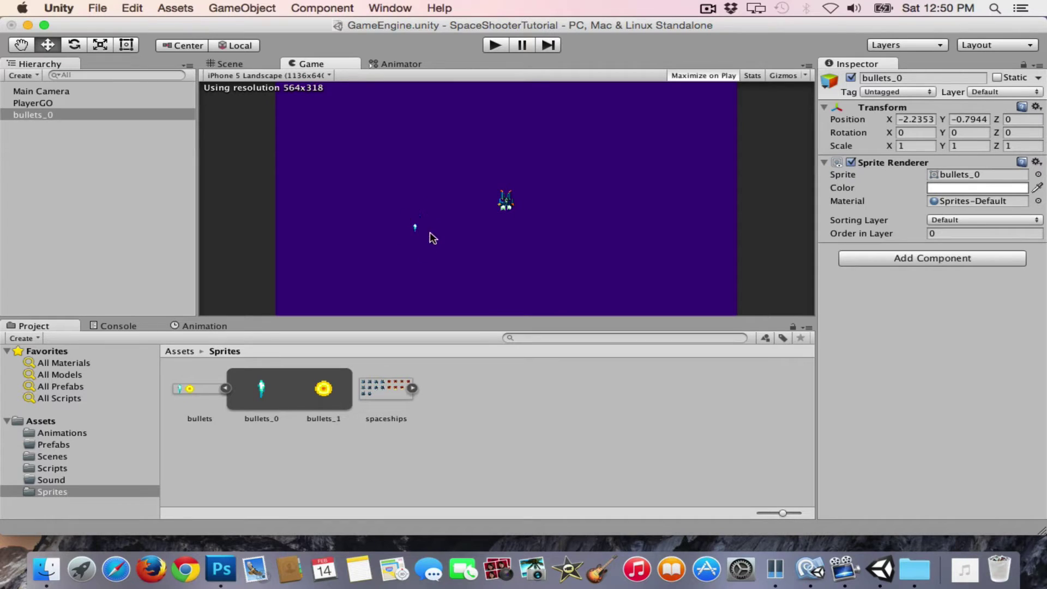
click(260, 65)
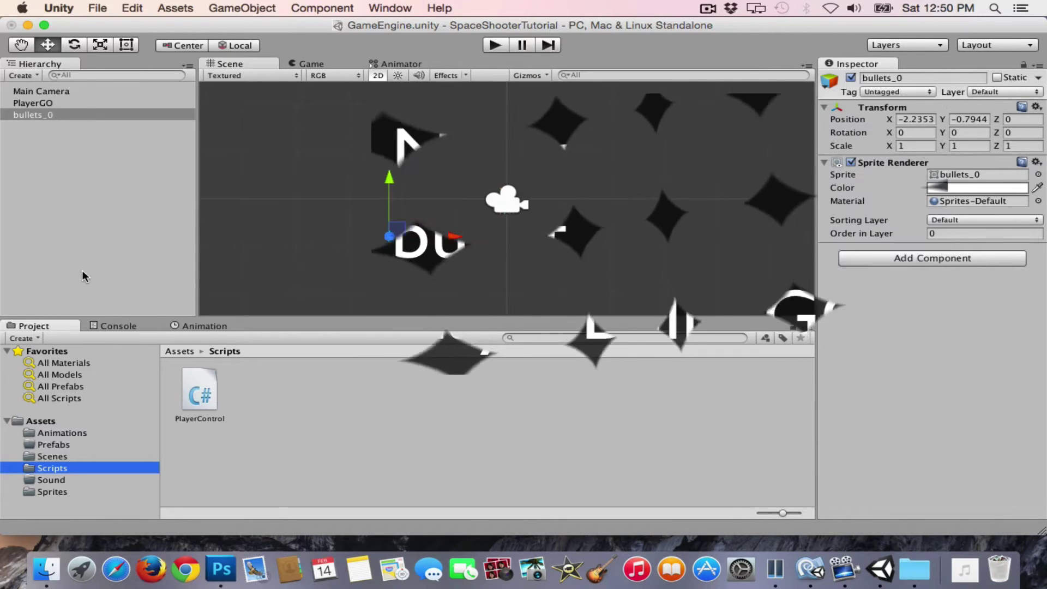
Step: Rename the bullets_0 scene object to PlayerBulletGO
click(47, 113)
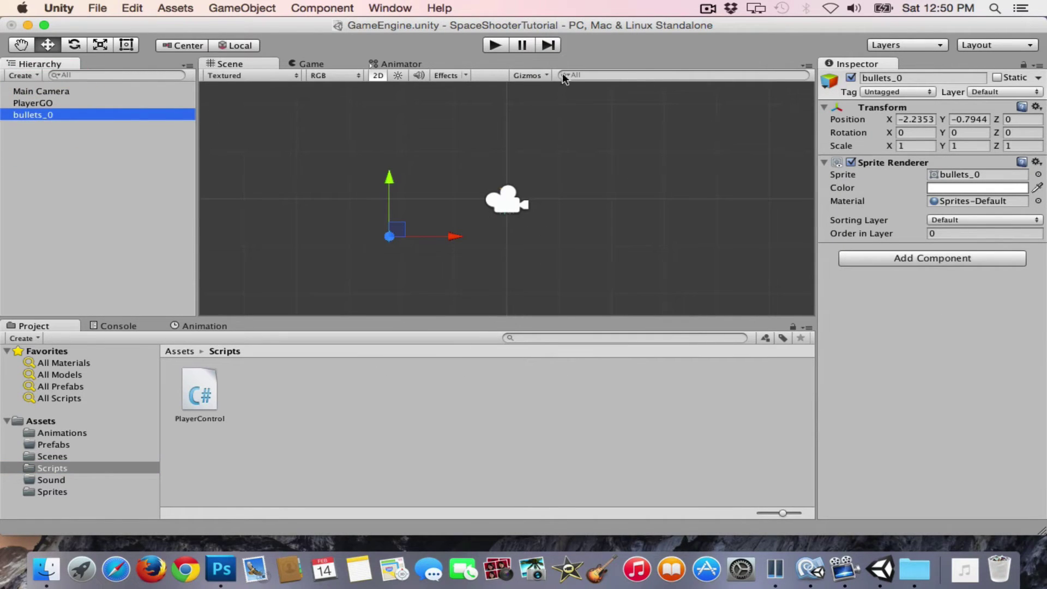
click(925, 74)
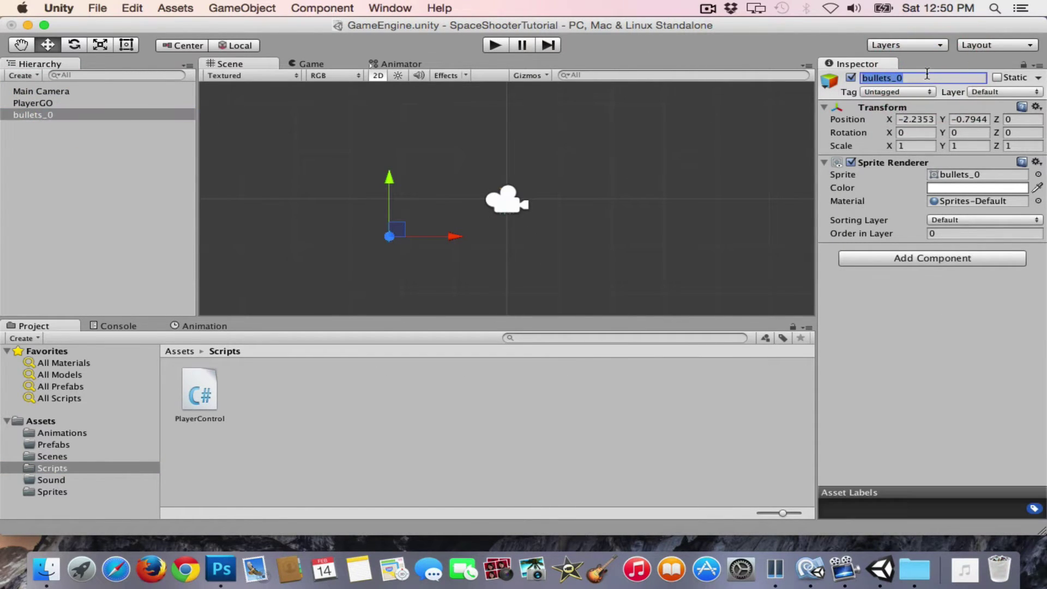
text(Pl)
text(GO)
key(Return)
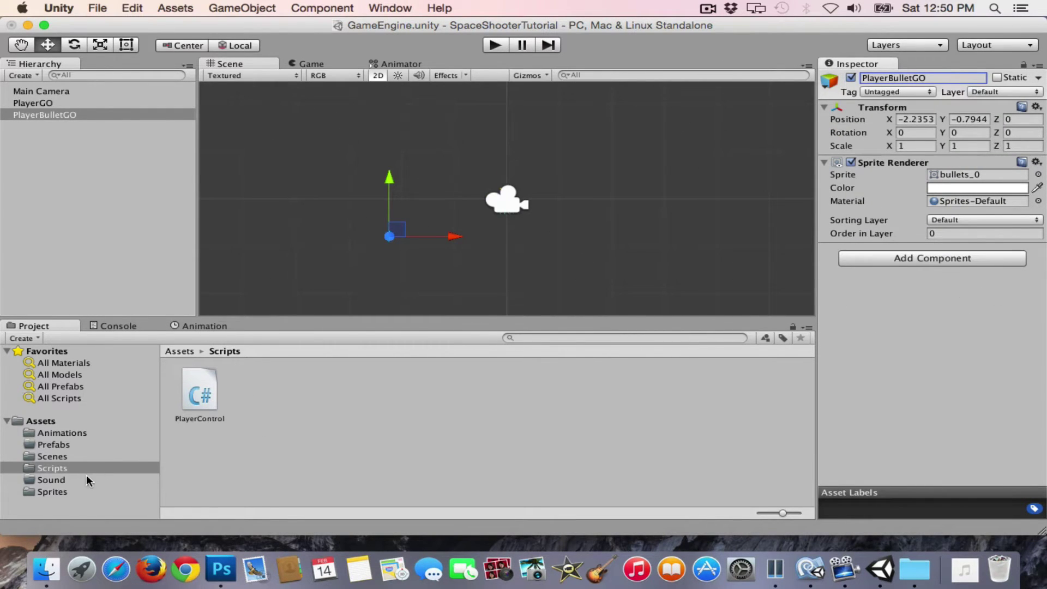
Step: Create a new C# script named PlayerBullet in the Scripts folder
click(65, 467)
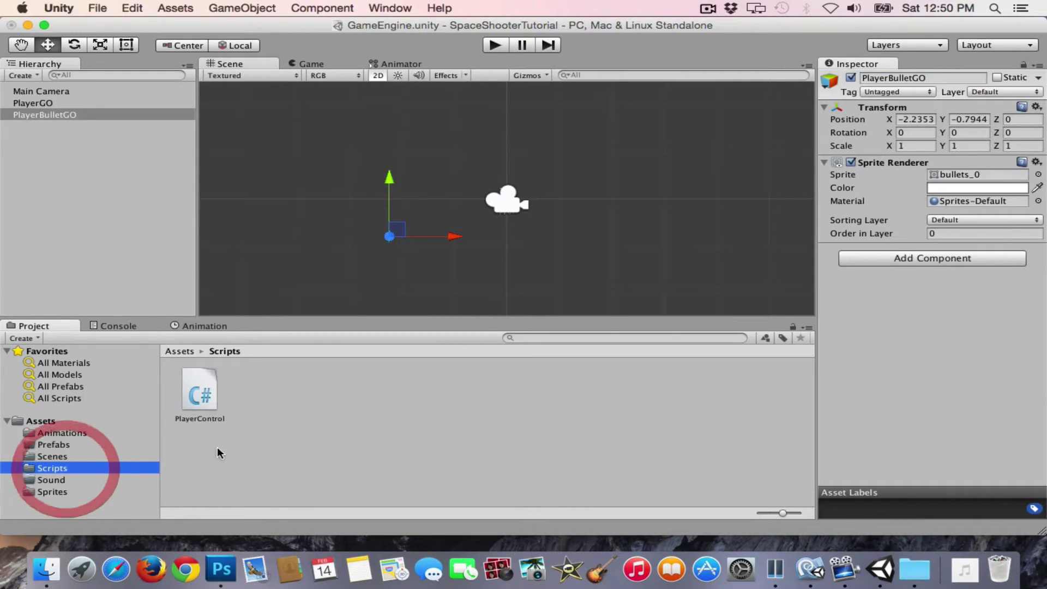
click(309, 410)
right_click(309, 413)
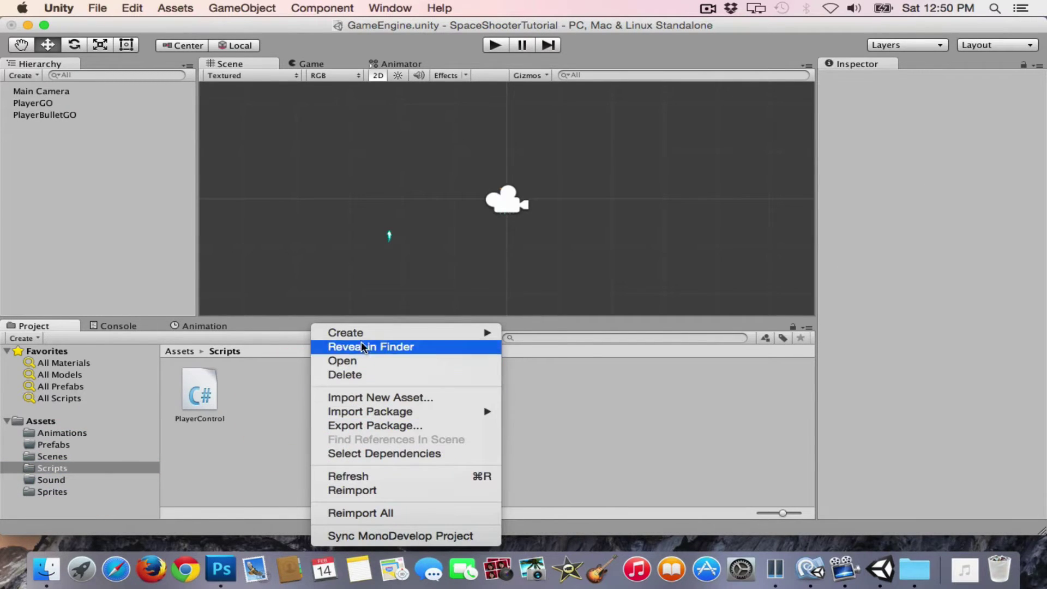
mouse_move(362, 336)
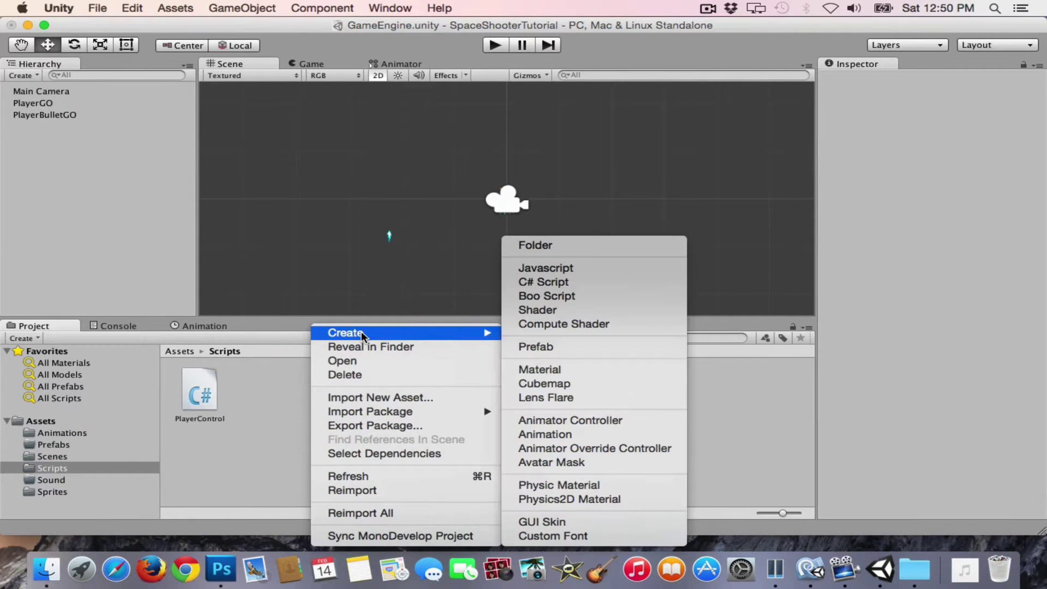
click(554, 285)
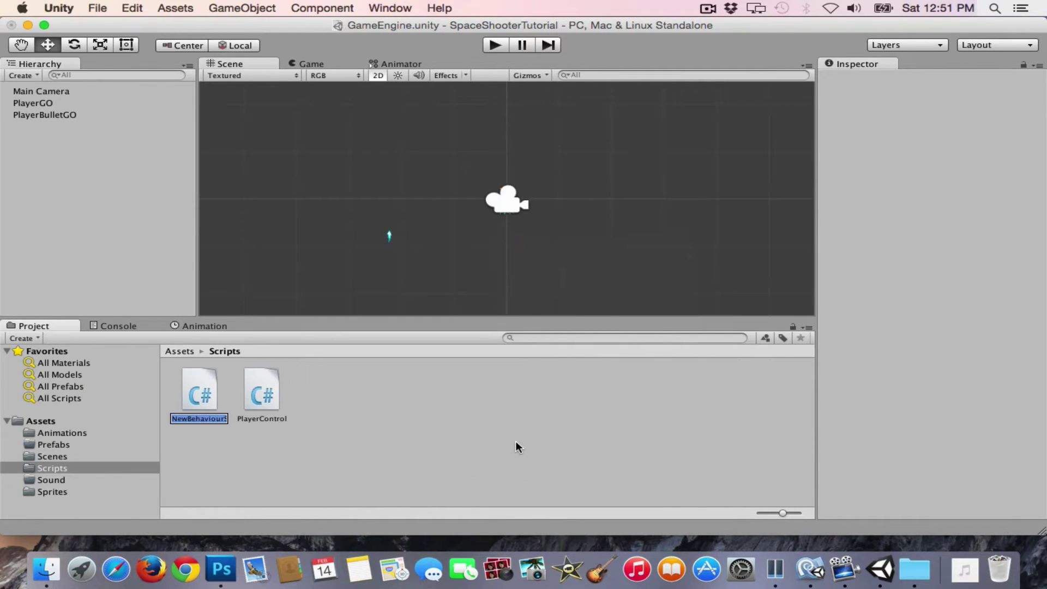
text(Playe)
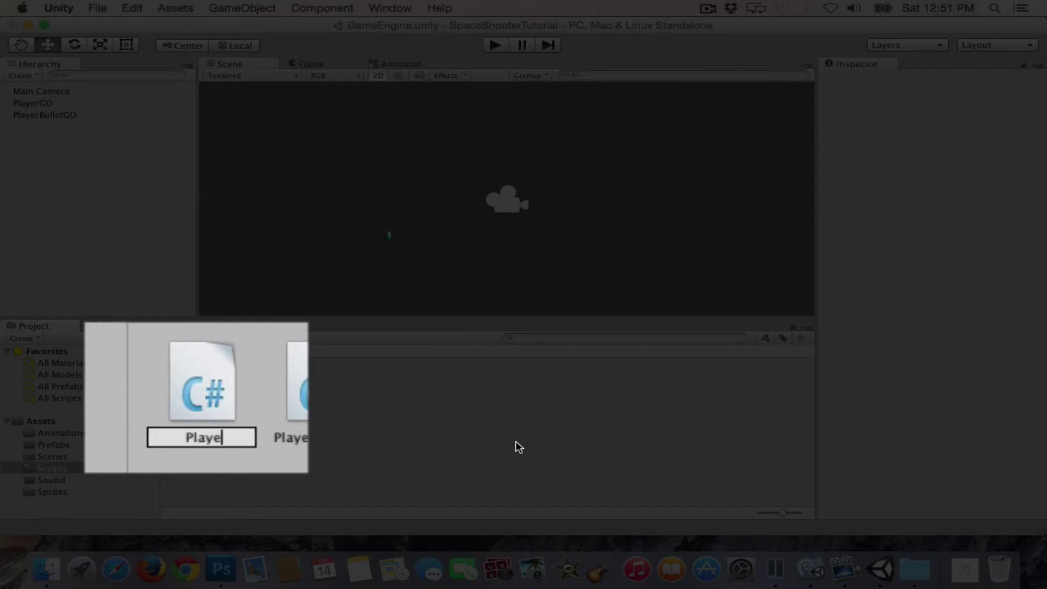
text(rBullet)
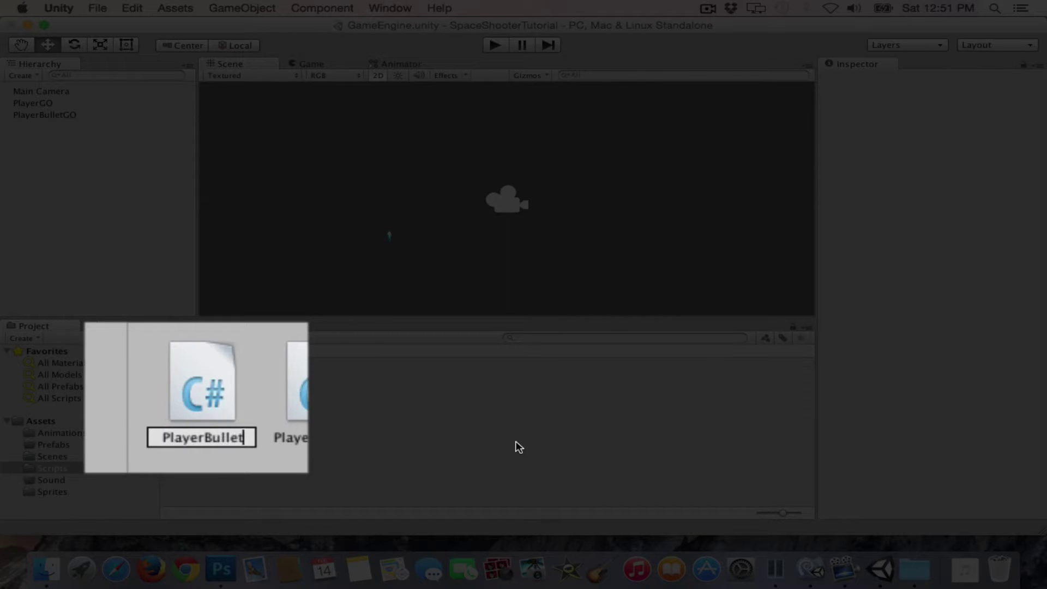
key(Return)
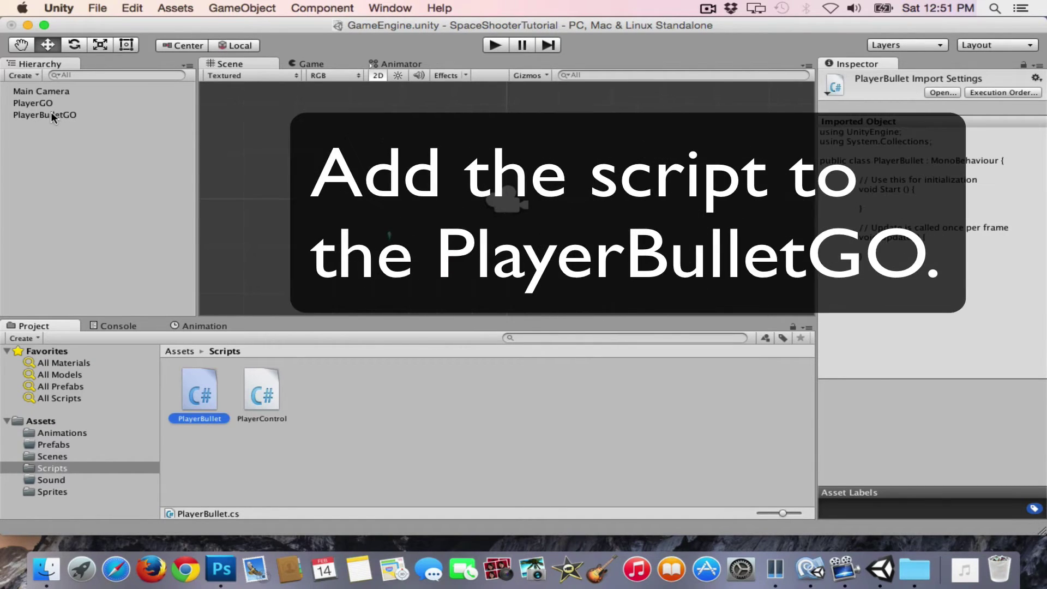
Step: Attach PlayerBullet to PlayerBulletGO and open the script in MonoDevelop
click(51, 114)
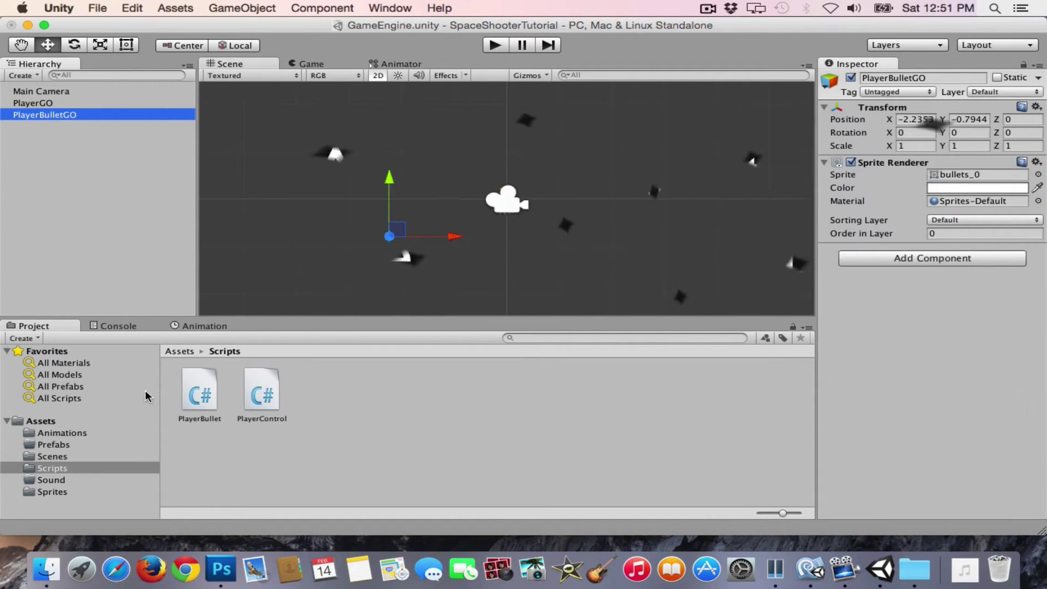
drag(192, 398, 877, 312)
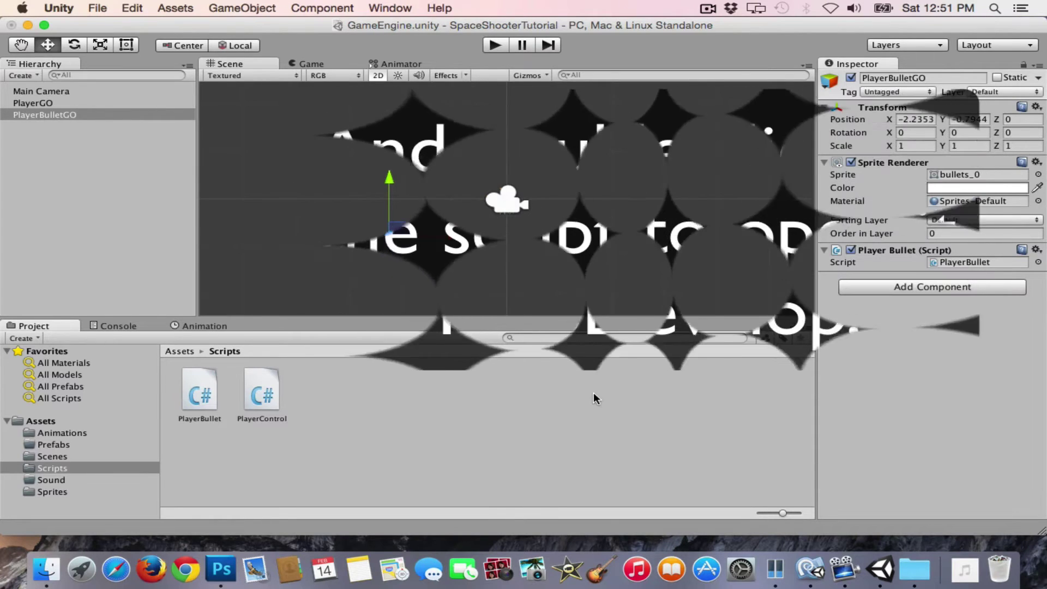
double_click(209, 395)
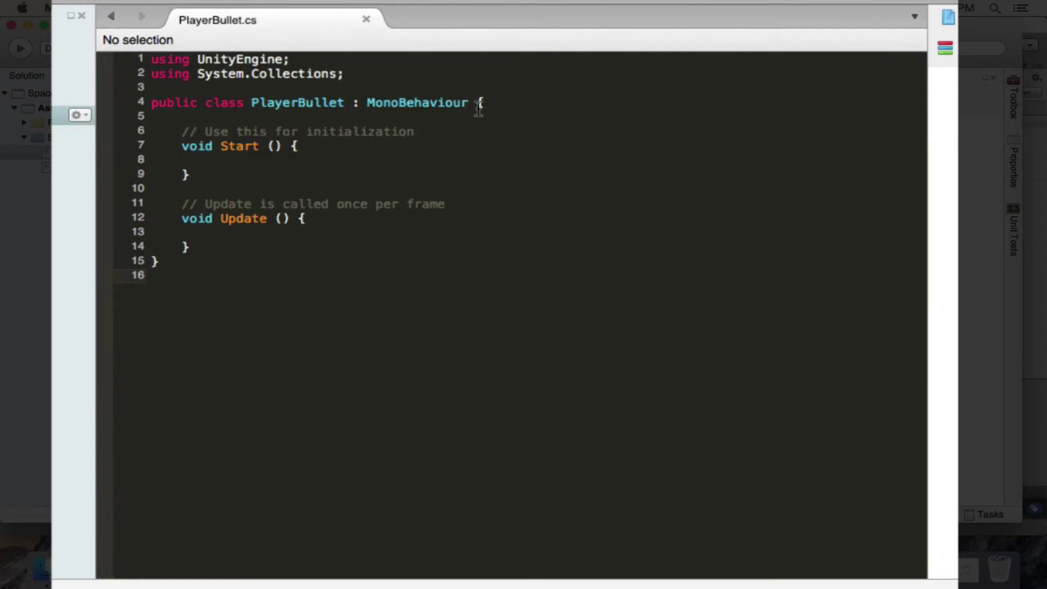
Step: Move the opening braces of the class, Start and Update onto their own lines
click(478, 103)
key(Return)
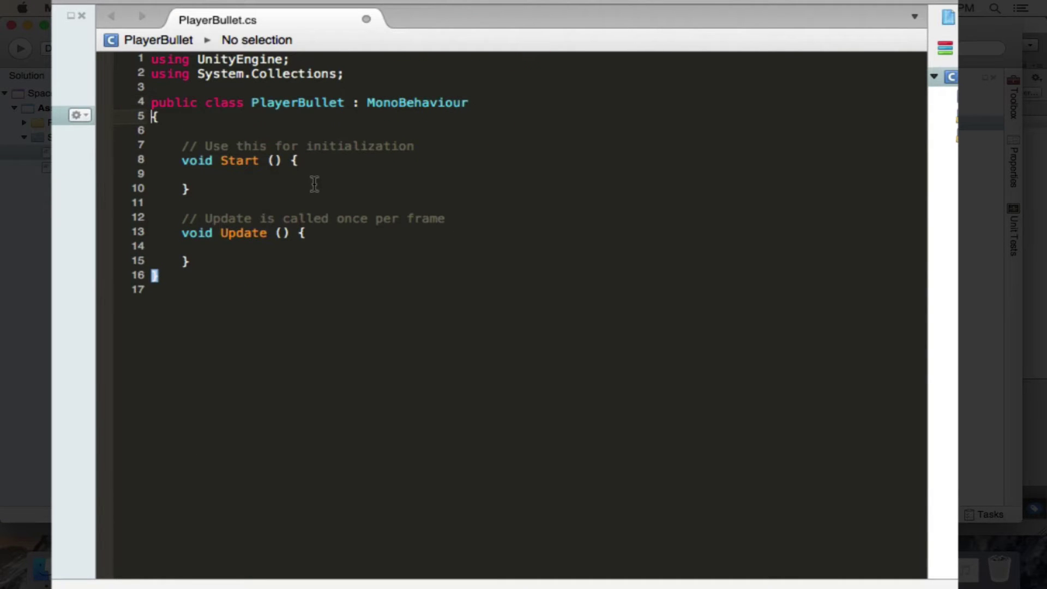
click(293, 159)
key(Return)
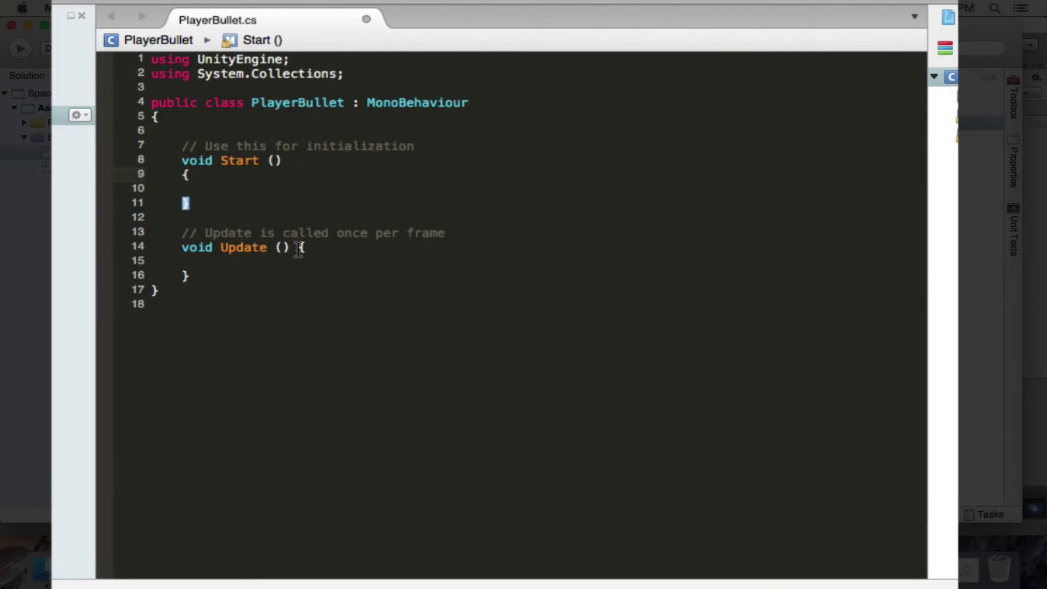
click(295, 247)
key(Return)
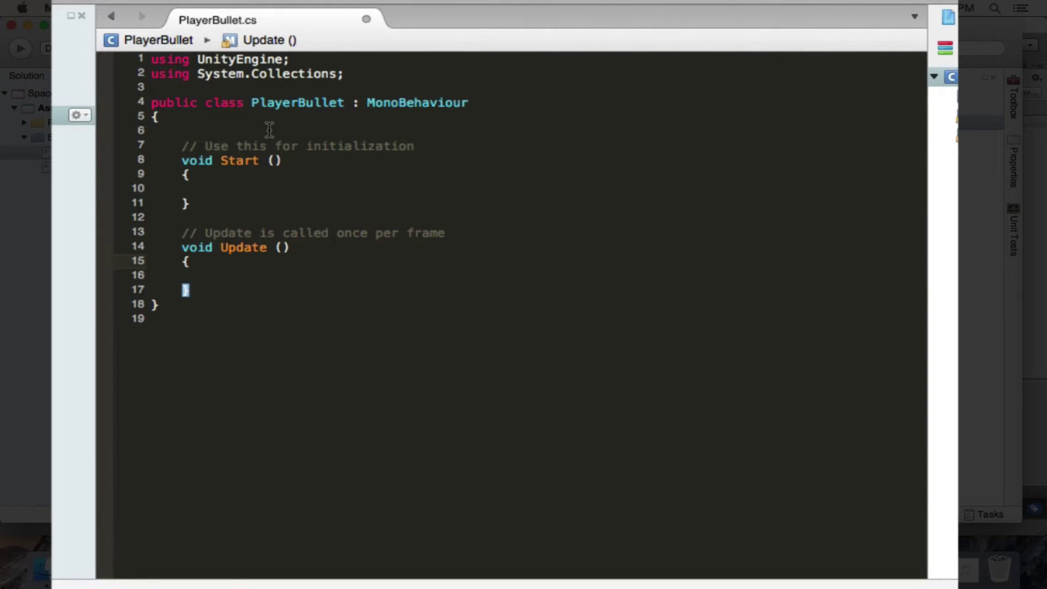
Step: Declare 'float speed;' and set 'speed = 8f;' in Start
click(269, 130)
text(floa)
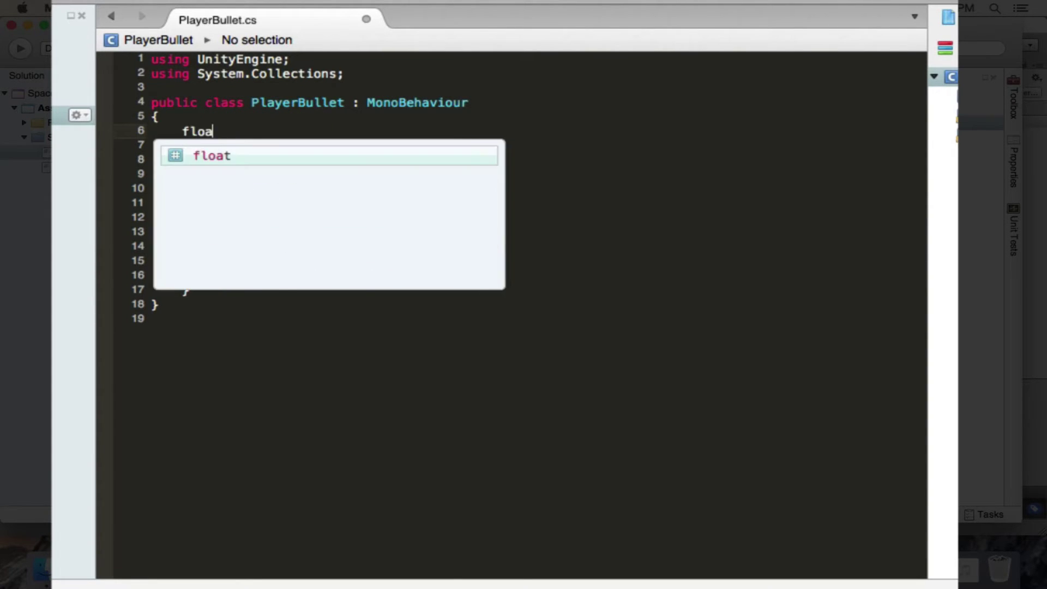
text(t speed;)
key(Return)
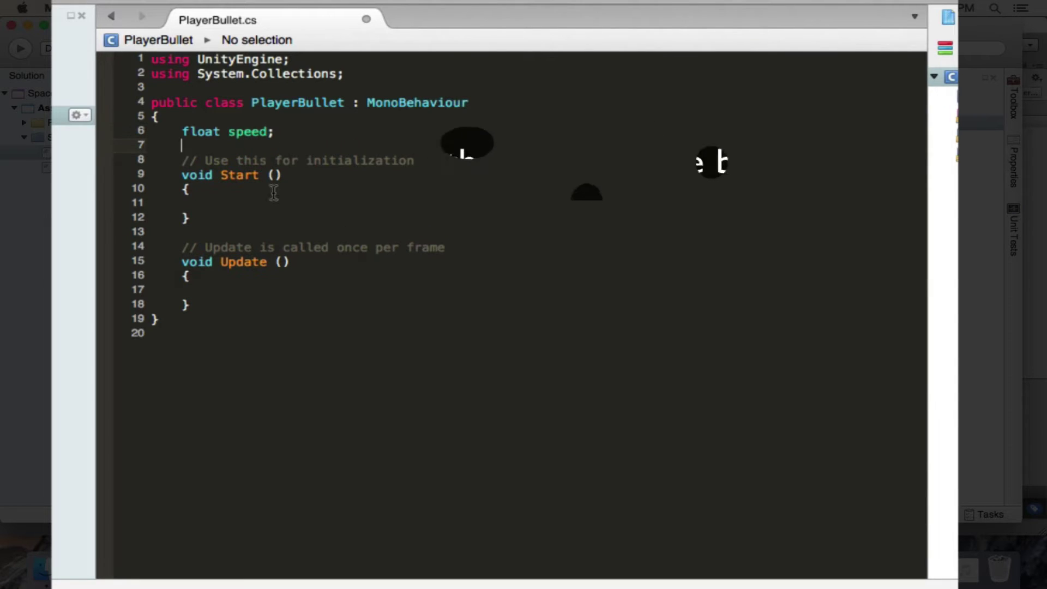
click(264, 204)
text(speed = 8)
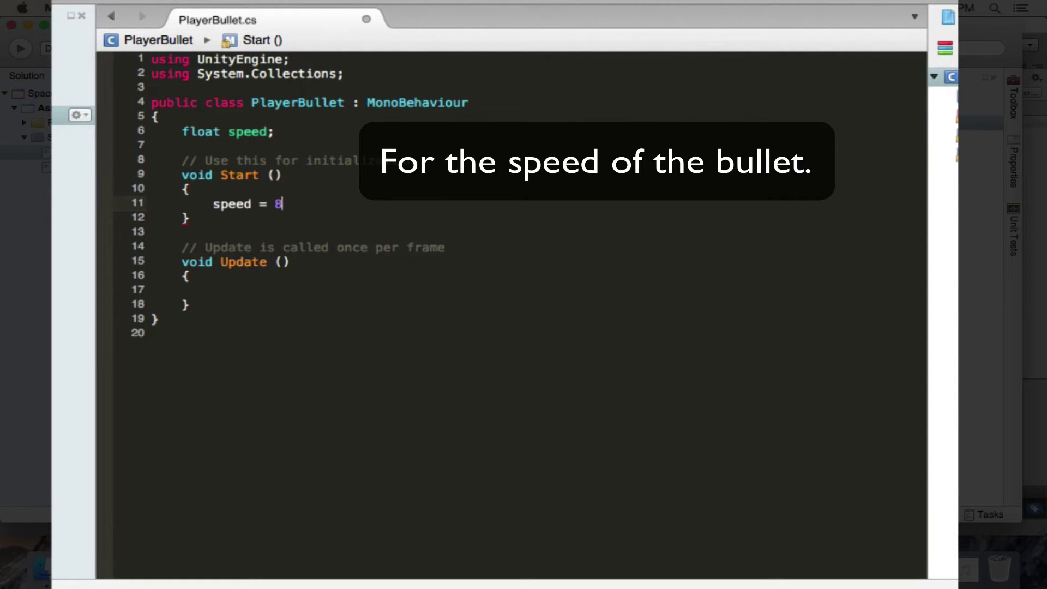
text(f;)
Step: In Update, store transform.position in a Vector2 position, with a comment
click(270, 292)
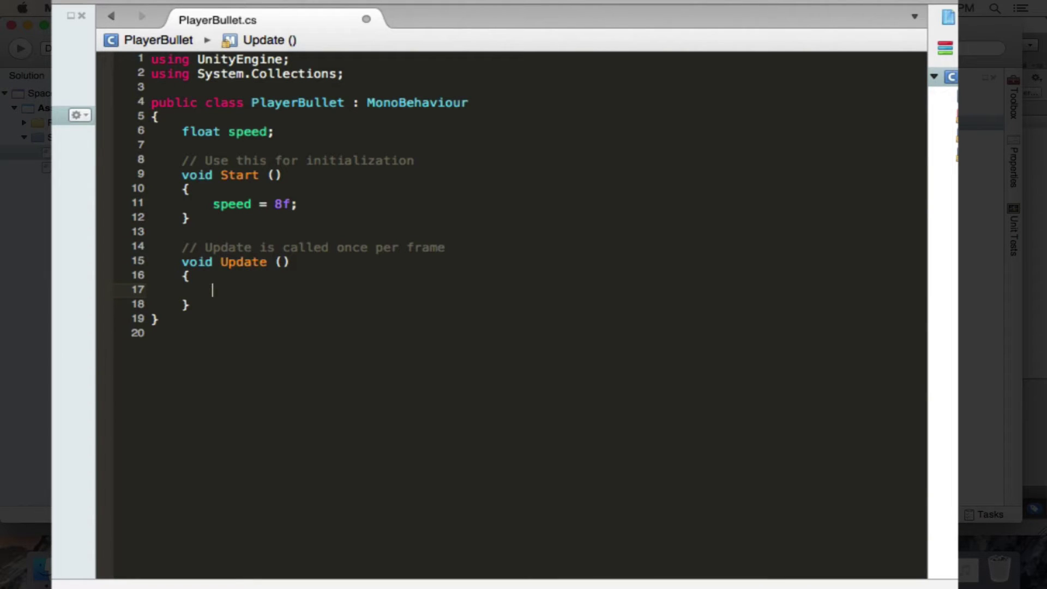
text(//Get the bull)
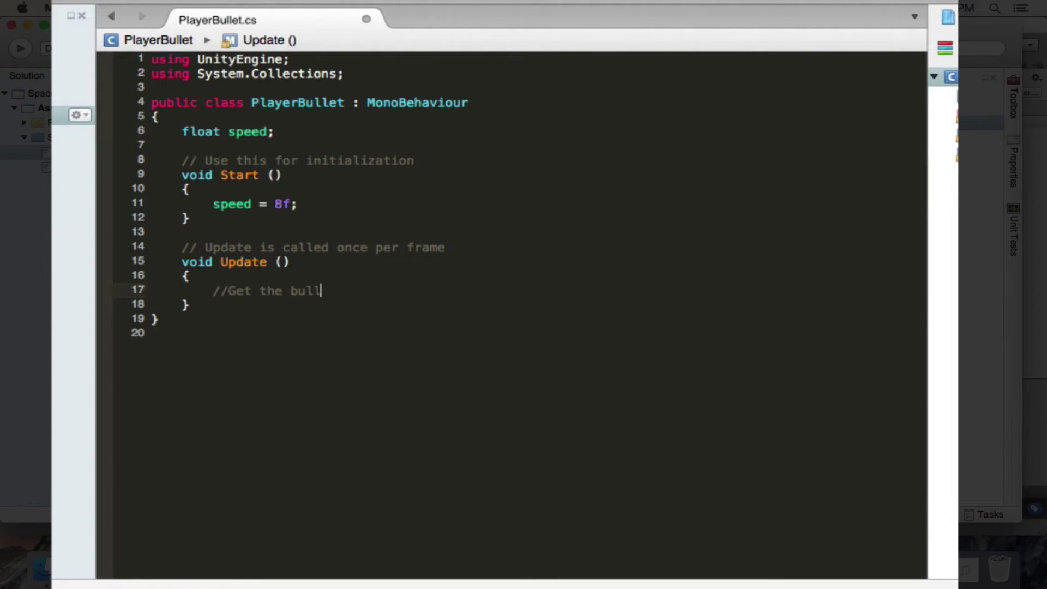
text(et's current position)
key(Return)
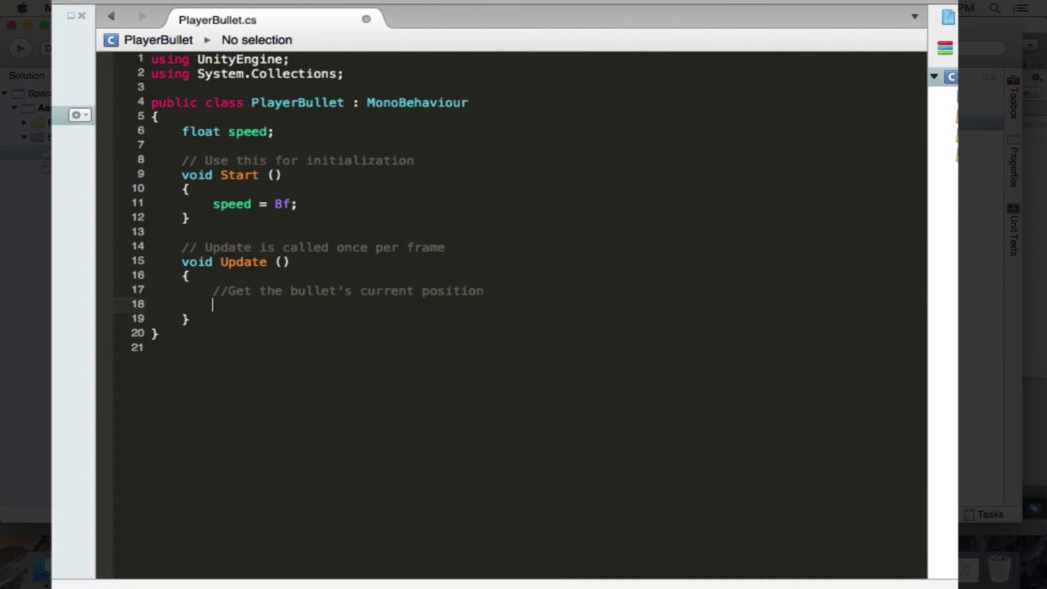
text(vec)
key(Return)
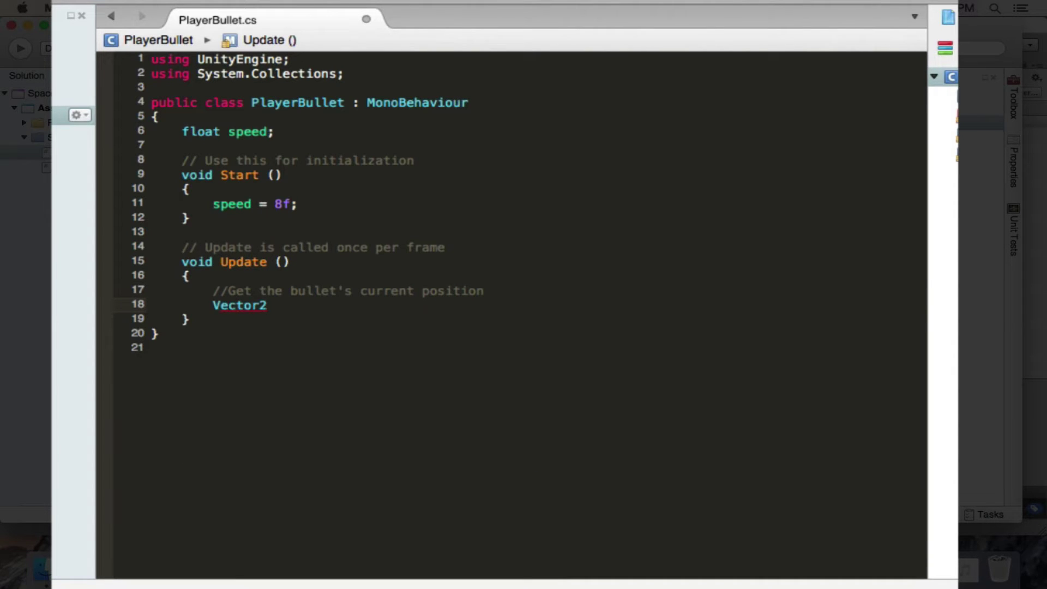
text( position = tr)
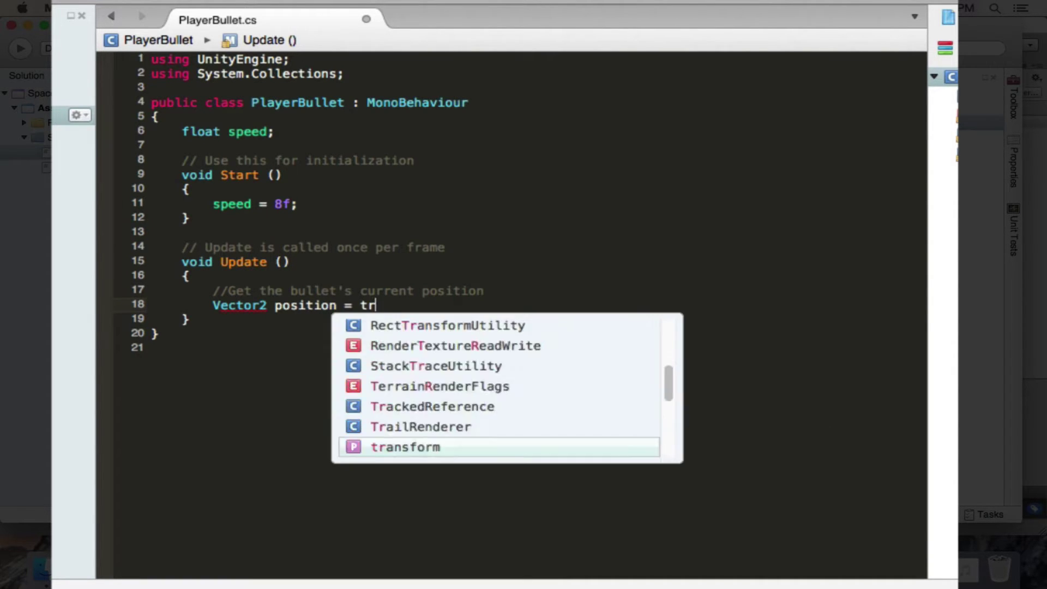
text(an)
key(Return)
text(.pos)
key(Return)
text(;)
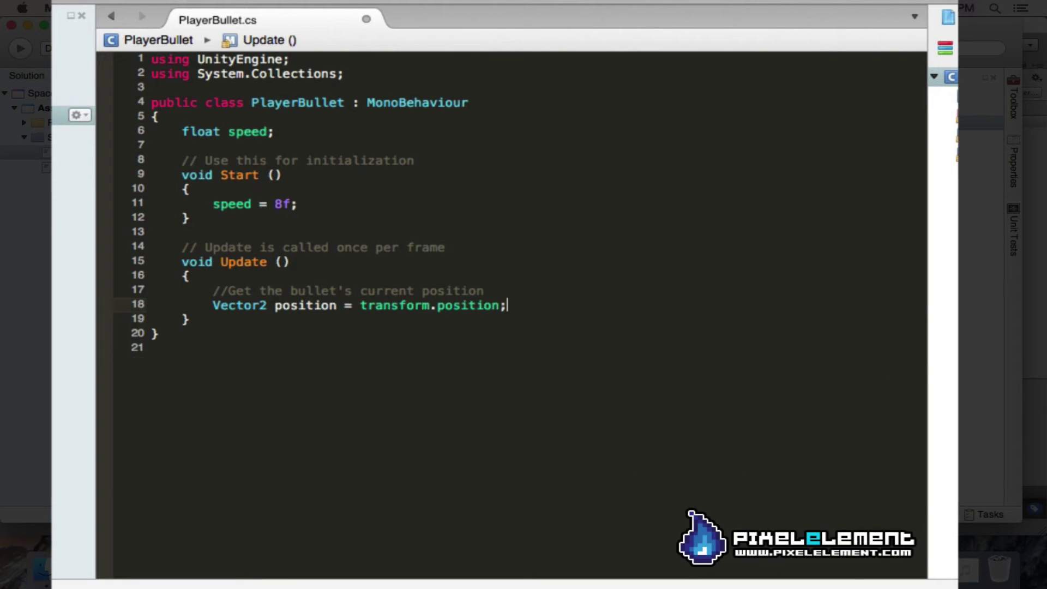
key(Return)
key(Return)
text(//)
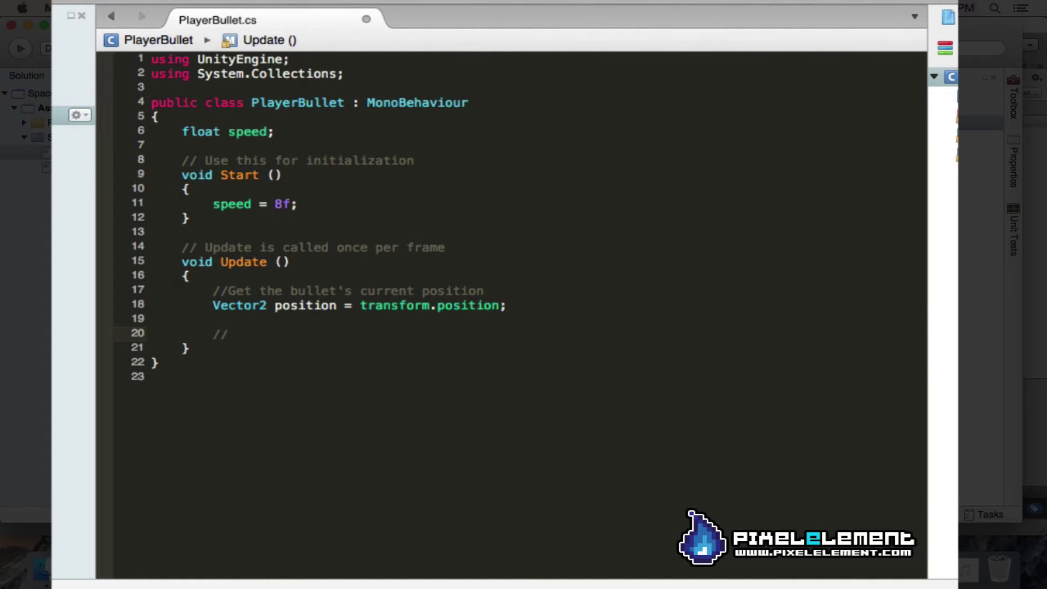
Step: Compute the new position as position.y + speed * Time.deltaTime, with a comment
text(compute the bulle)
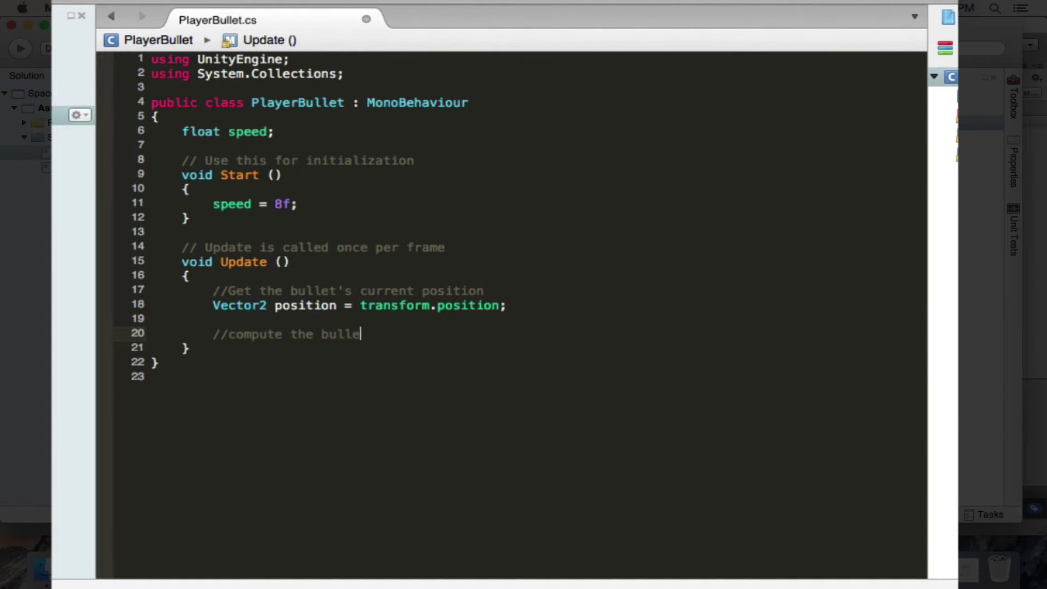
text(t's new position)
key(Return)
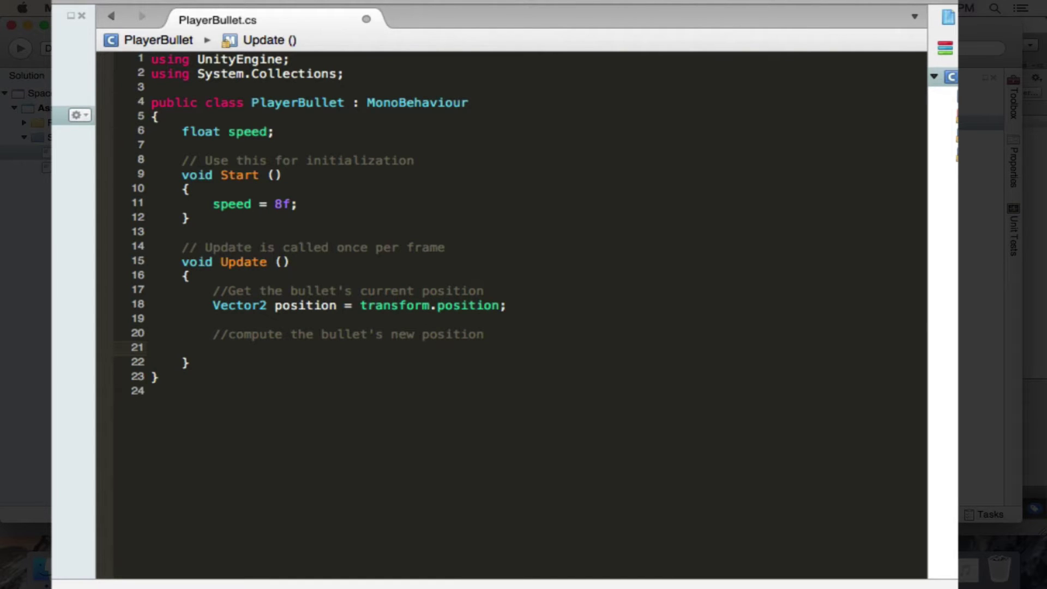
text(position = new)
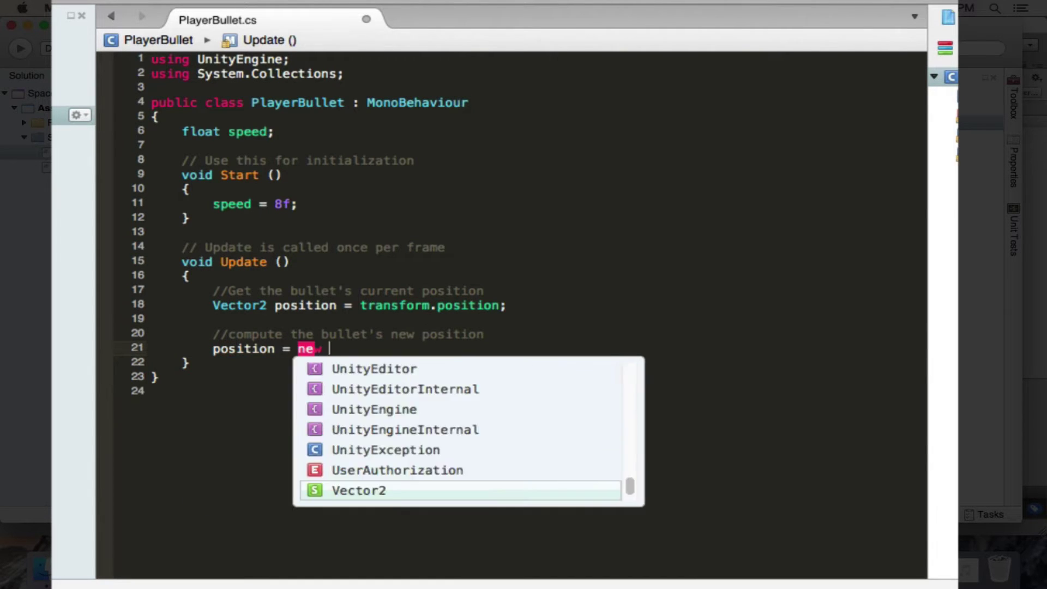
key(Return)
text(()
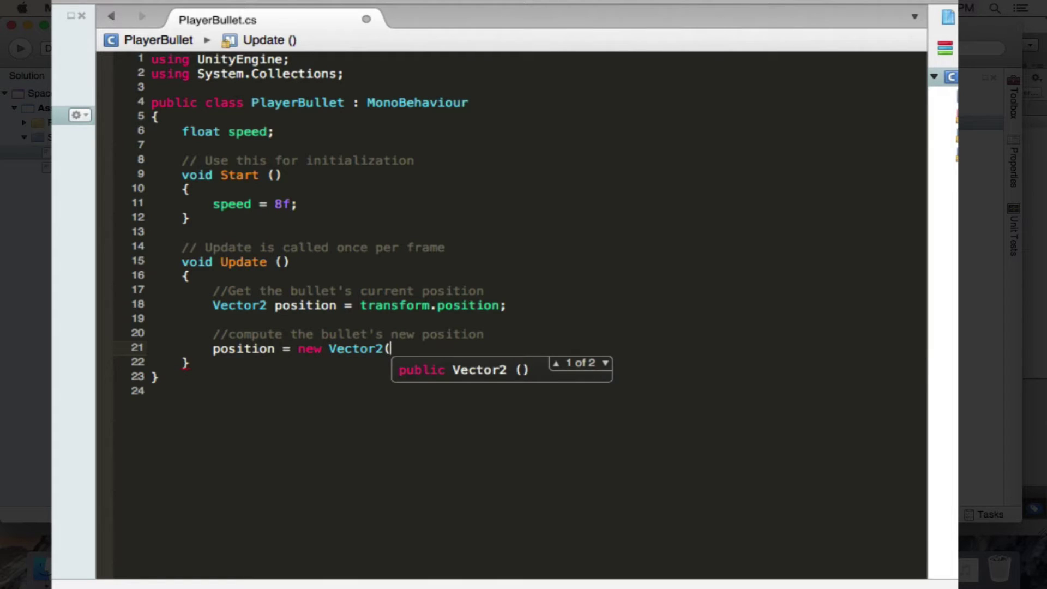
text(position.x,)
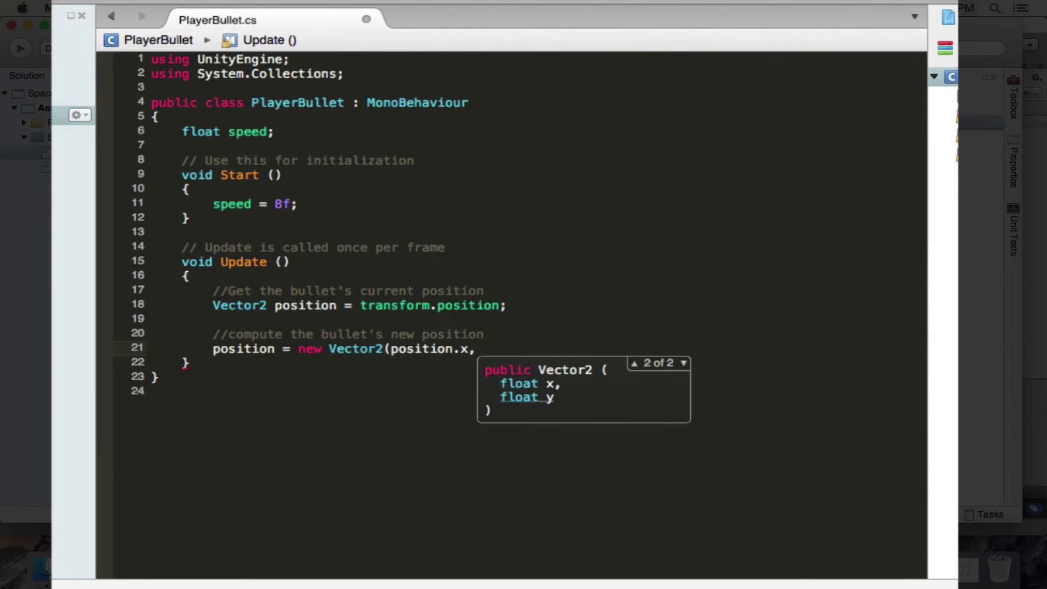
text( position.y )
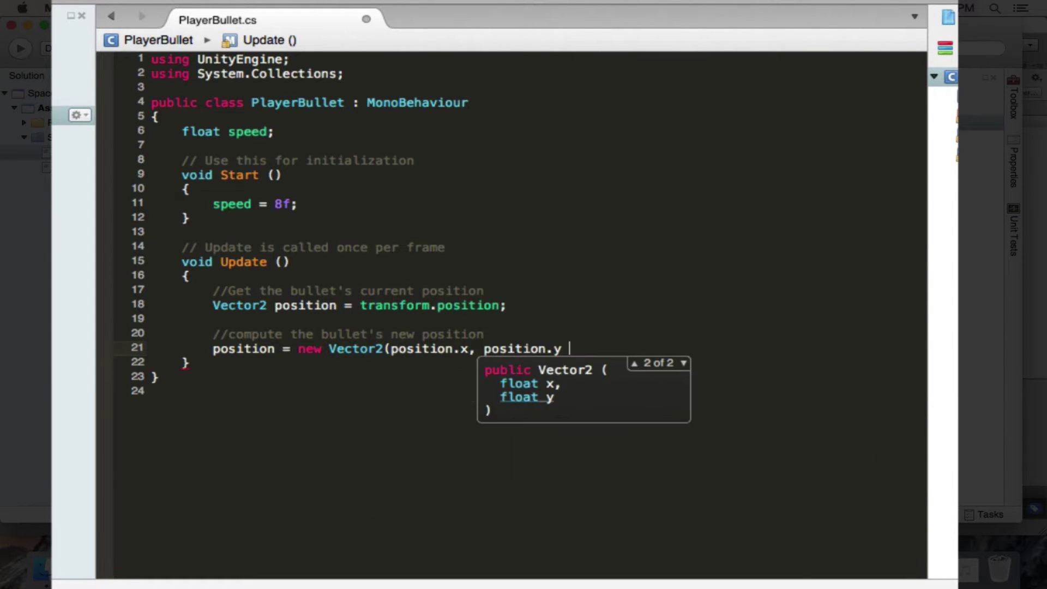
text(+ speed)
text( * tim)
key(Return)
text(.de)
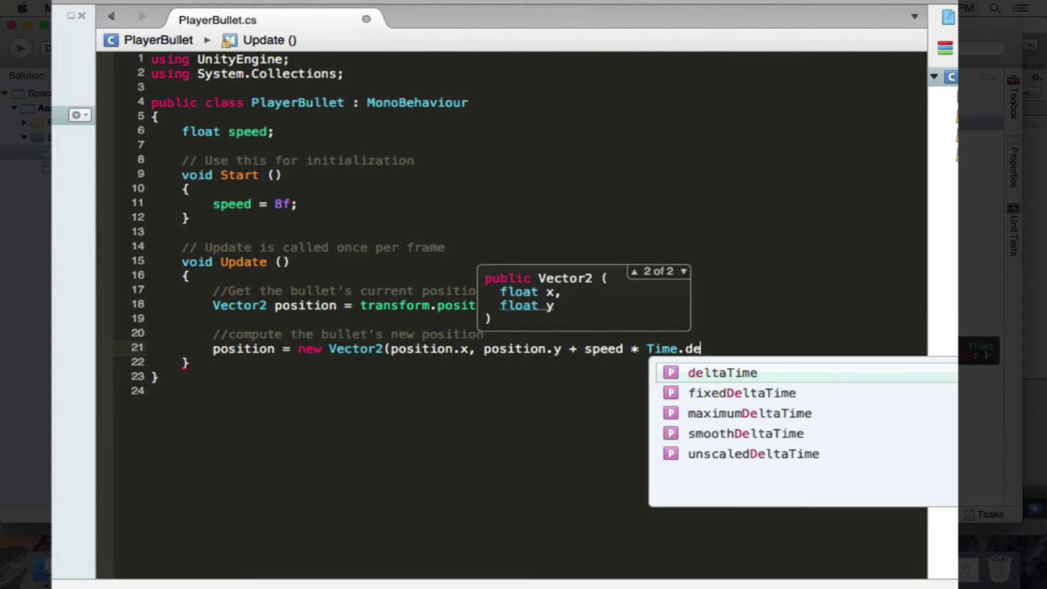
key(Return)
text();)
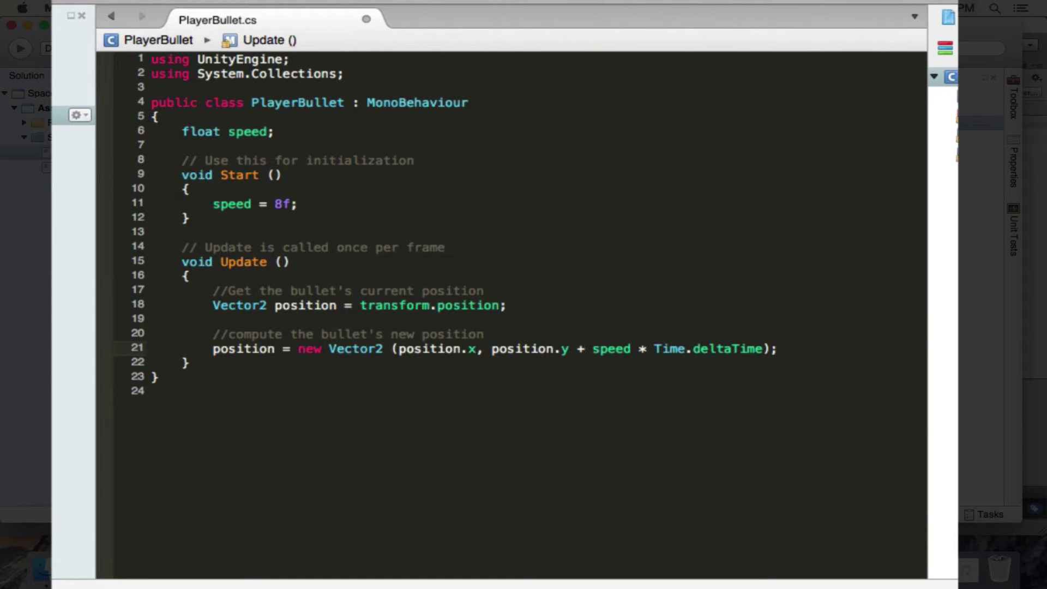
key(Return)
key(Return)
Step: Assign 'transform.position = position;' under an update comment
text(upda)
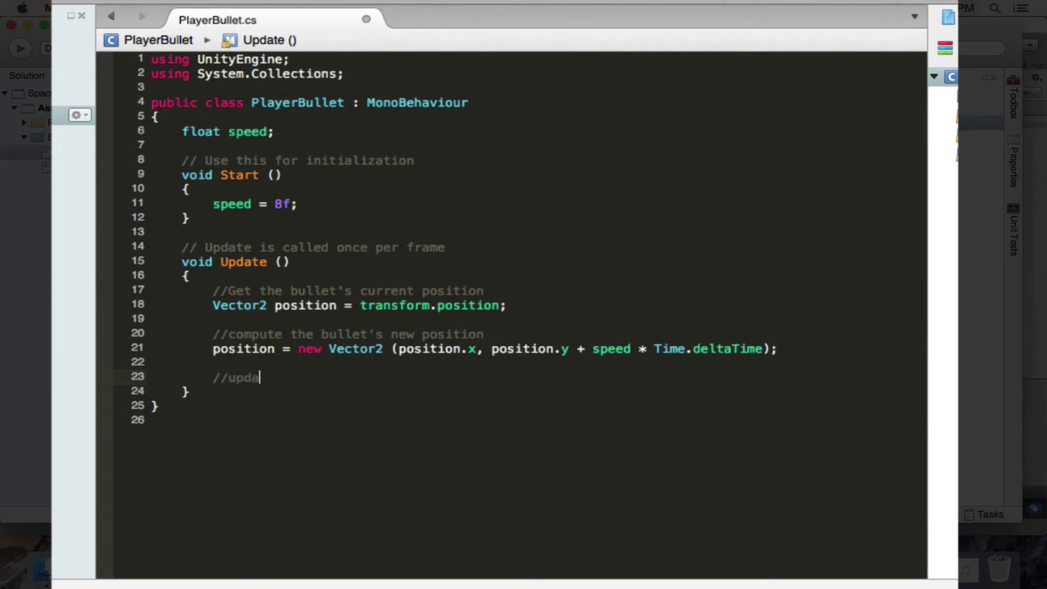
text(te the bullet's p)
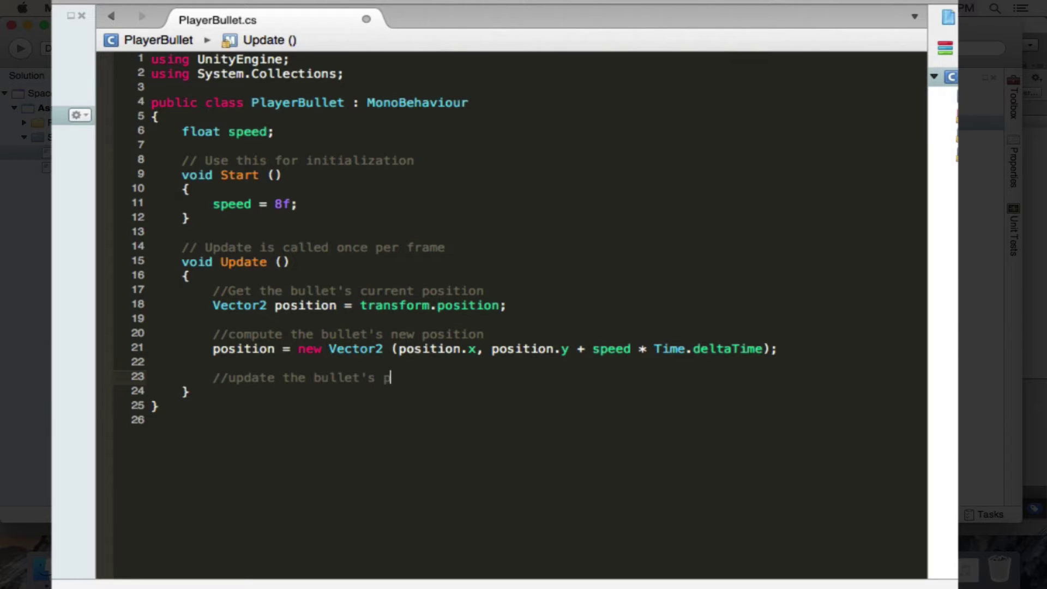
text(osition)
key(Return)
text(transform)
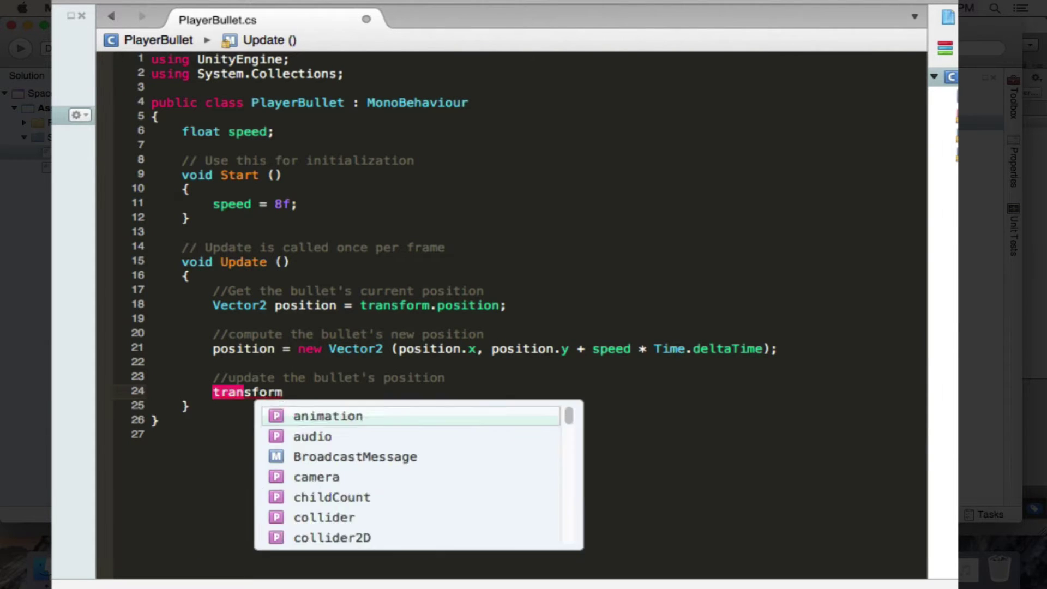
text(.position = position;)
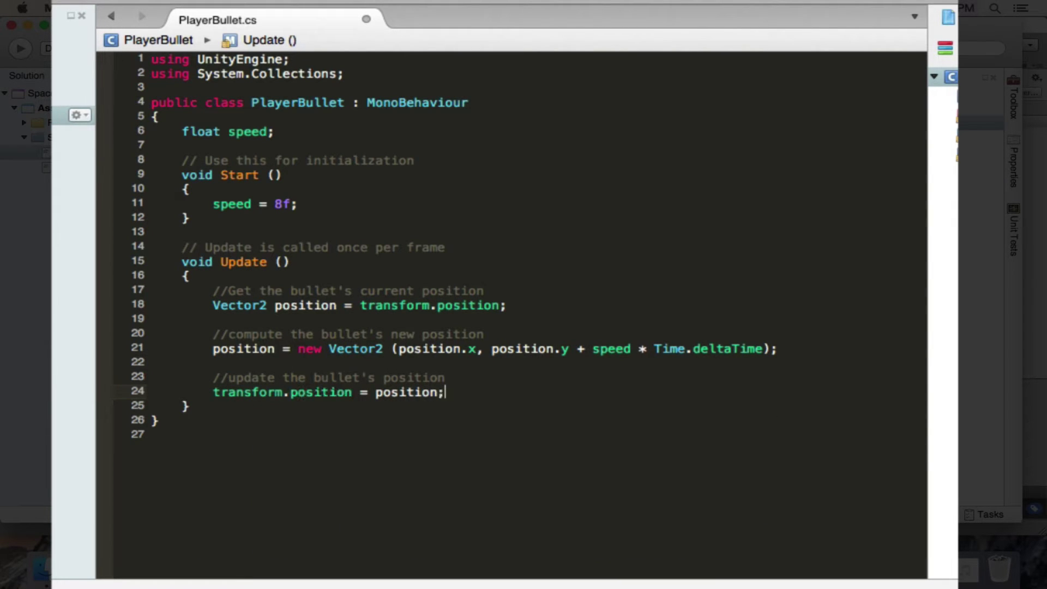
key(Return)
key(Return)
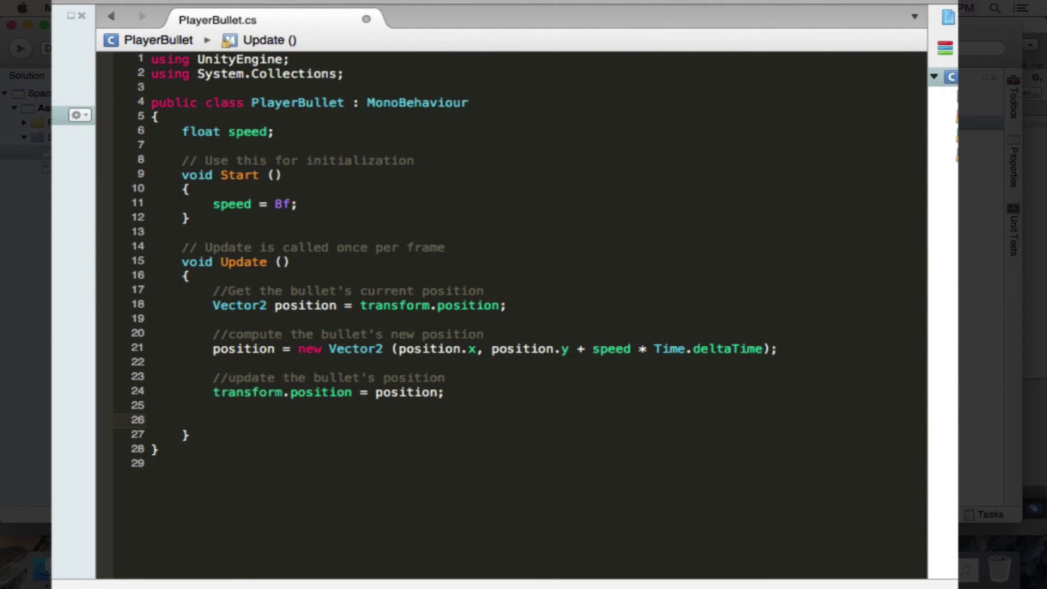
Step: Add 'Vector2 max = Camera.main.ViewportToWorldPoint(new Vector2(1, 1));' with a top-right-point comment
text(Vector2 ma)
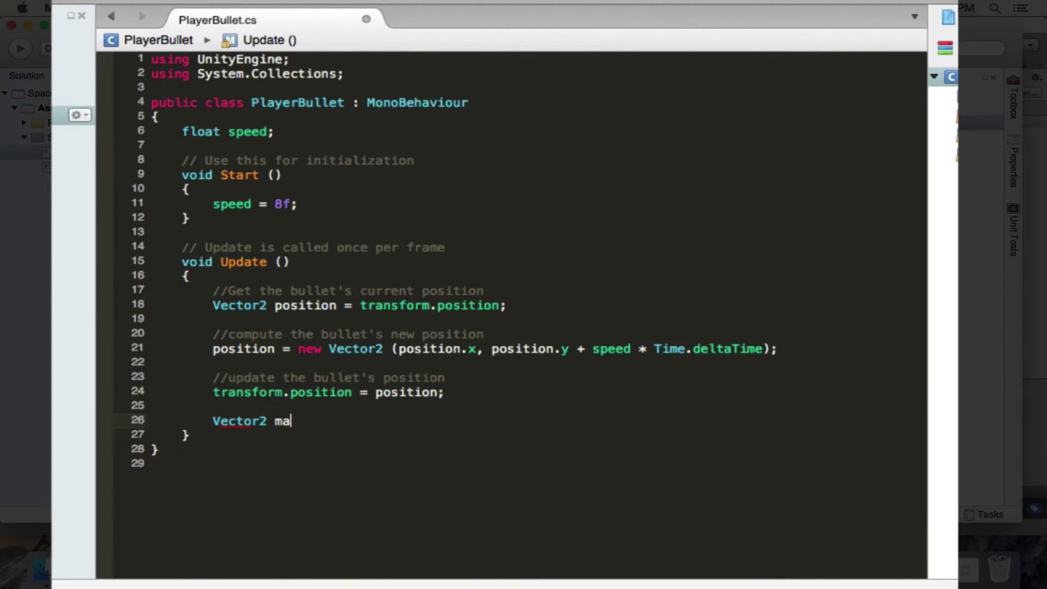
text(x = Camera.main)
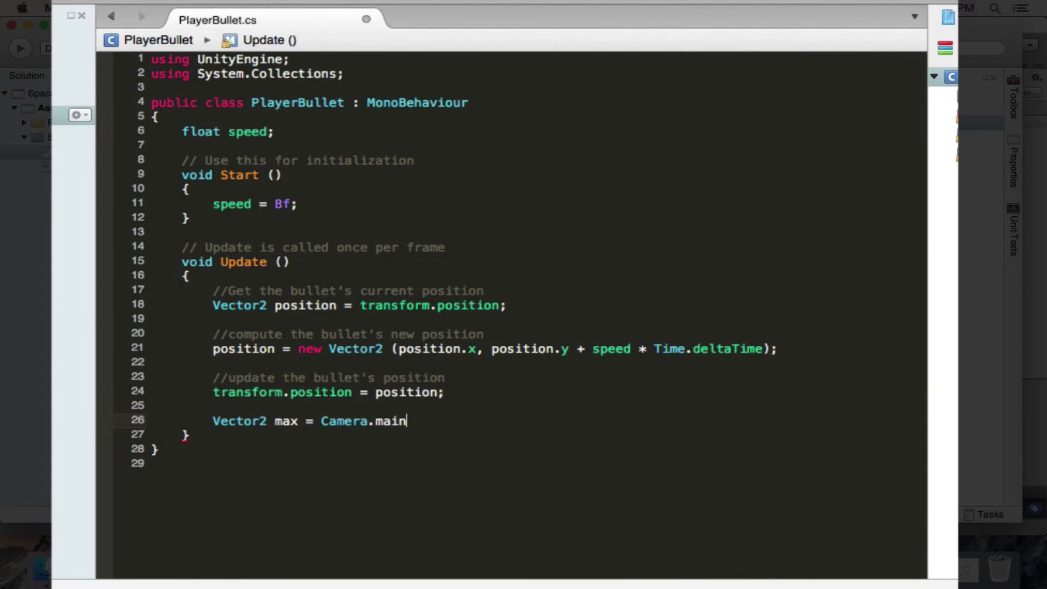
text(.Vie)
key(Down)
key(Down)
key(Return)
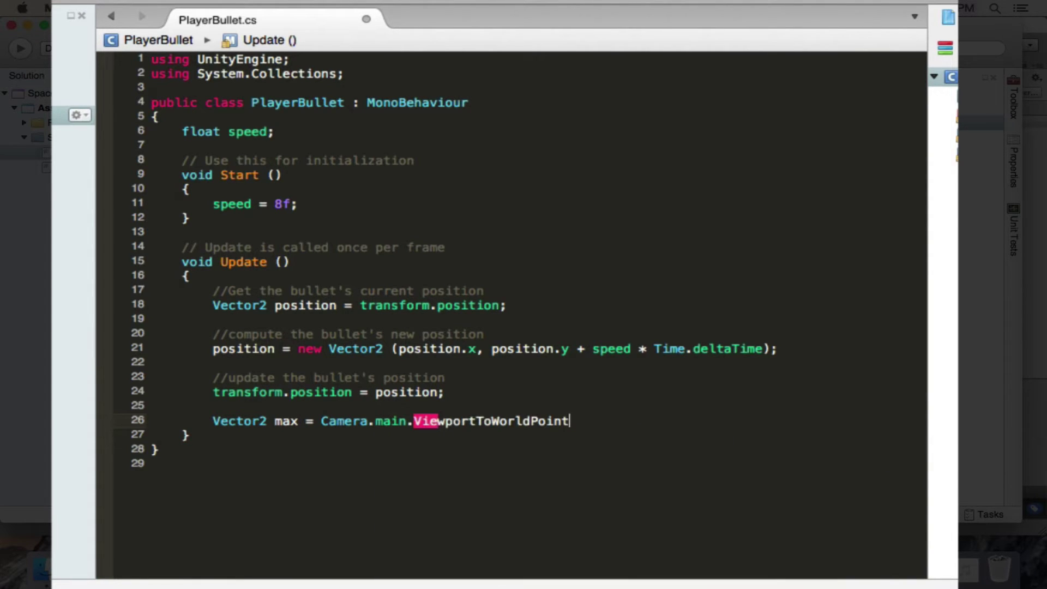
text((new )
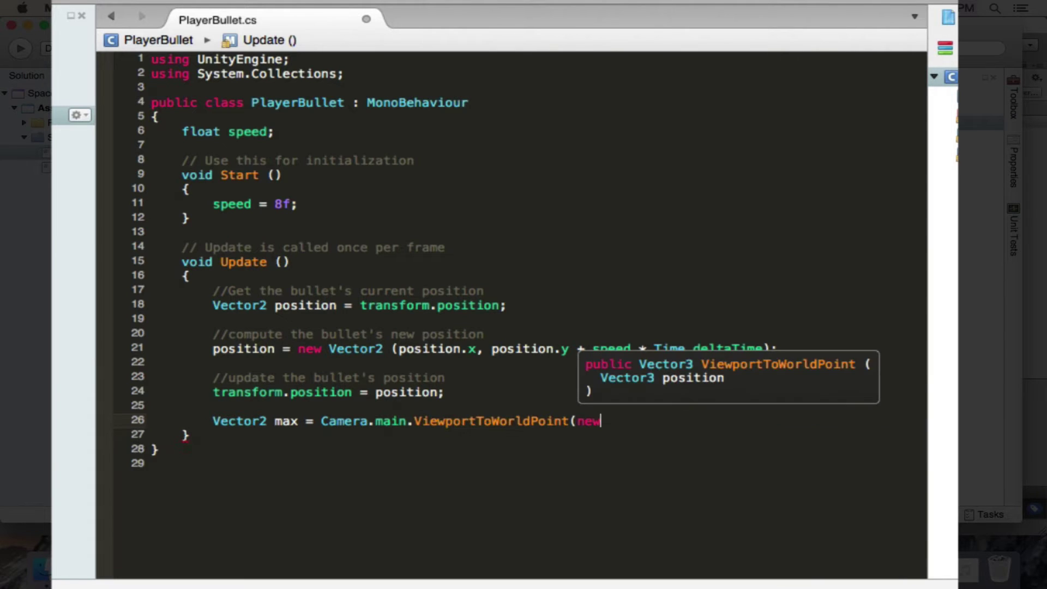
text(V)
key(Return)
text((1, 1))
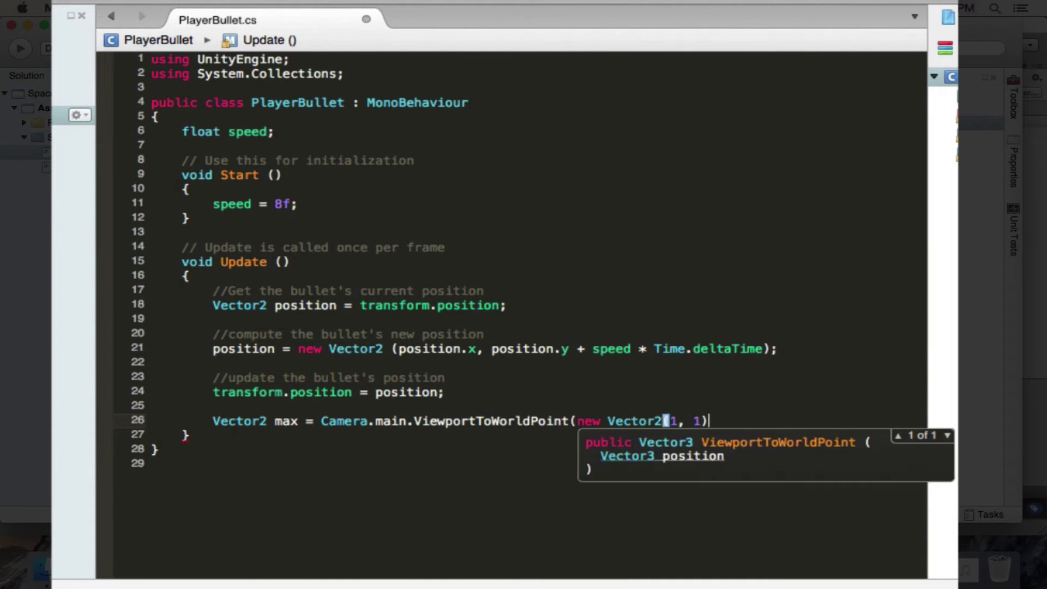
text();//)
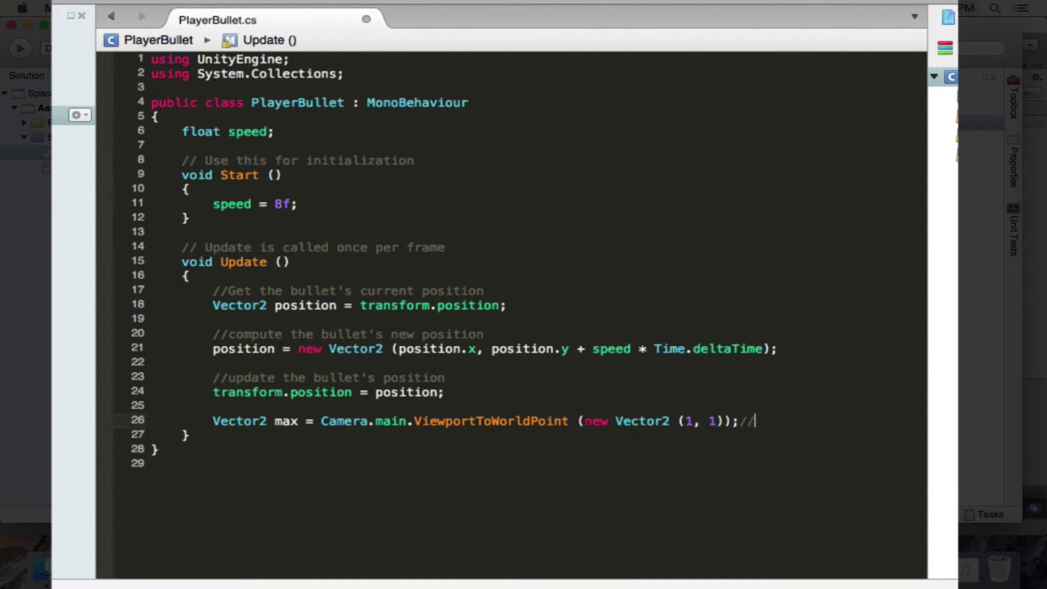
key(BackSpace)
click(218, 406)
key(Return)
text(//this is the )
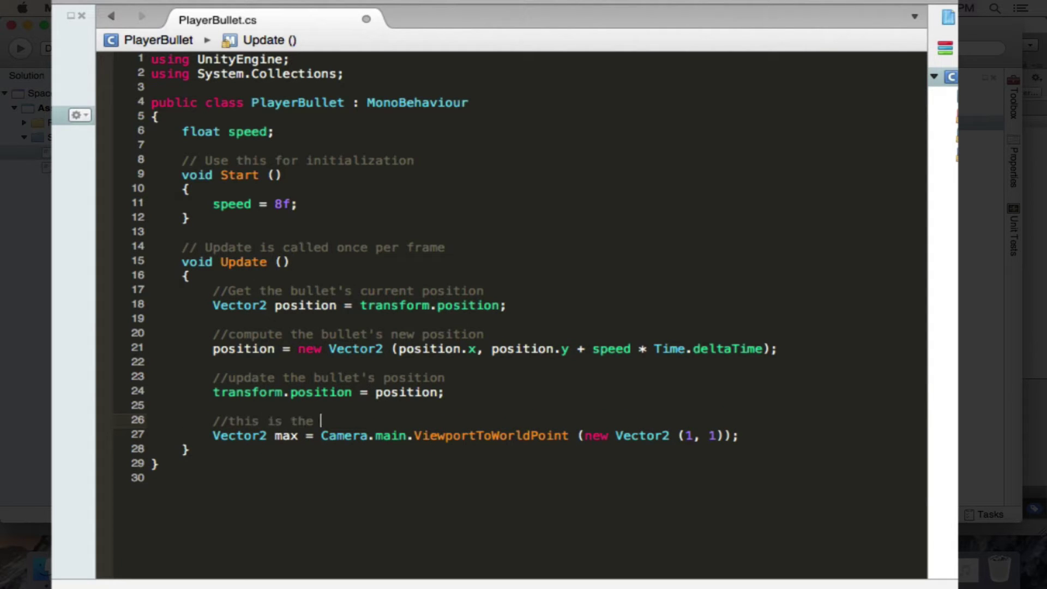
text(top-right point of )
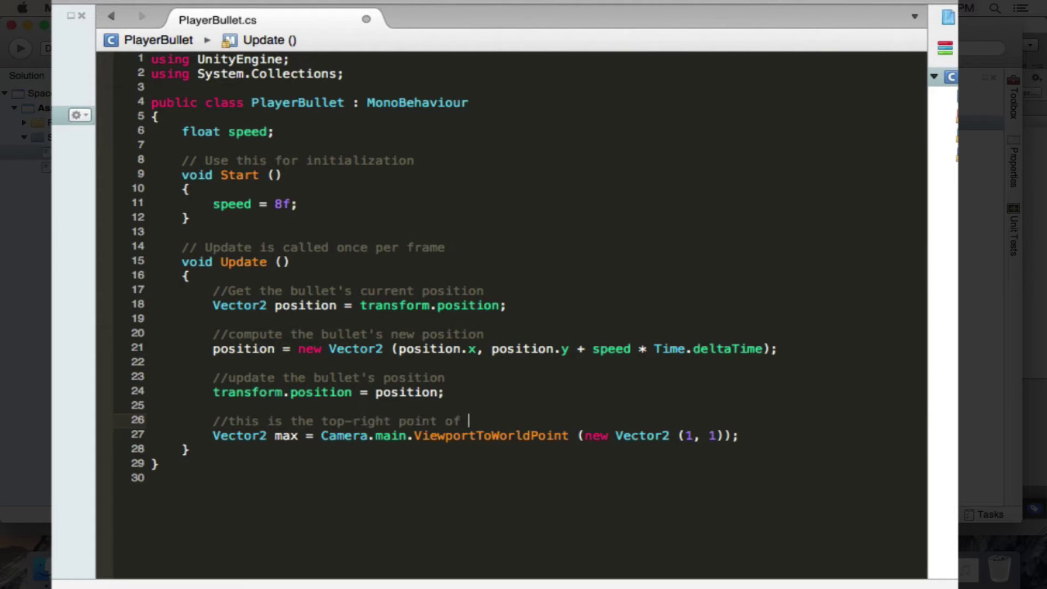
text(the screen)
Step: Add 'if(transform.position.y > max.y)' with a block calling Destroy(gameObject)
key(Return)
key(Return)
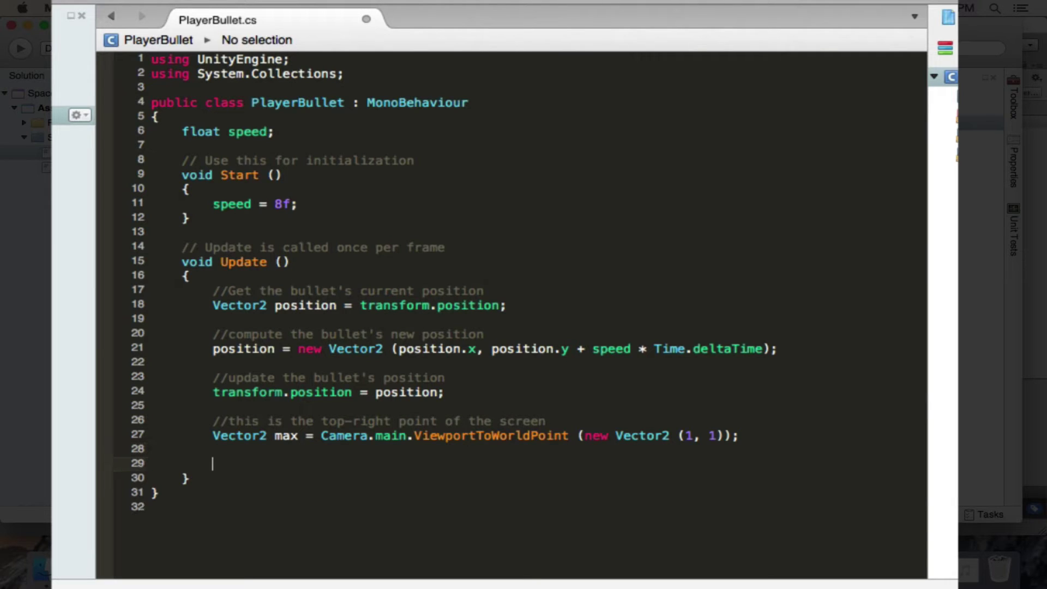
text(if(transform)
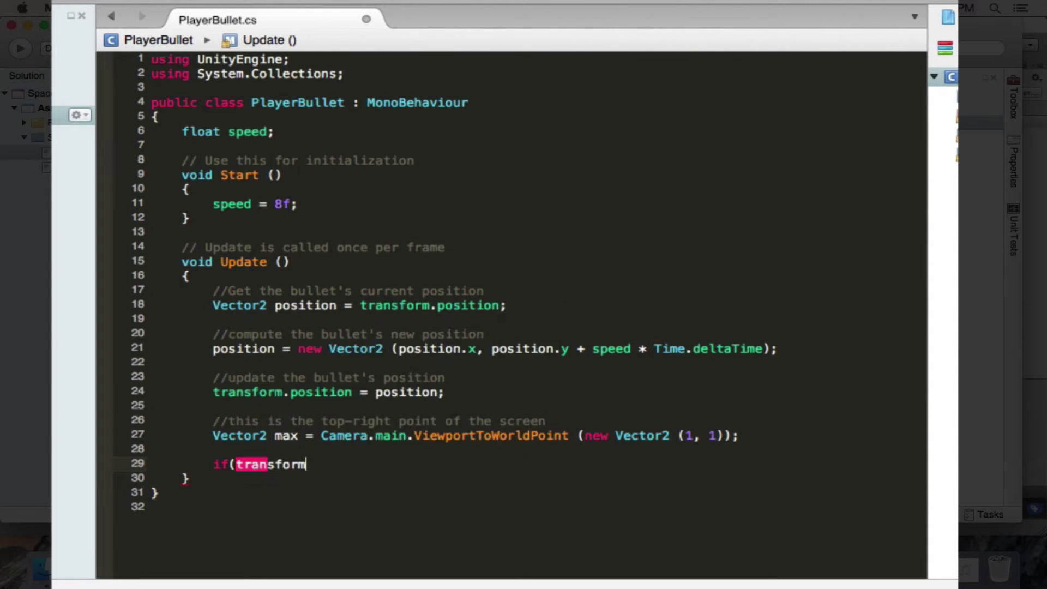
text(.pos)
key(Return)
text(.)
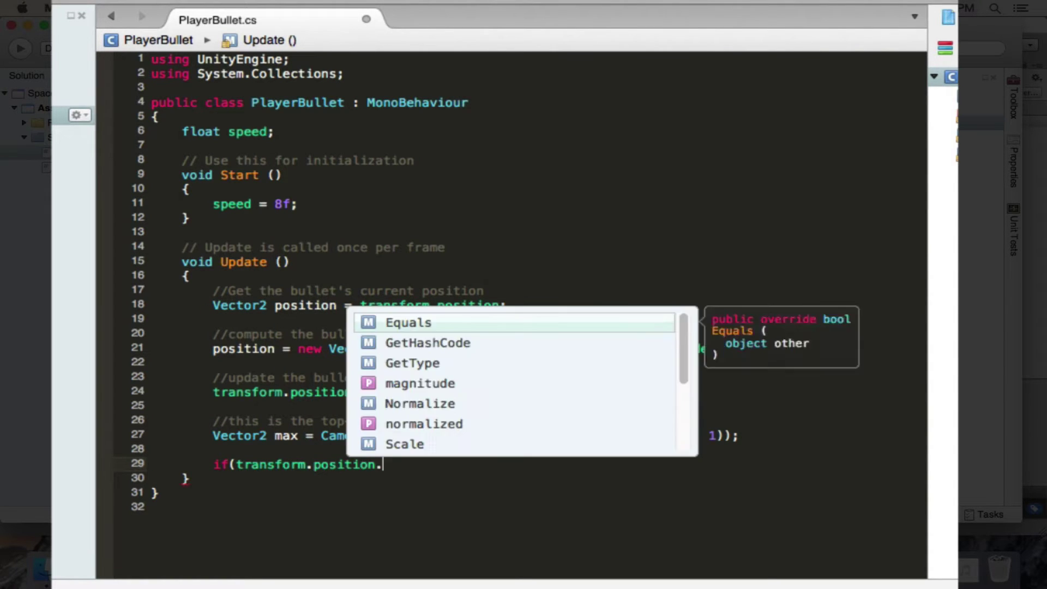
text(y > max.y))
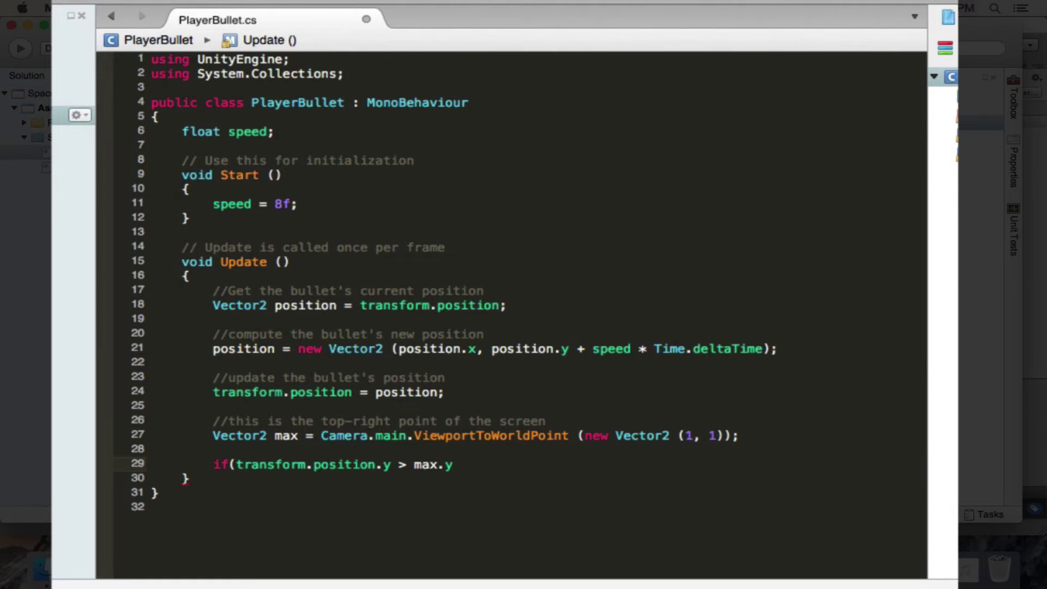
key(Return)
text({)
key(Return)
text(})
key(Left)
key(Return)
text(d)
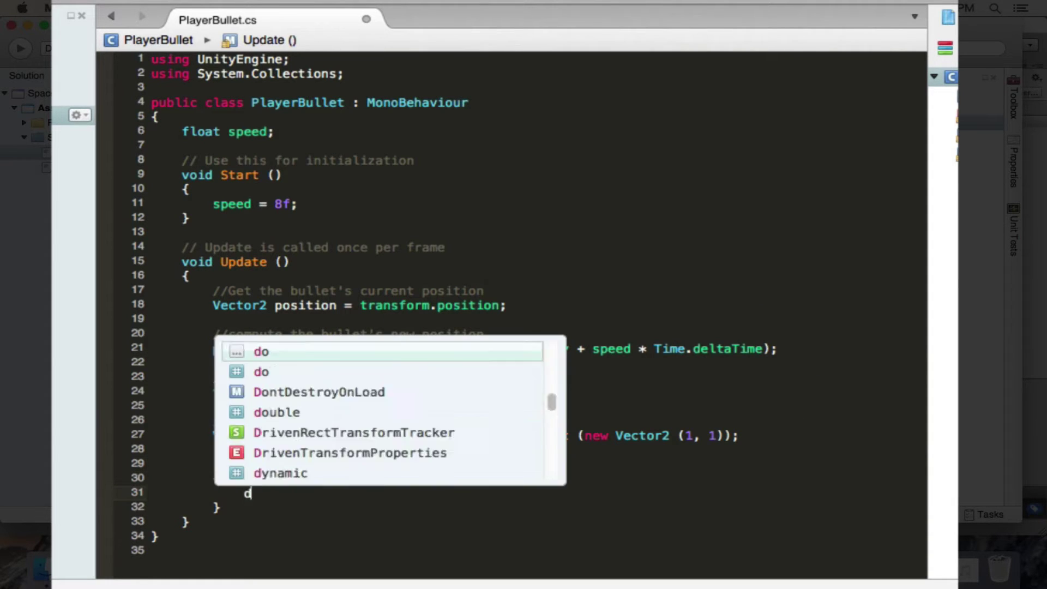
text(es)
key(Return)
text((game)
key(Return)
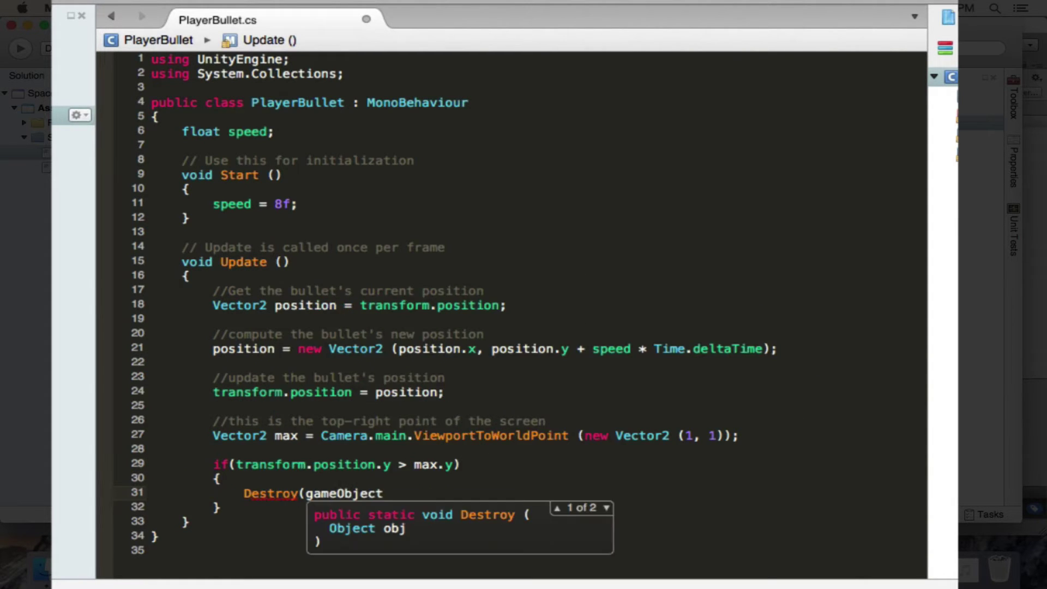
text();)
Step: Comment the check: if the bullet went outside the screen on the top, destroy it
click(199, 448)
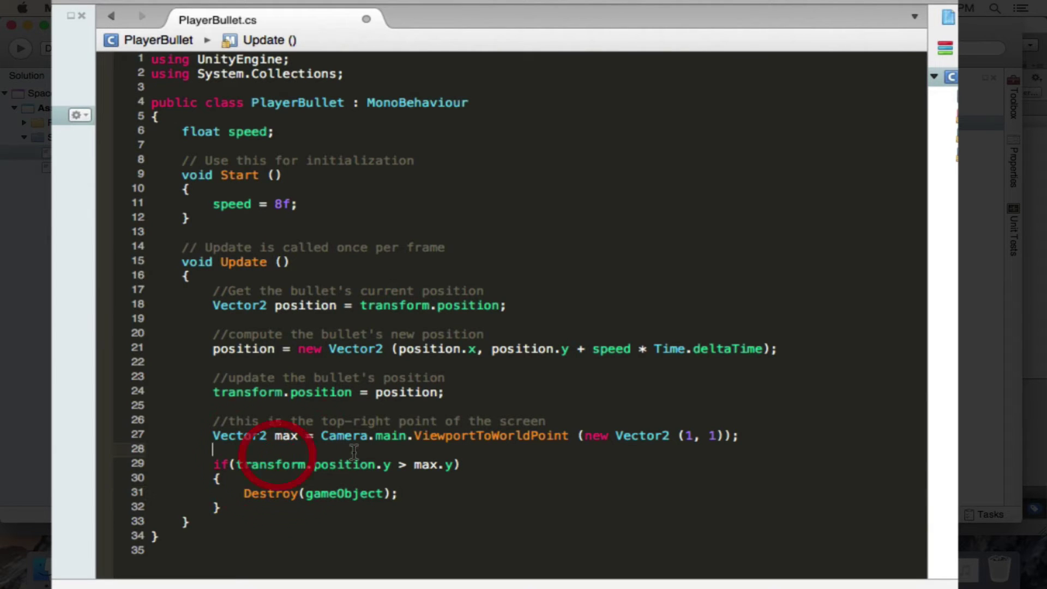
key(Return)
text(//if the bulle)
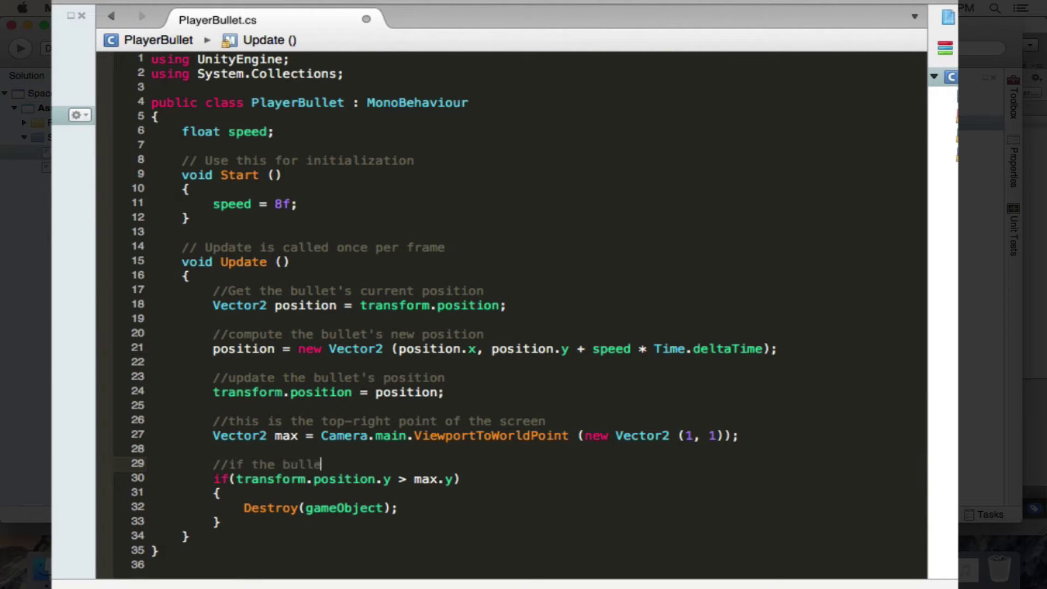
text(t went above th)
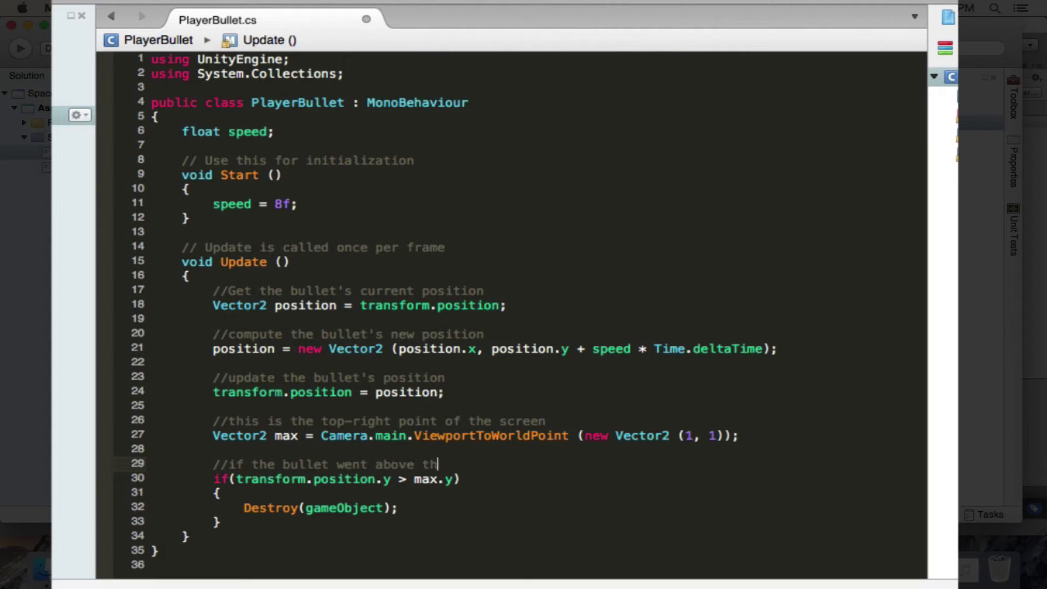
text(e screen)
key(BackSpace)
key(BackSpace)
key(BackSpace)
key(BackSpace)
key(BackSpace)
key(BackSpace)
text(outside the screen on the)
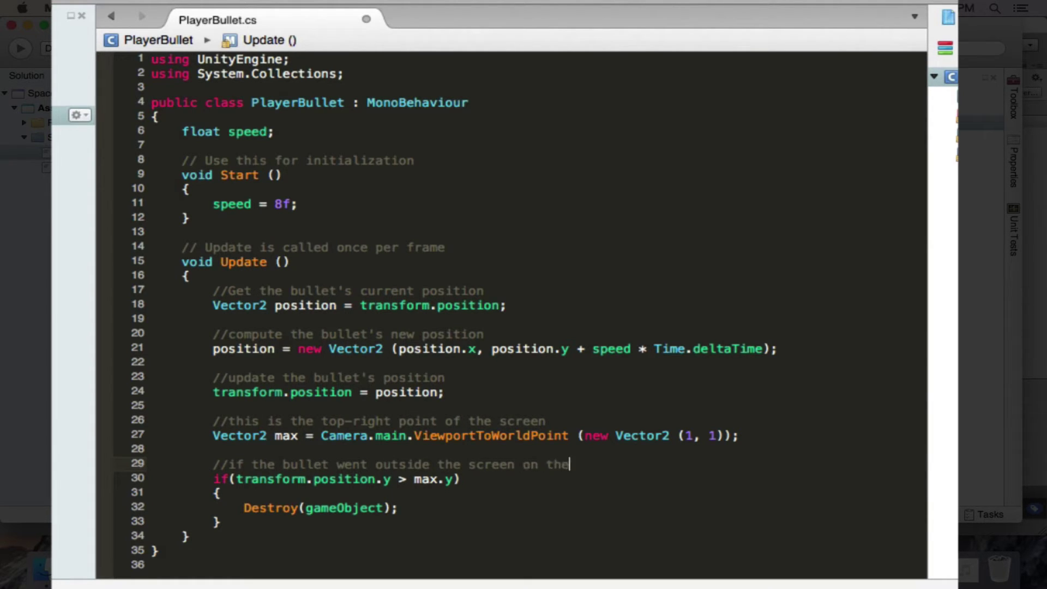
text( top, then destro)
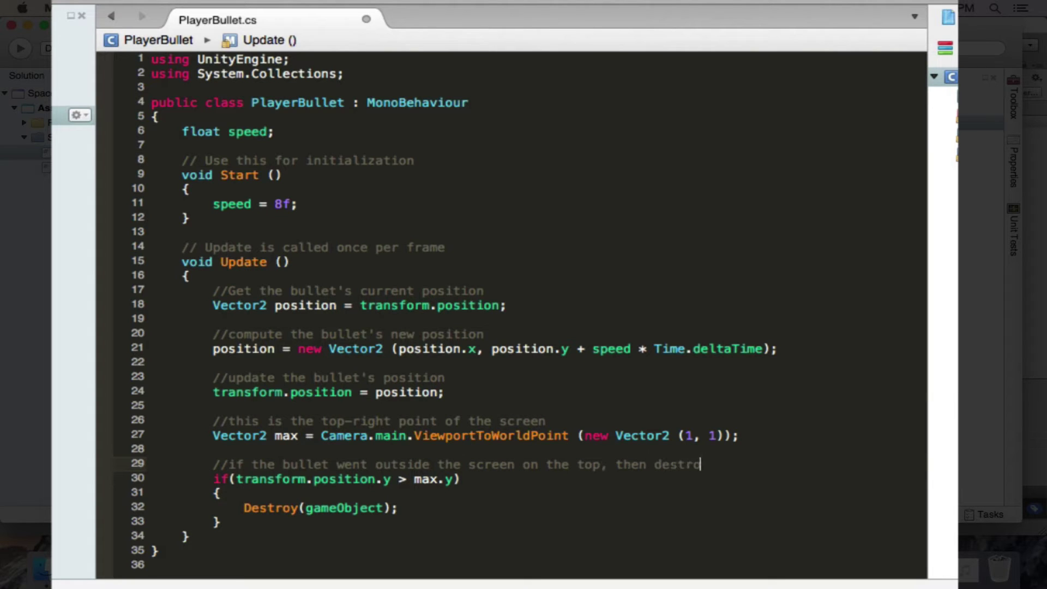
text(y the bullet)
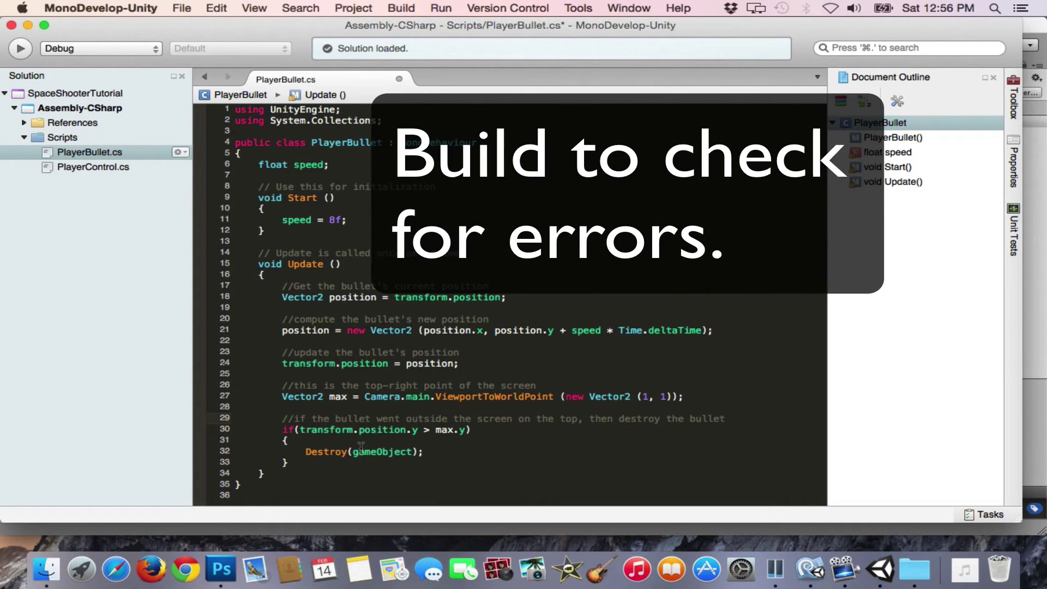
Step: Run Build All in MonoDevelop, then switch back to the Unity editor
click(405, 8)
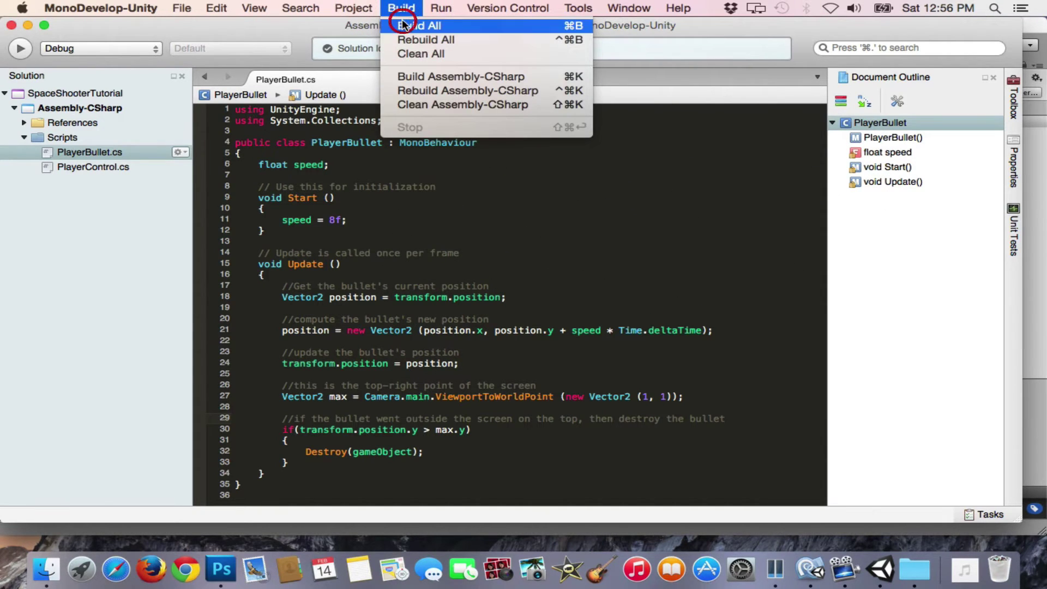
click(403, 24)
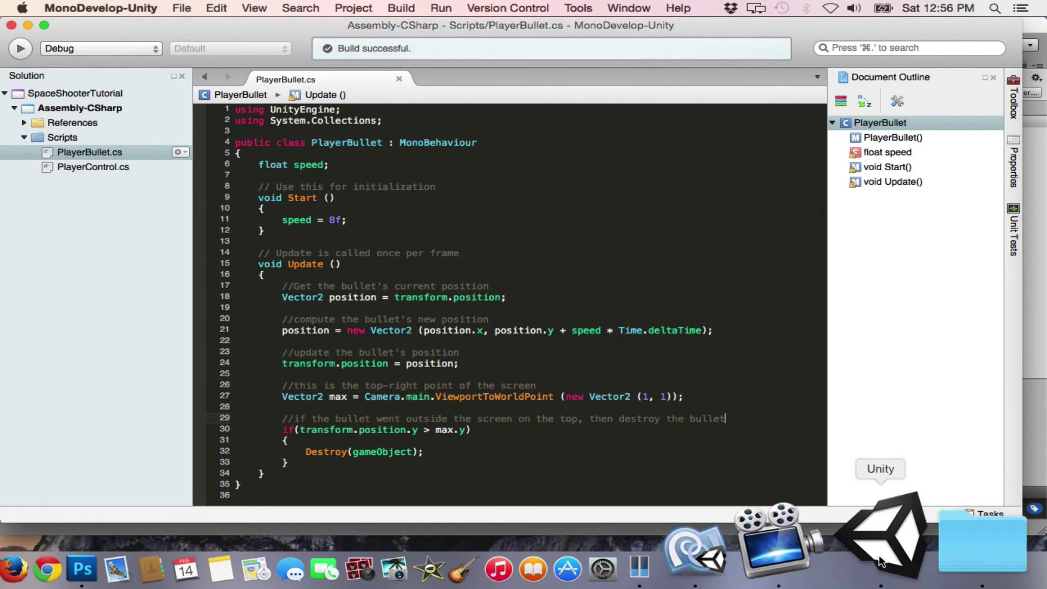
click(879, 562)
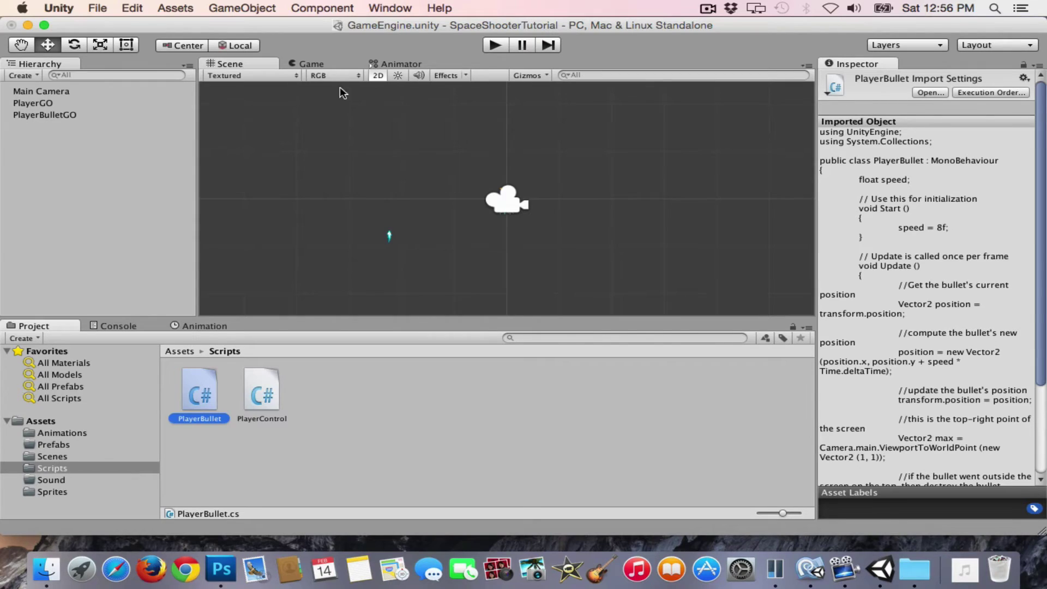
Step: Play the game with PlayerBulletGO selected to watch it rise, then go back to the Scene view
click(324, 64)
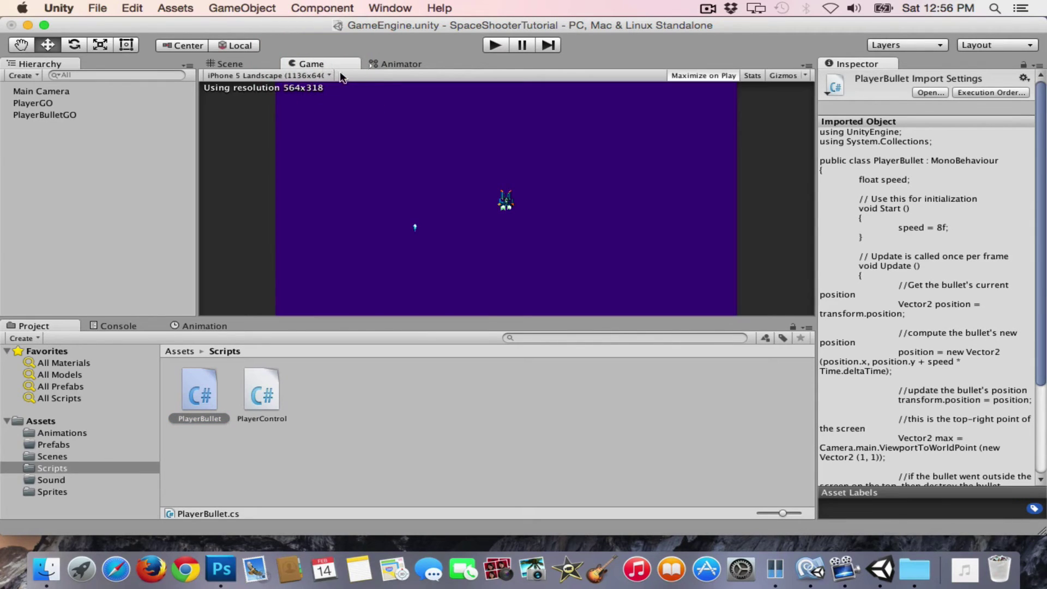
click(707, 76)
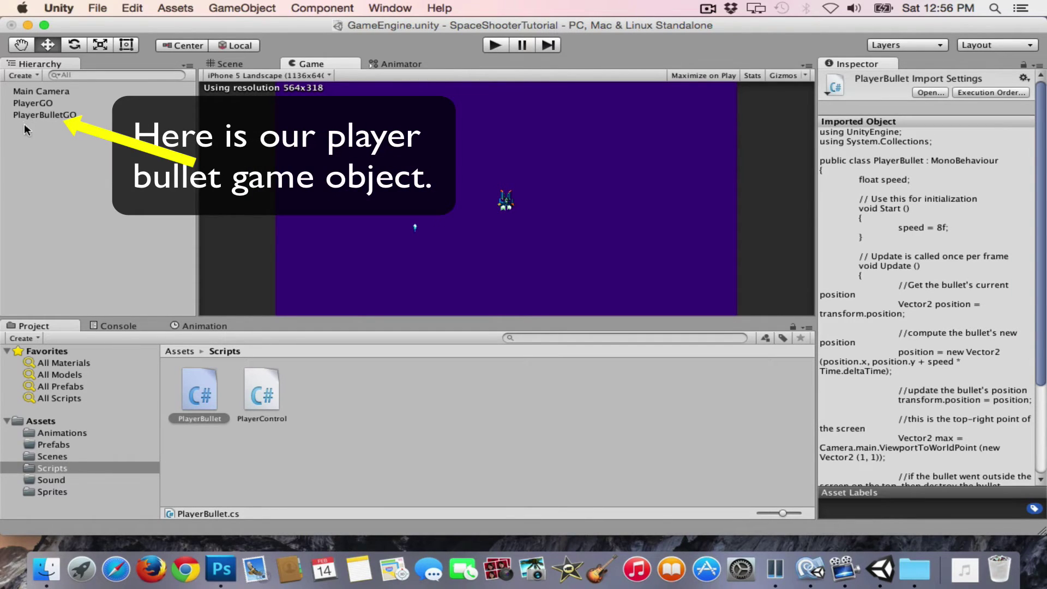
click(48, 114)
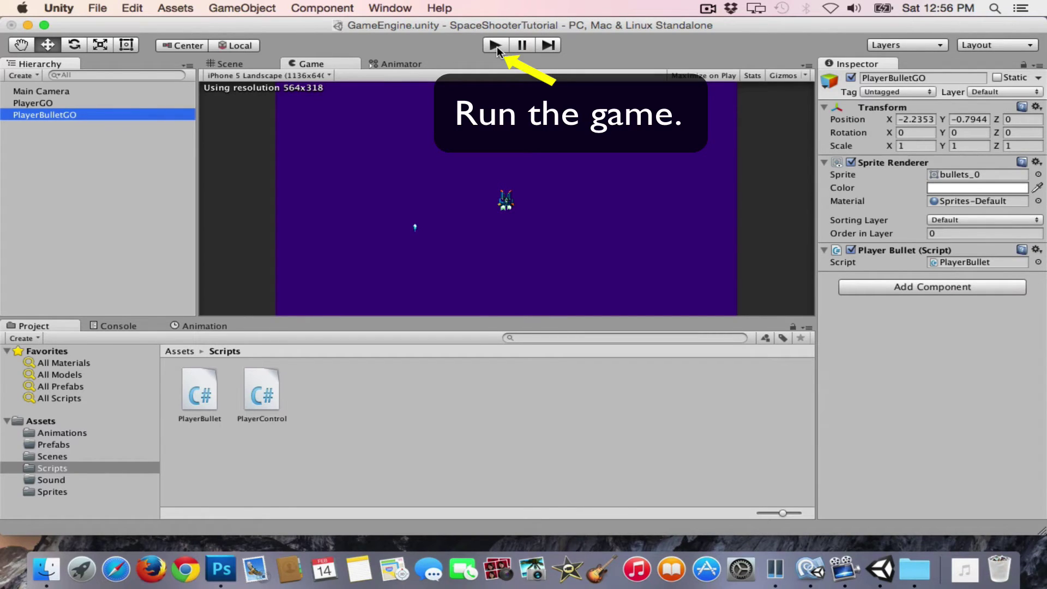
click(496, 47)
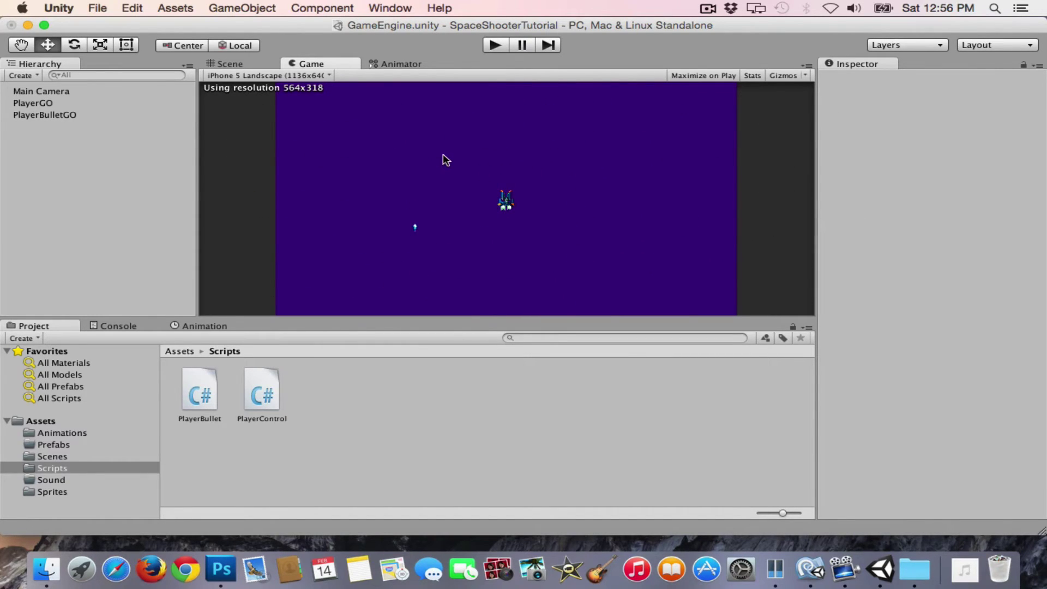
click(242, 61)
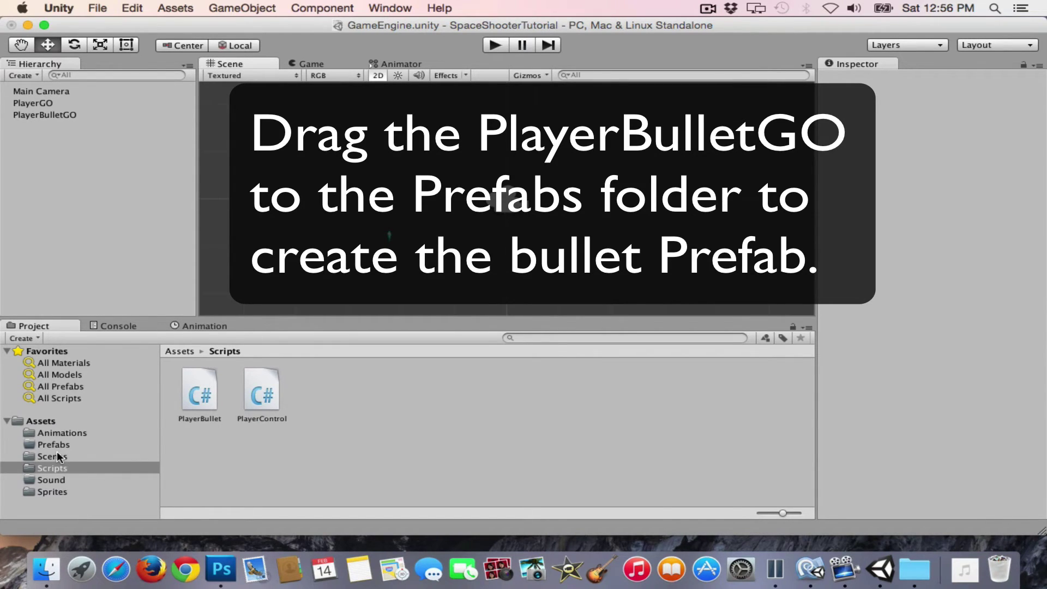
Step: Turn PlayerBulletGO into a prefab in the Prefabs folder, then delete its scene instance
click(57, 445)
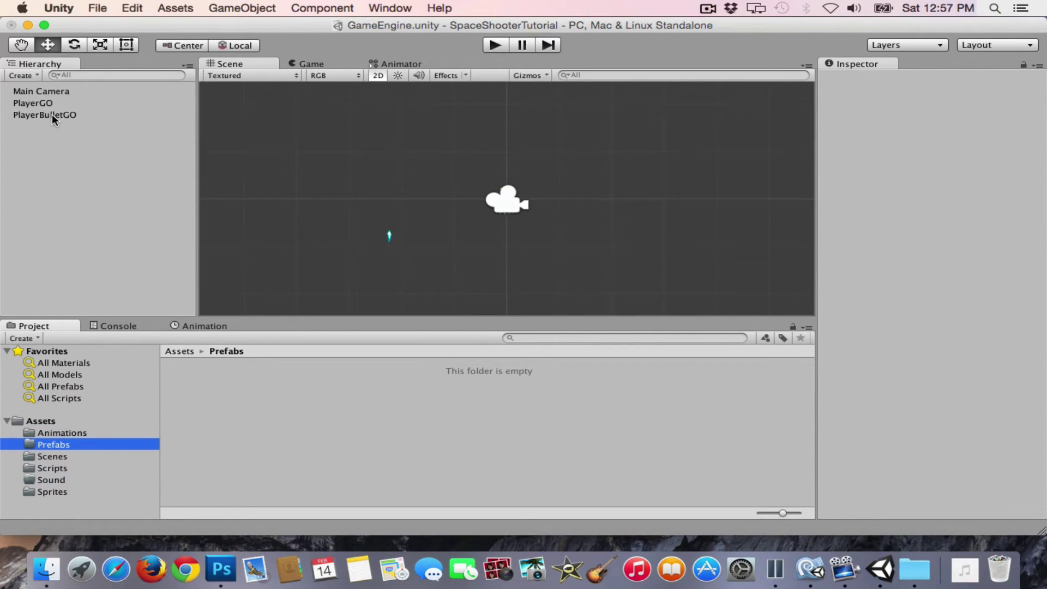
drag(51, 113, 220, 403)
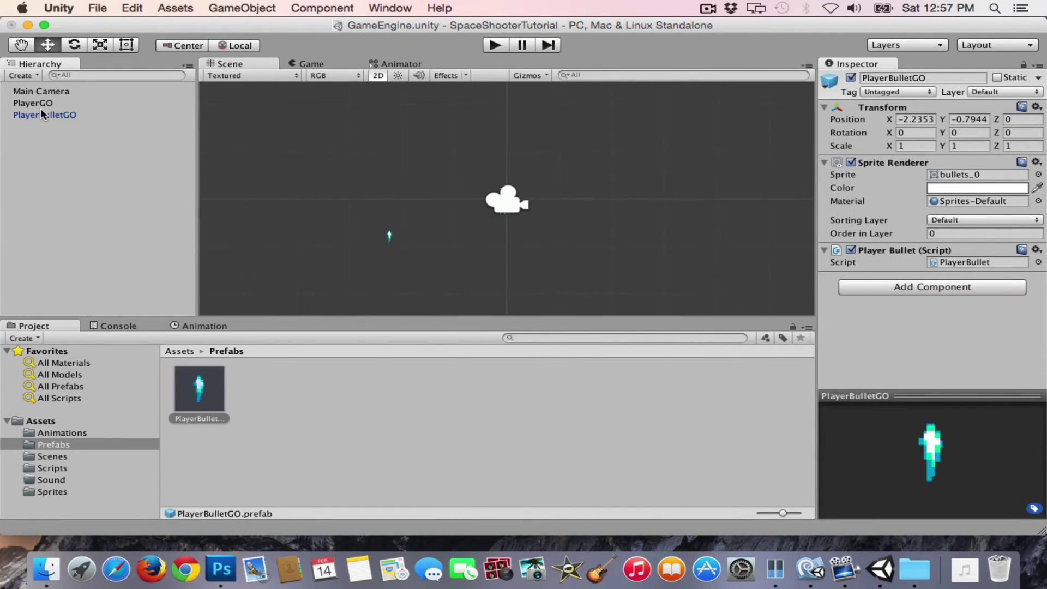
click(40, 112)
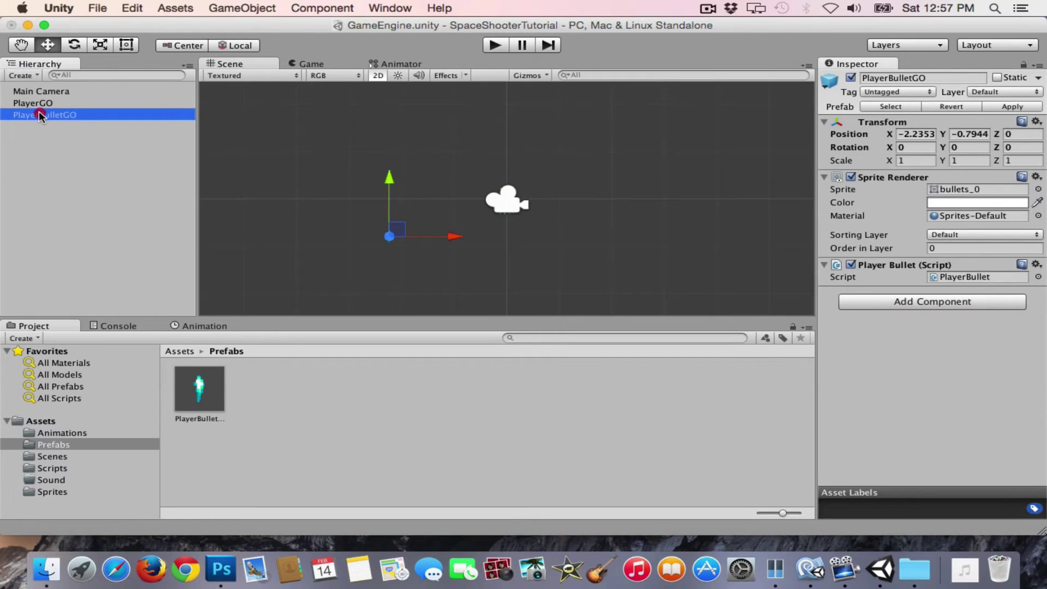
right_click(38, 113)
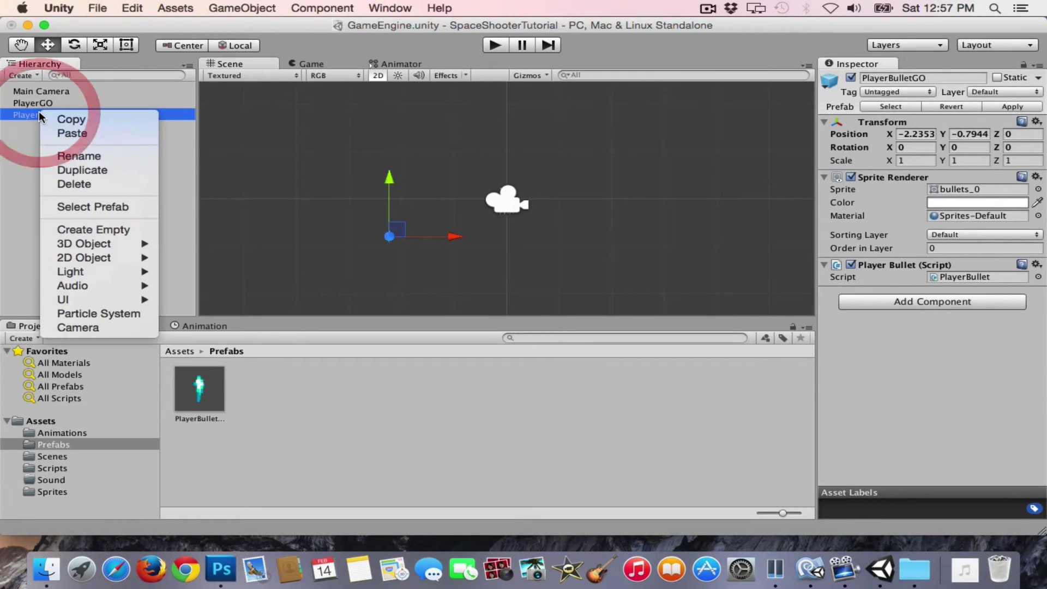
click(78, 184)
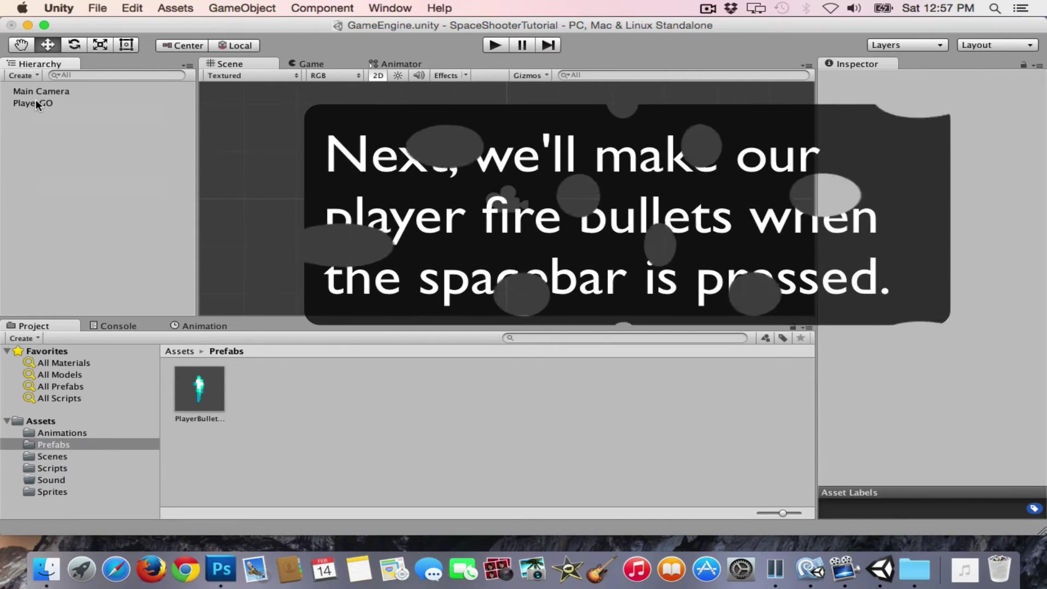
Step: Select PlayerGO to show its Player Control script with speed 4 in the Inspector
click(36, 103)
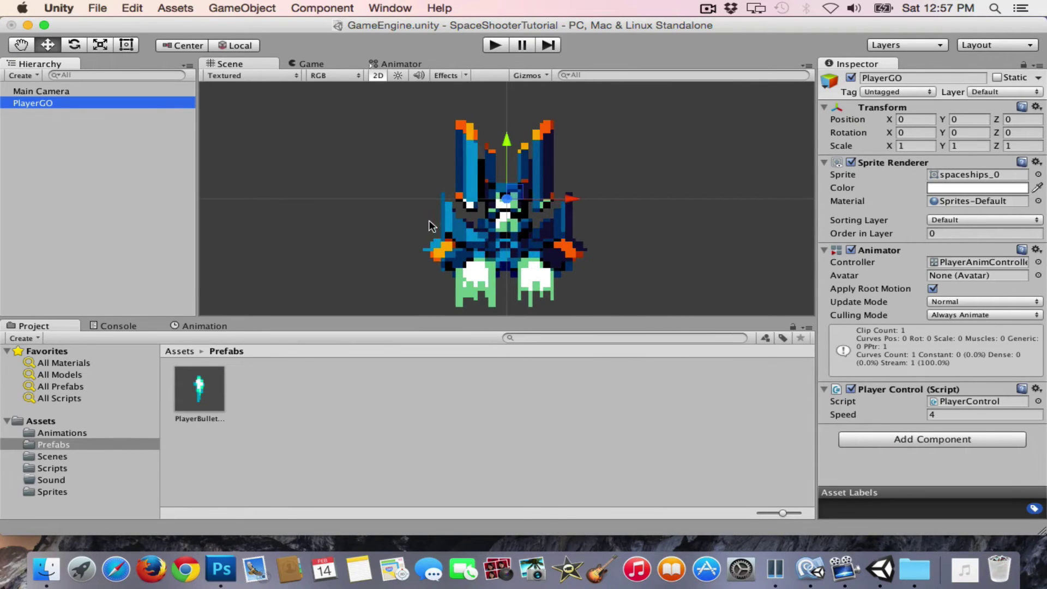
click(242, 7)
Step: Create an empty object named BulletPosition01 and move it to the ship's left wing tip
click(254, 25)
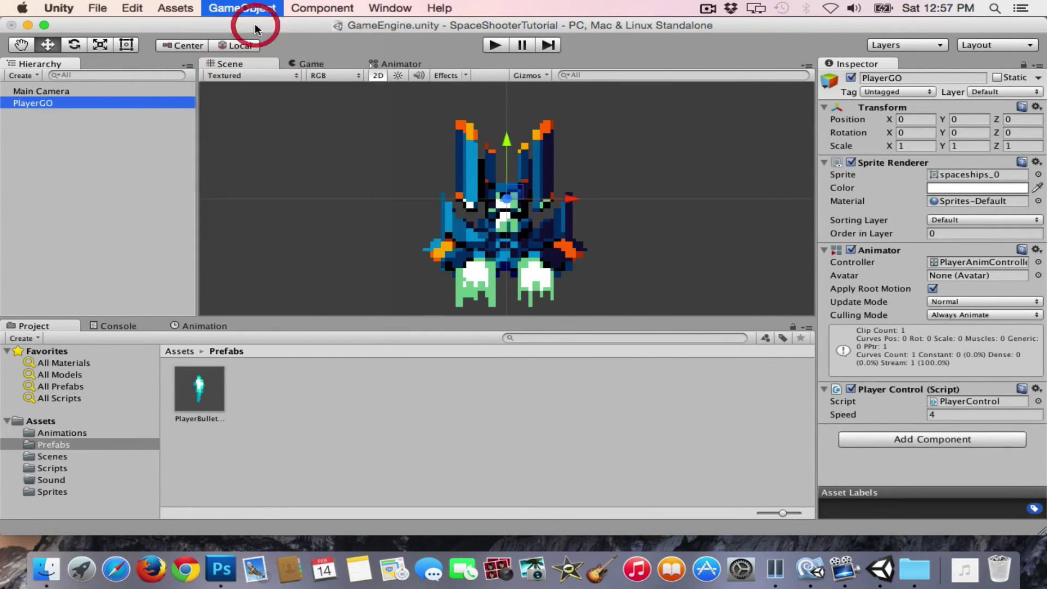
click(882, 77)
text(Bullet)
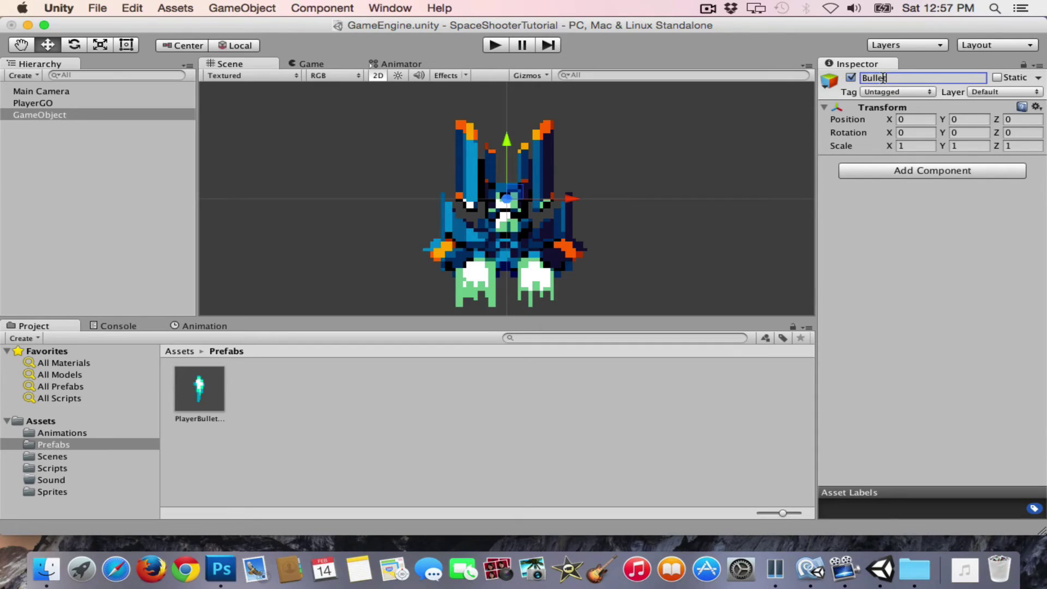
text(Position01)
key(Return)
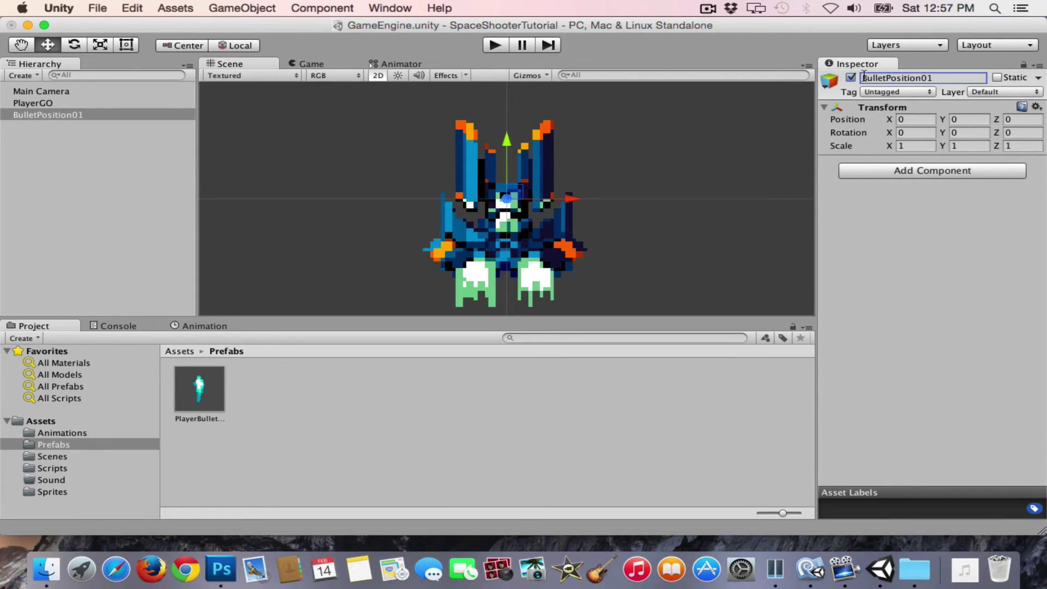
drag(513, 193, 476, 116)
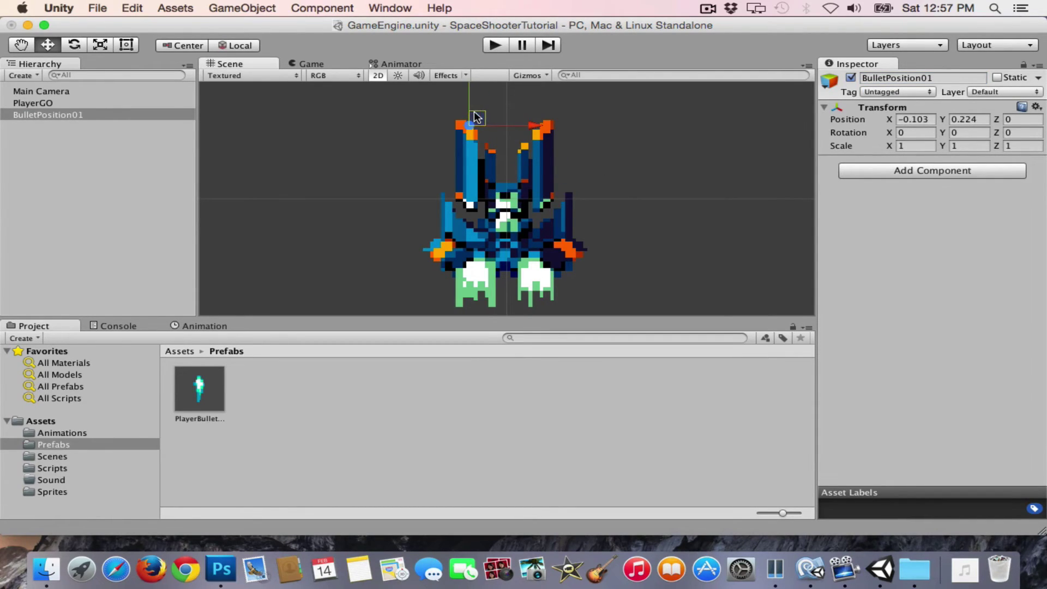
Step: Create a second empty object, BulletPosition02, and place it at the right wing tip
click(271, 8)
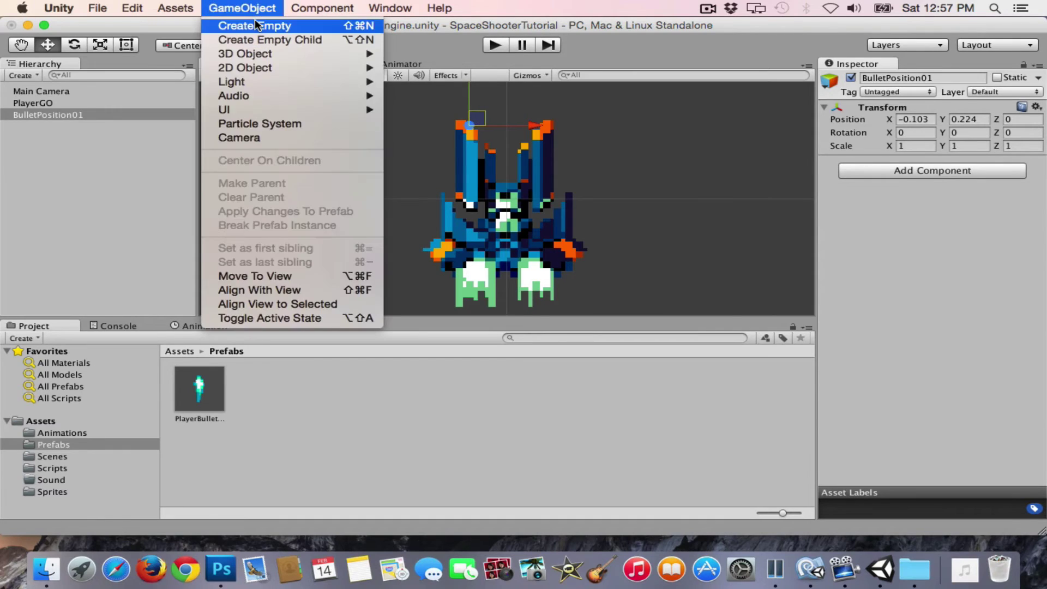
click(254, 18)
click(881, 78)
text(Bullet)
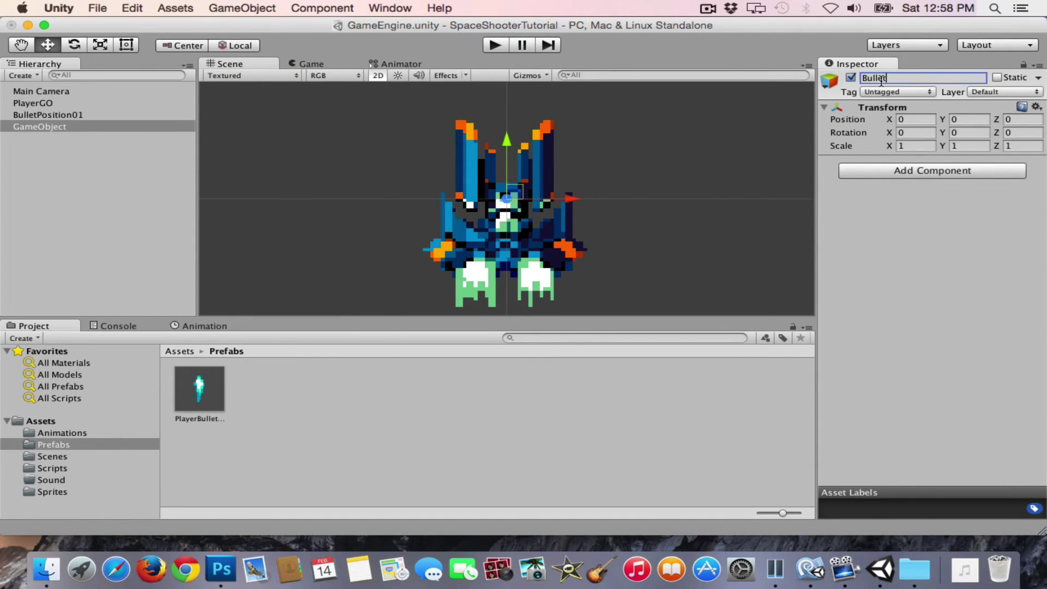
key(Return)
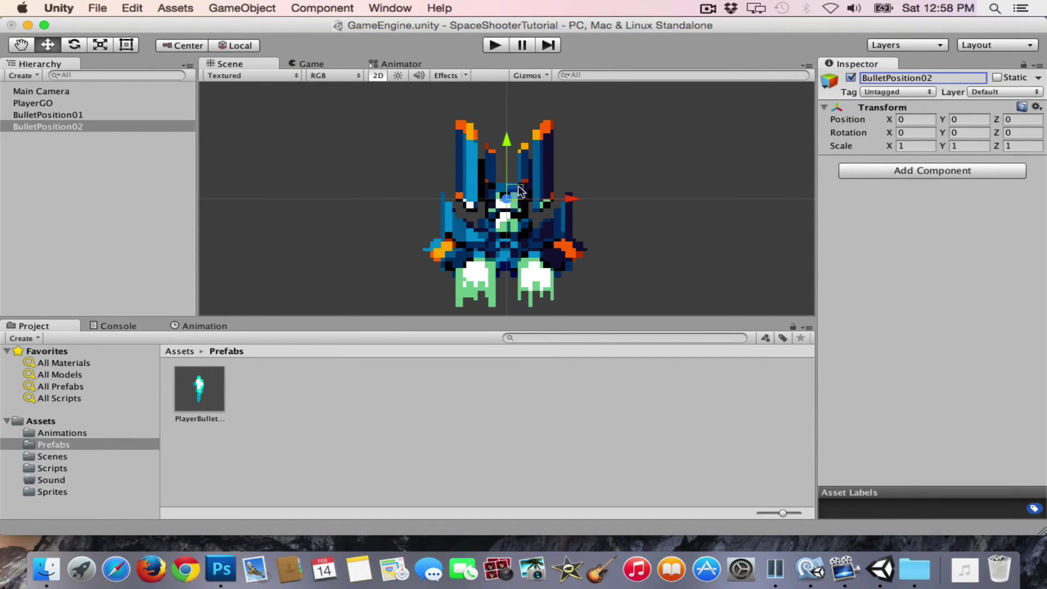
drag(518, 186, 556, 109)
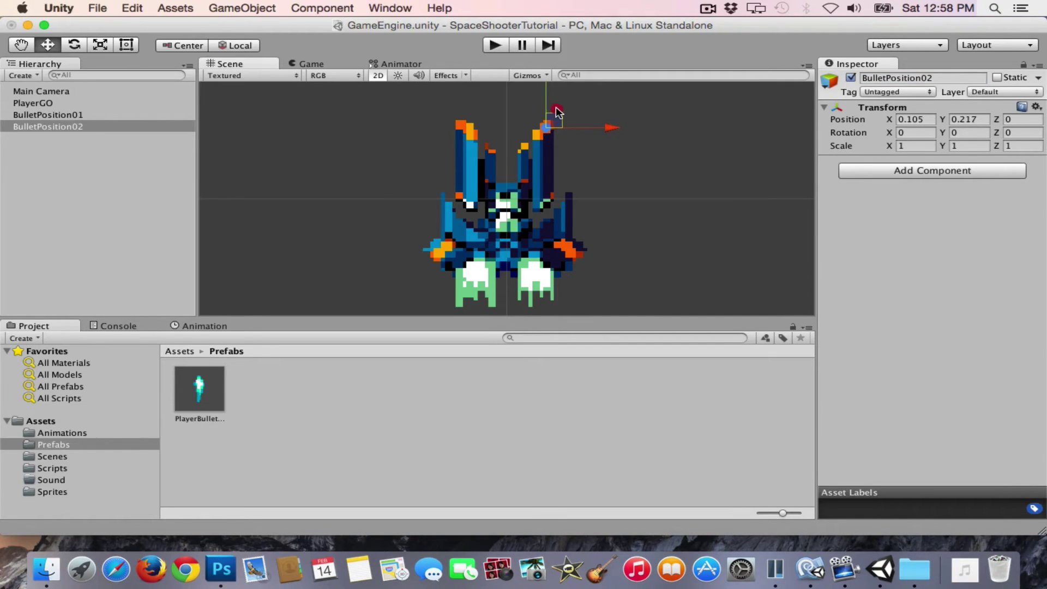
Step: Set BulletPosition02's Y position to 0.224 to match BulletPosition01
click(48, 115)
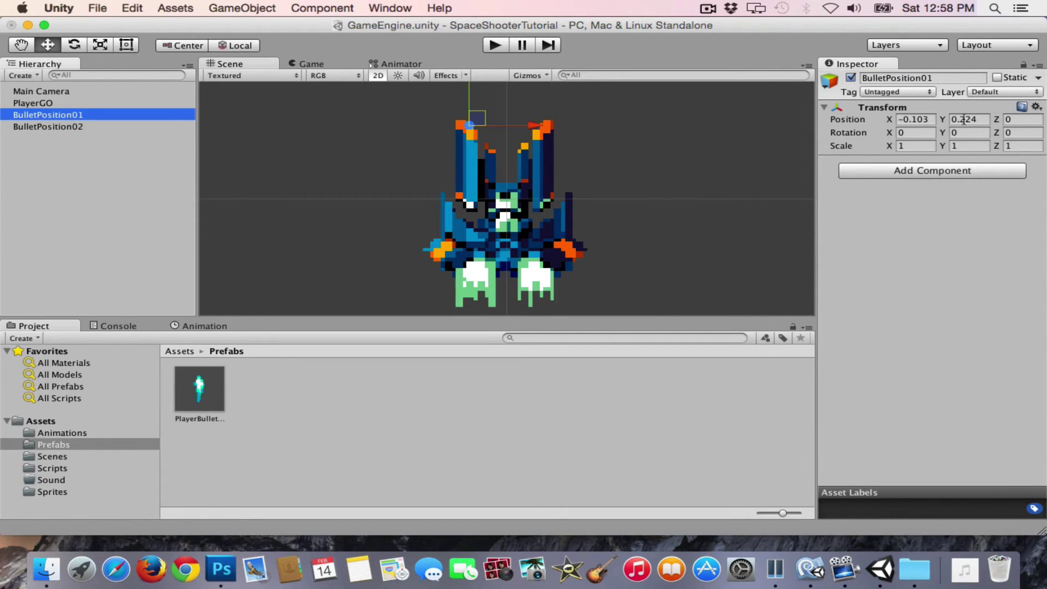
click(48, 126)
click(969, 119)
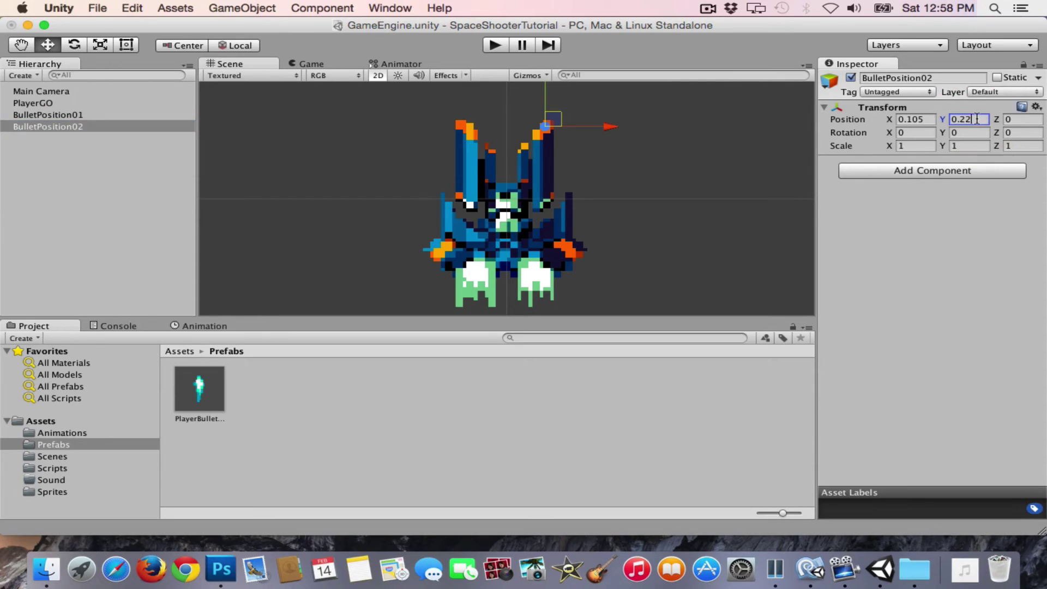
text(0.224)
Step: Make BulletPosition01 and BulletPosition02 children of PlayerGO, then select PlayerGO
click(31, 117)
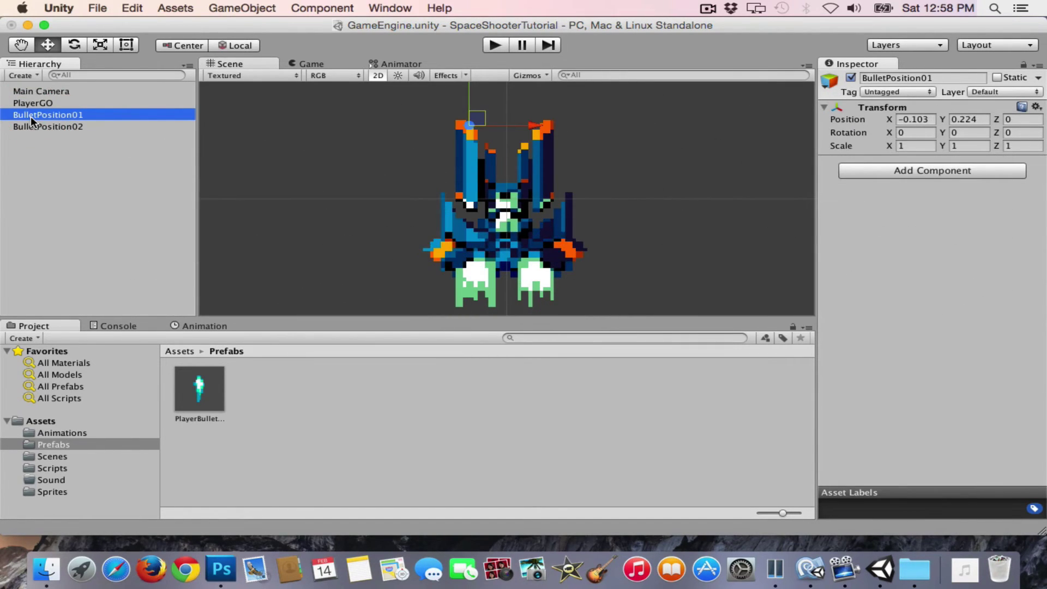
shift+click(33, 126)
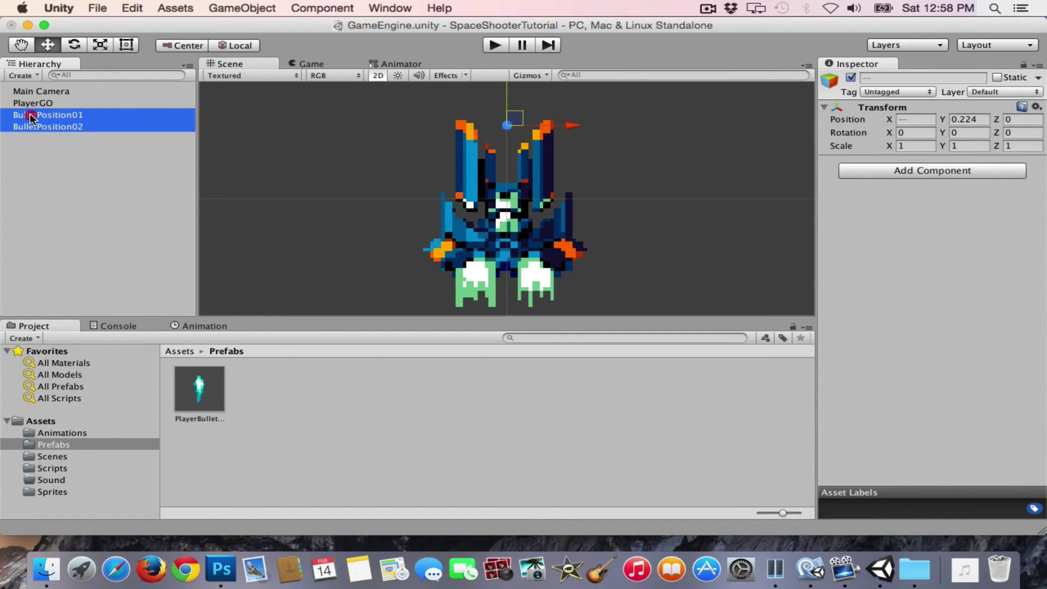
drag(29, 115, 30, 105)
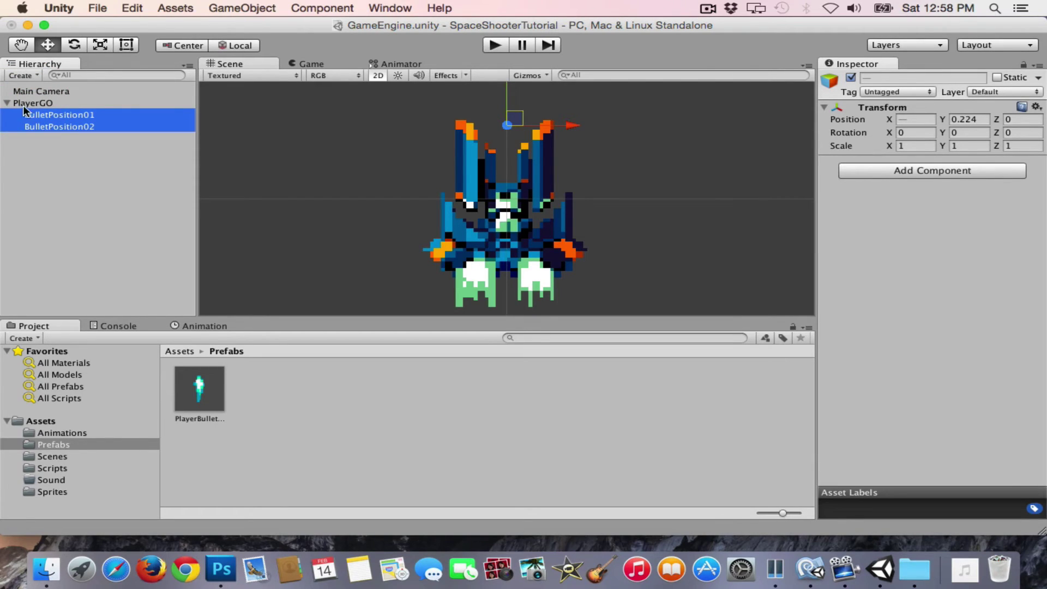
click(7, 103)
click(7, 103)
click(68, 155)
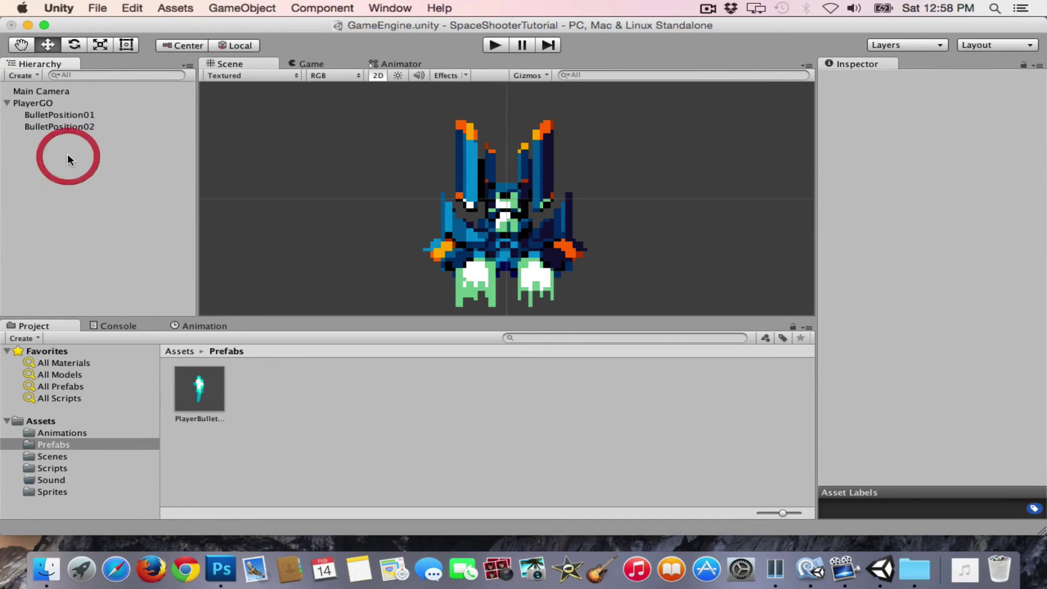
click(46, 103)
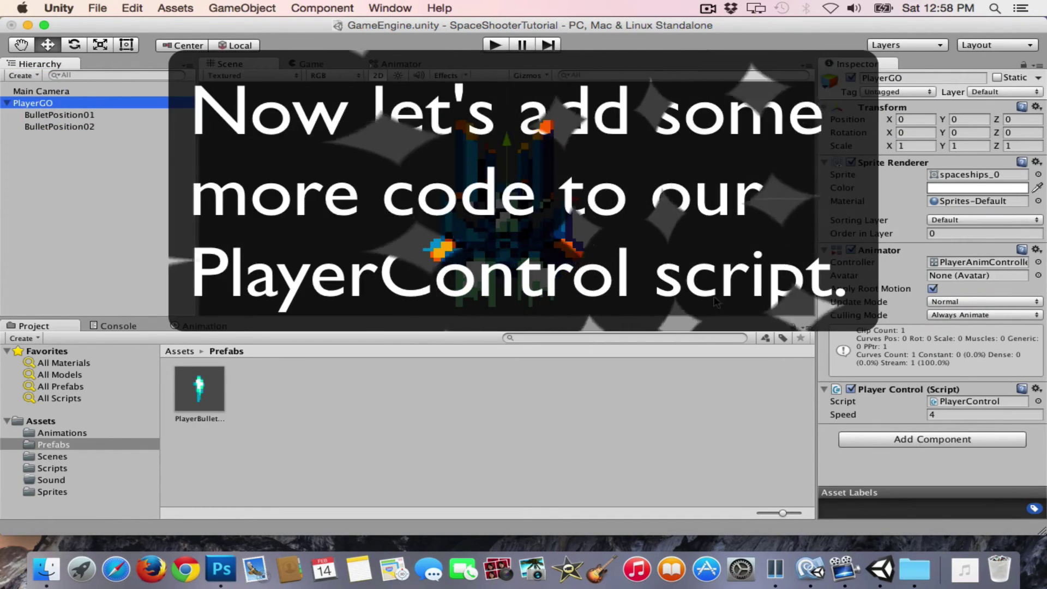
Step: Open PlayerControl and declare a GameObject PlayerBulletGO field for the bullet prefab
click(969, 401)
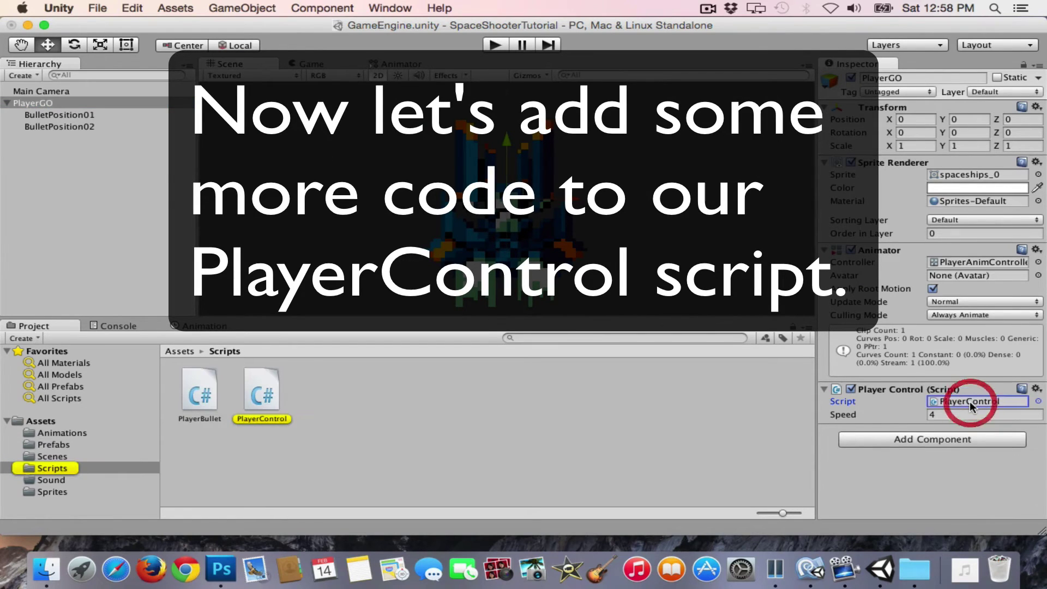
double_click(261, 397)
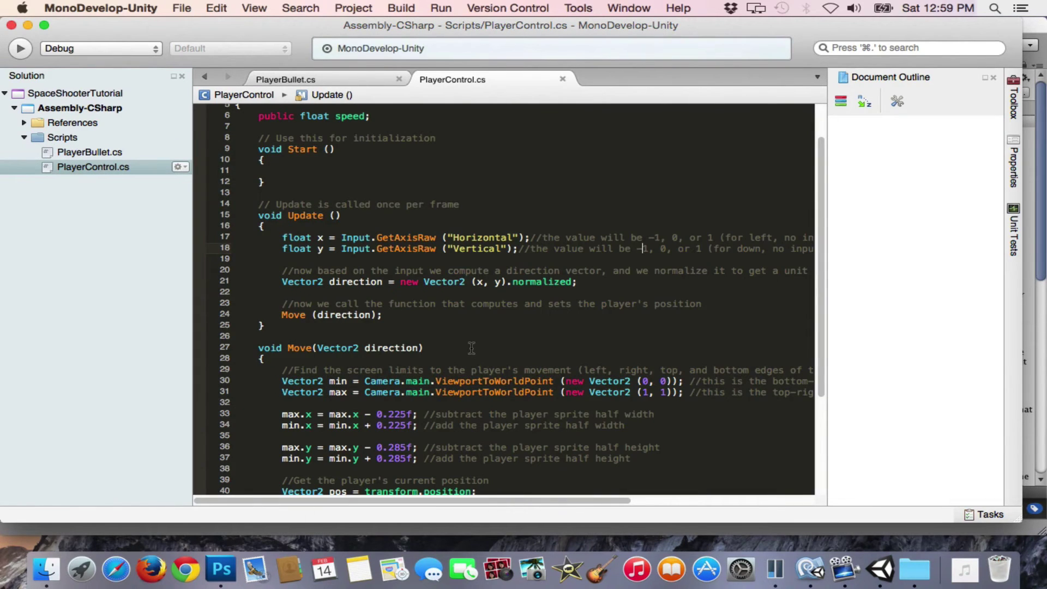
scroll(471, 346, up, 2)
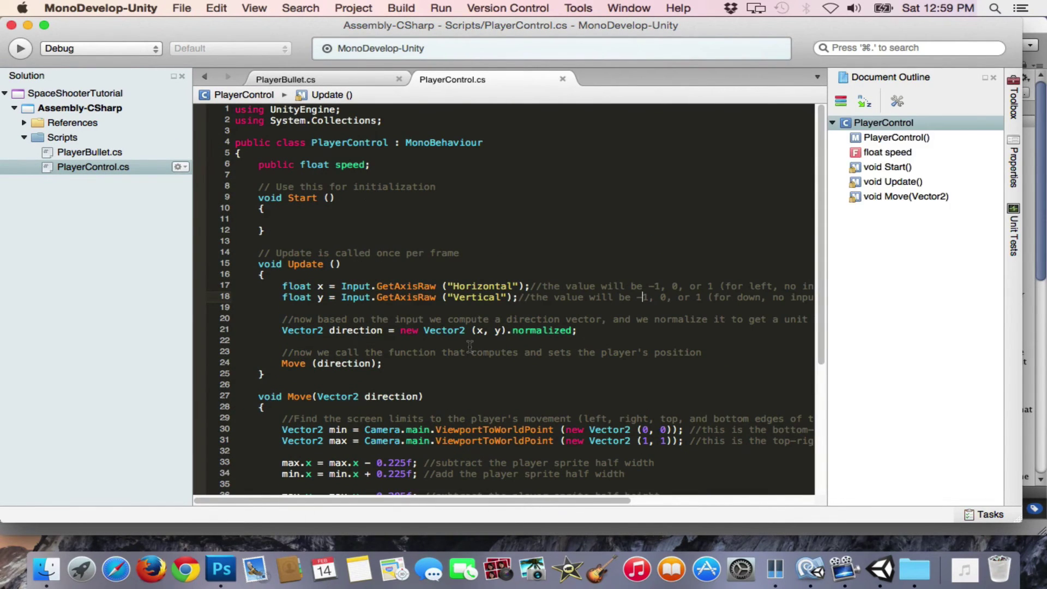
click(349, 156)
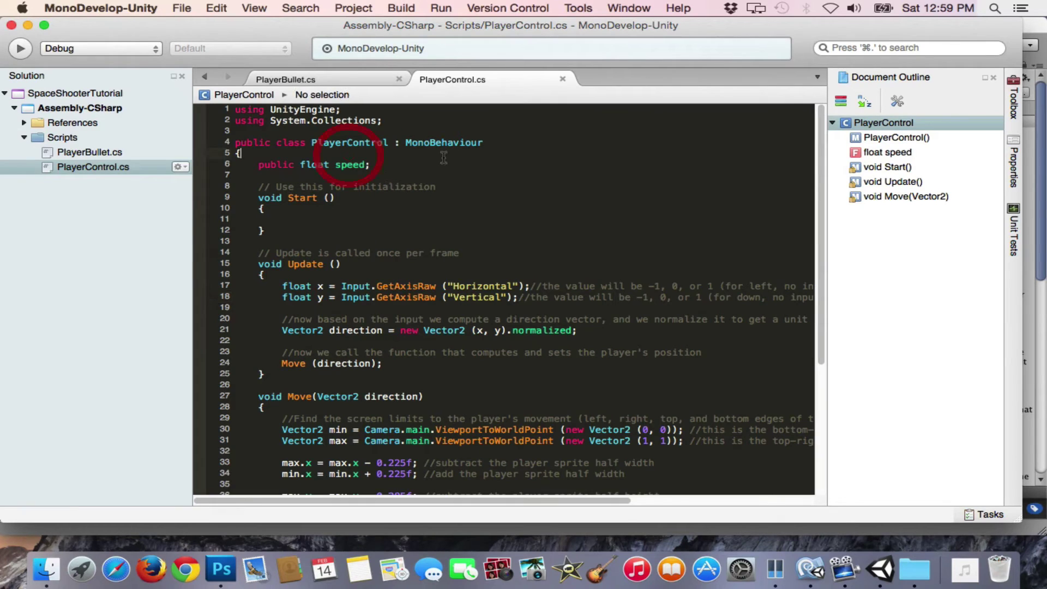
key(Return)
key(Return)
text(GameObject )
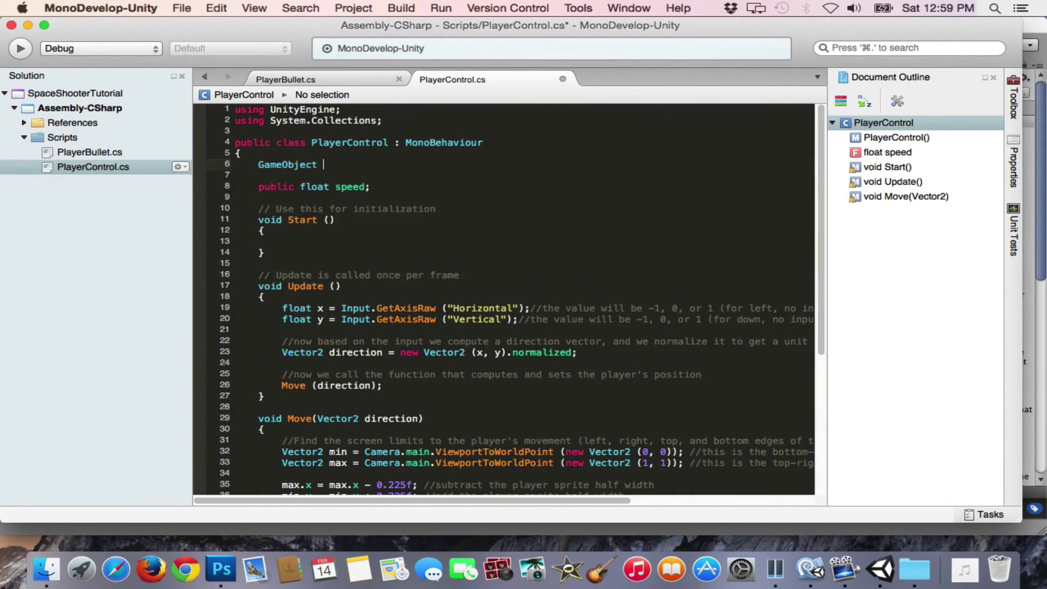
text(PlayerBulletGO)
text(;//)
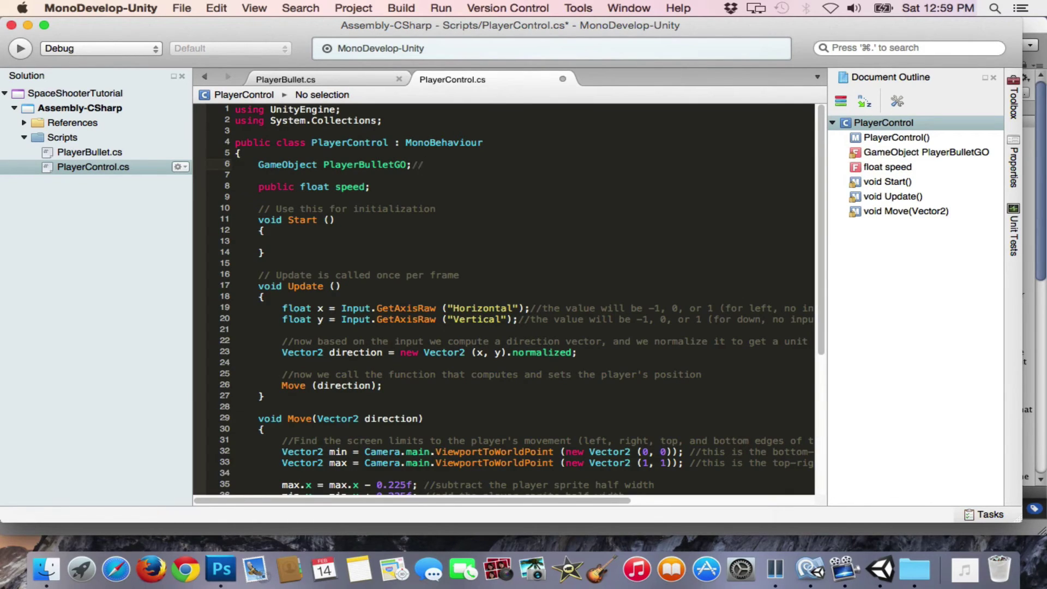
text(this is our player's bulle)
text(t prefab)
key(Return)
Step: Make the prefab field public and add public bulletPosition01 and bulletPosition02 GameObject fields
text(publi)
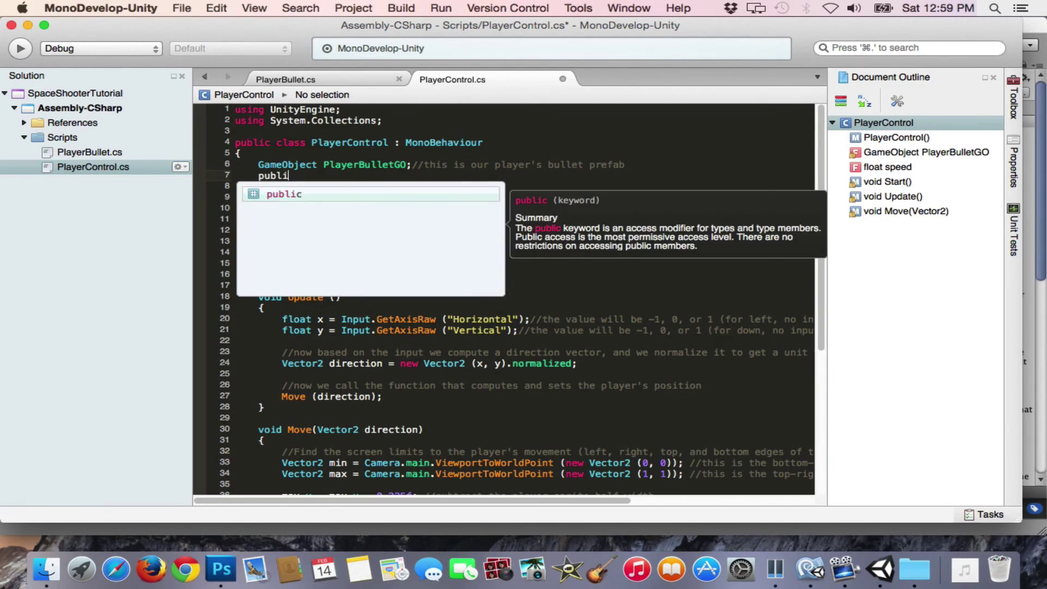
key(BackSpace)
key(BackSpace)
key(BackSpace)
click(258, 164)
text(public)
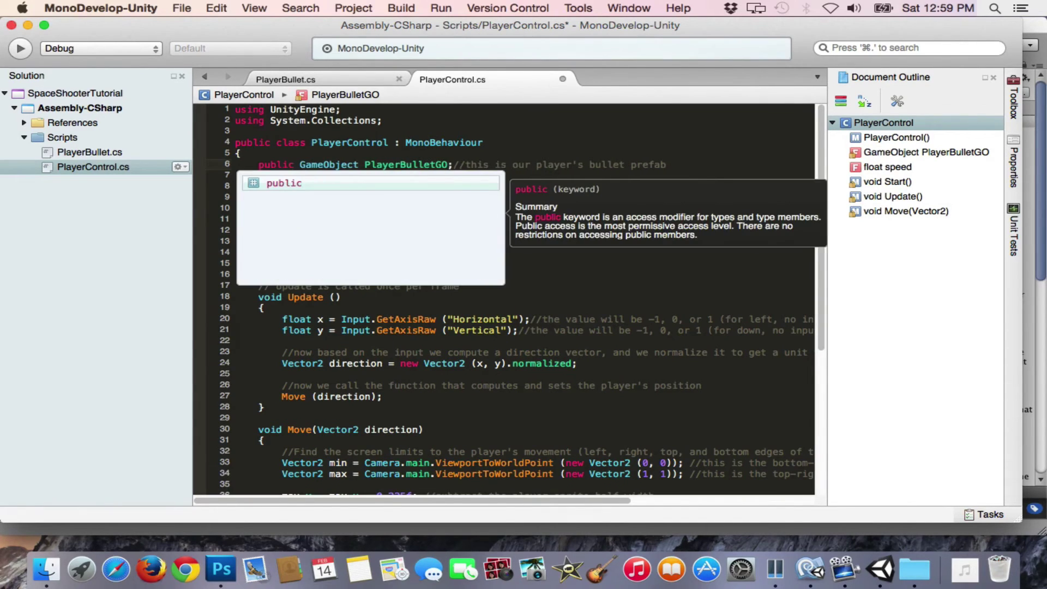
click(259, 175)
text(public )
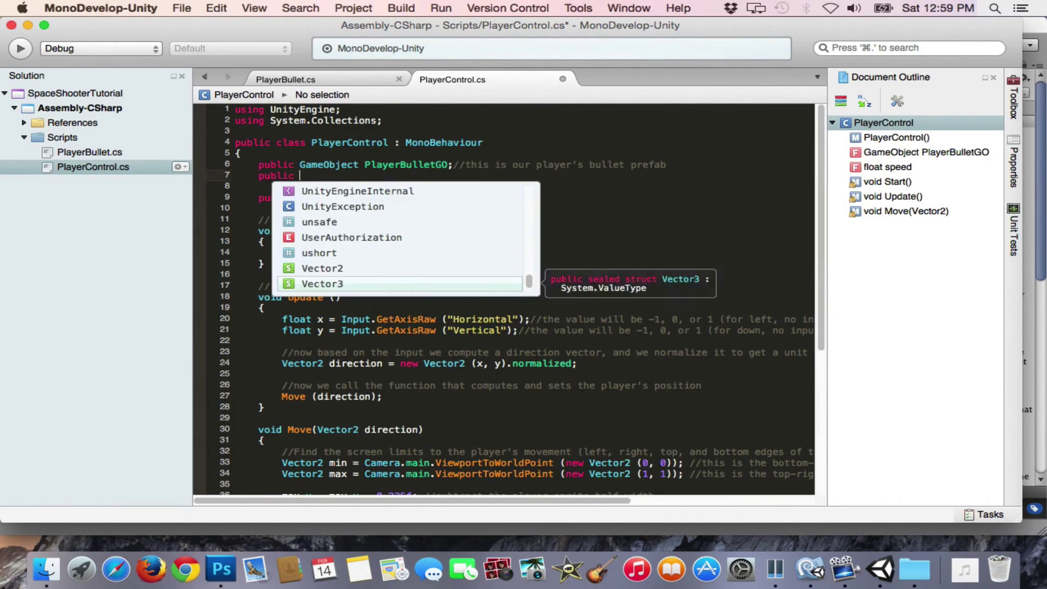
text(GameObject bulletPosi)
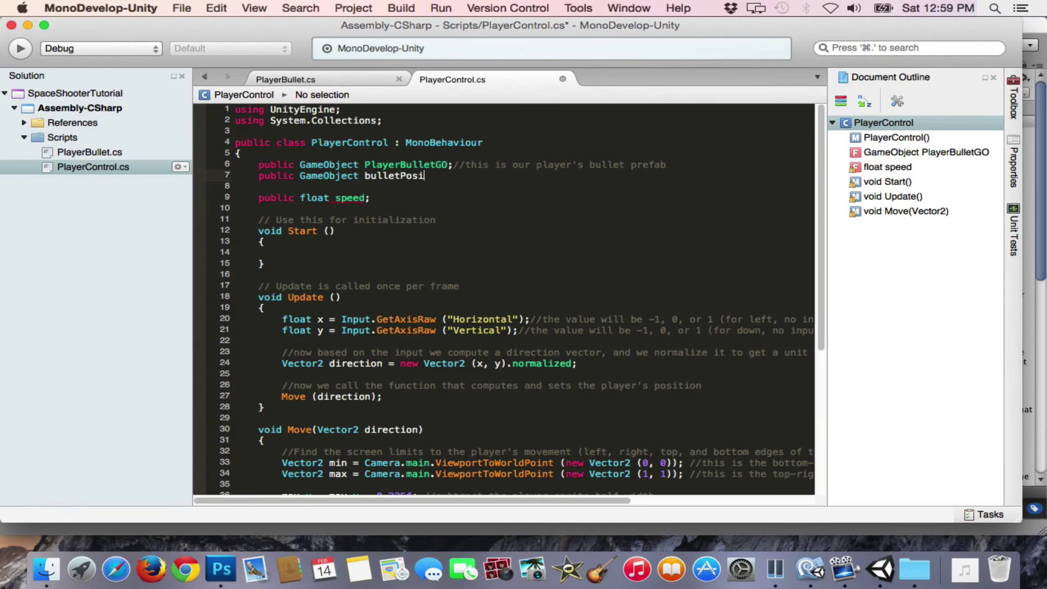
text(tion01;)
key(Return)
text(public )
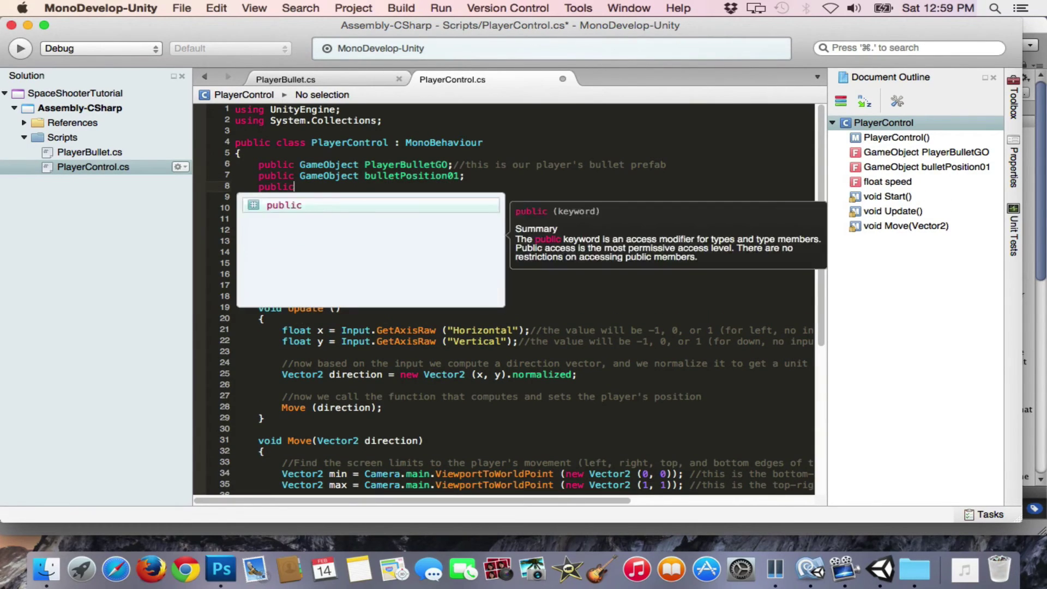
text(GameObject bulletPosition02)
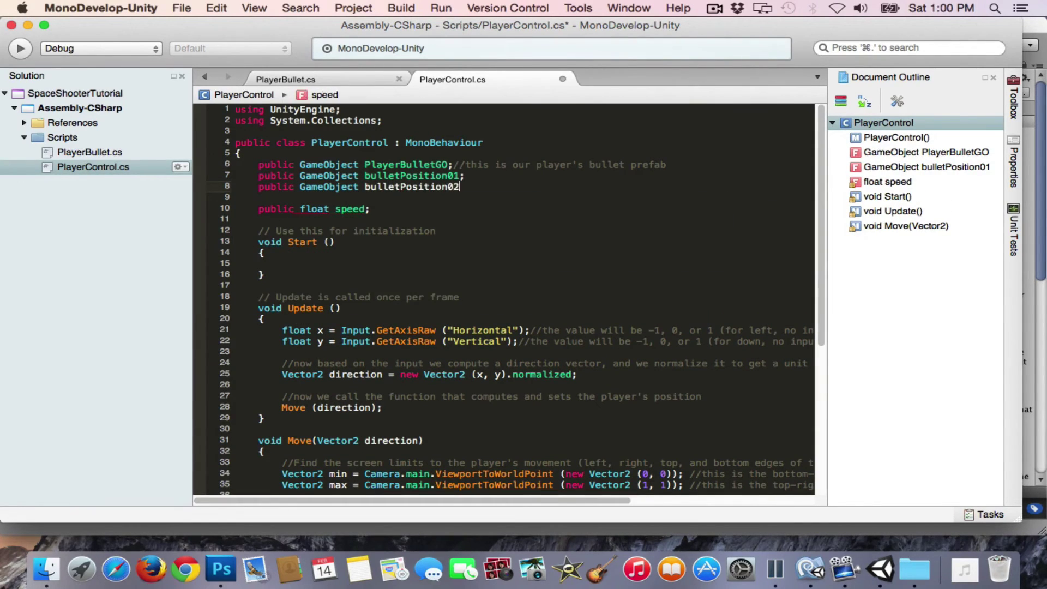
text(;)
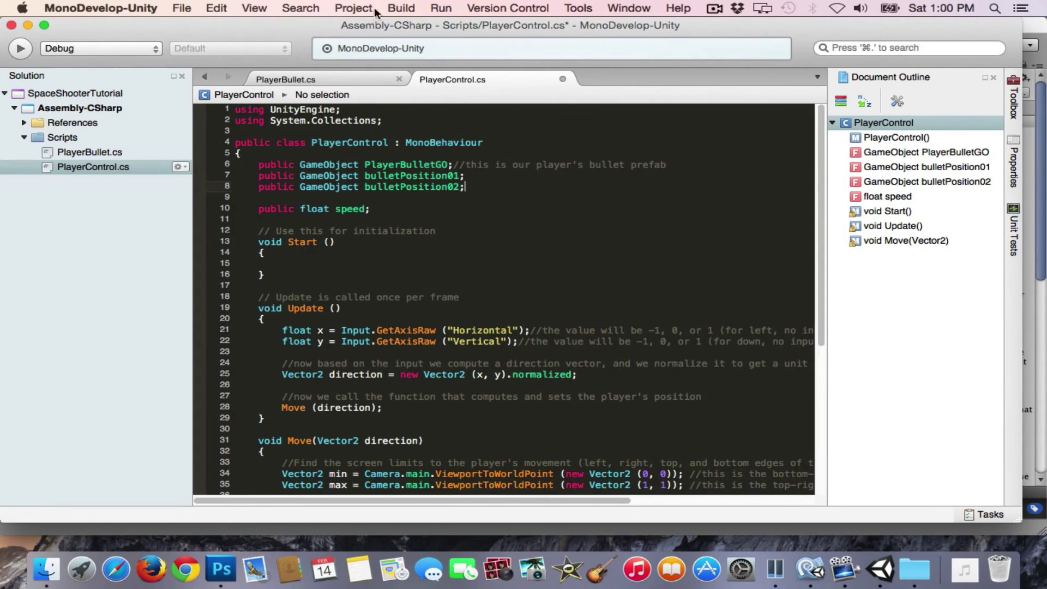
Step: Build All to compile the script, then select PlayerGO back in Unity
click(401, 8)
click(404, 26)
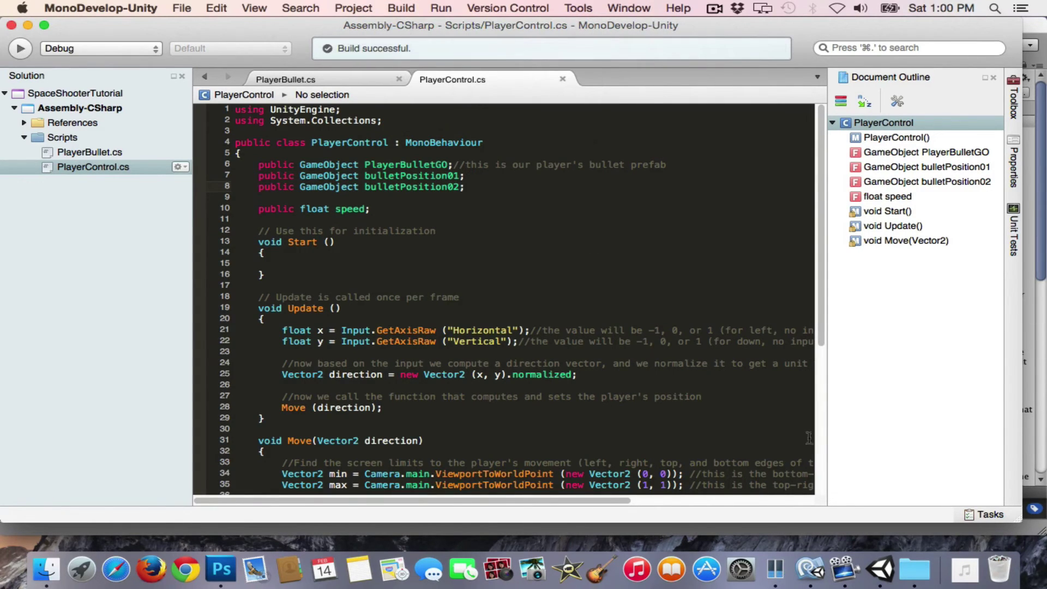
click(880, 568)
click(50, 102)
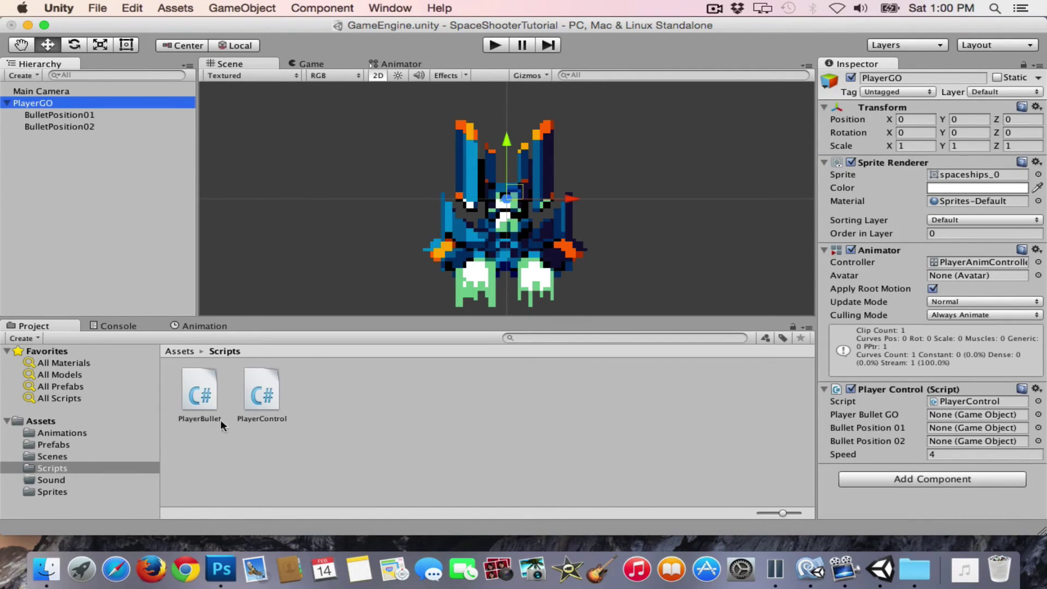
Step: Assign the PlayerBullet prefab, BulletPosition01 and BulletPosition02 to Player Control's slots
click(54, 445)
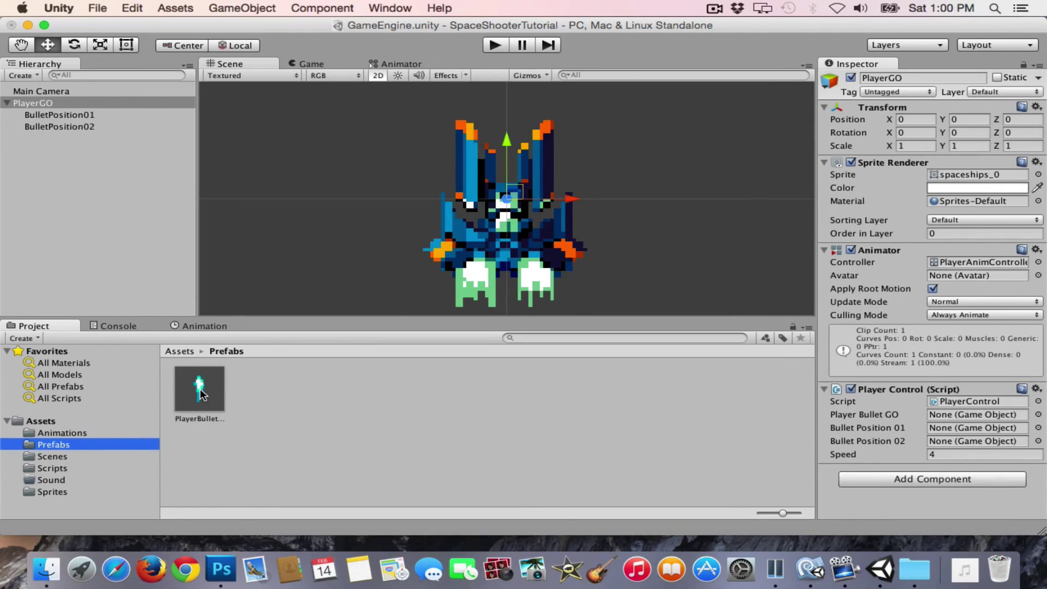
drag(201, 394, 949, 419)
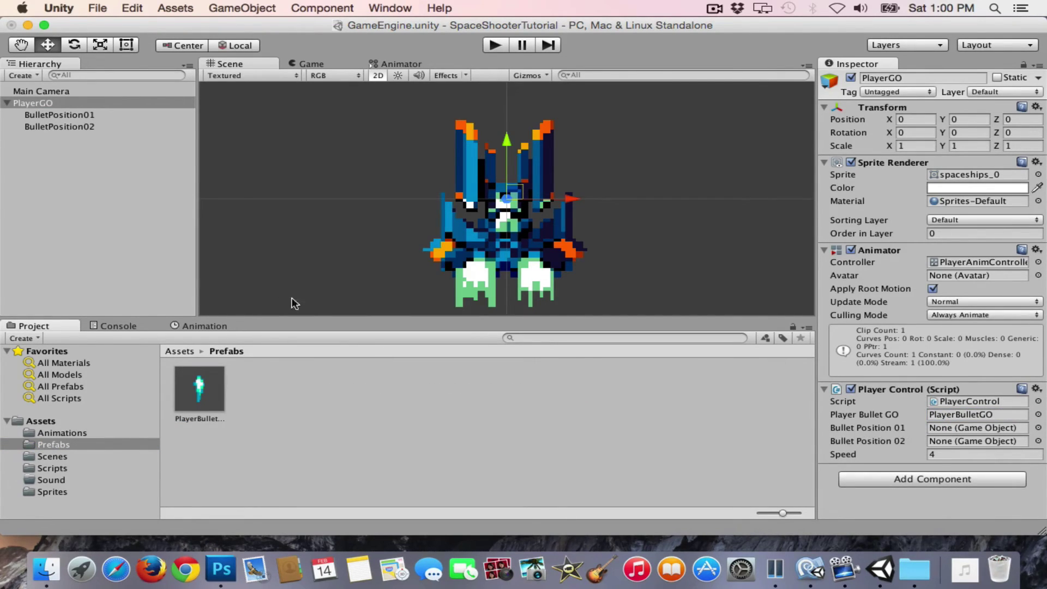
drag(68, 115, 959, 428)
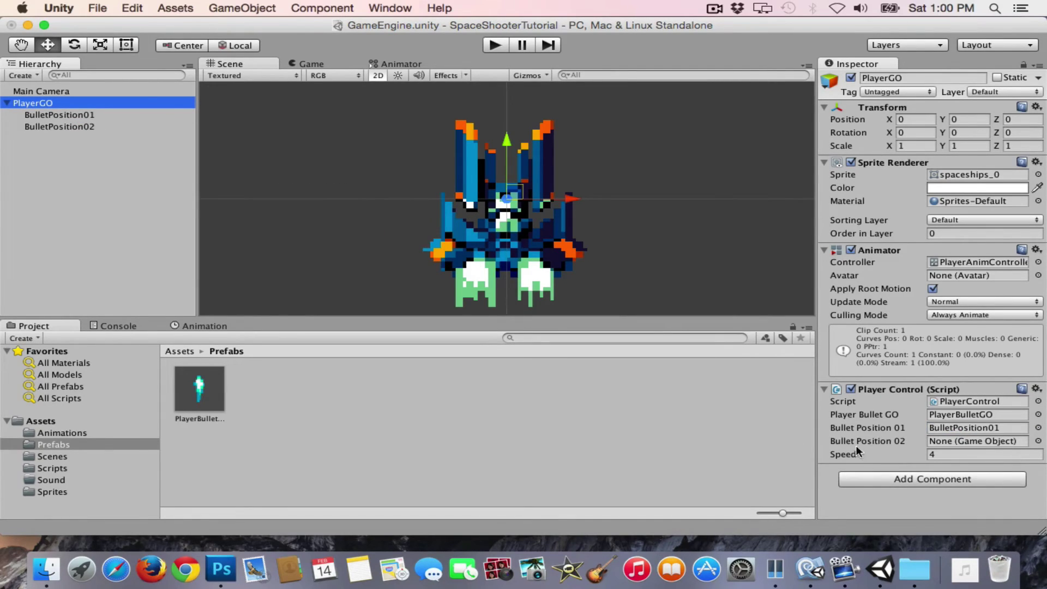
drag(68, 127, 952, 442)
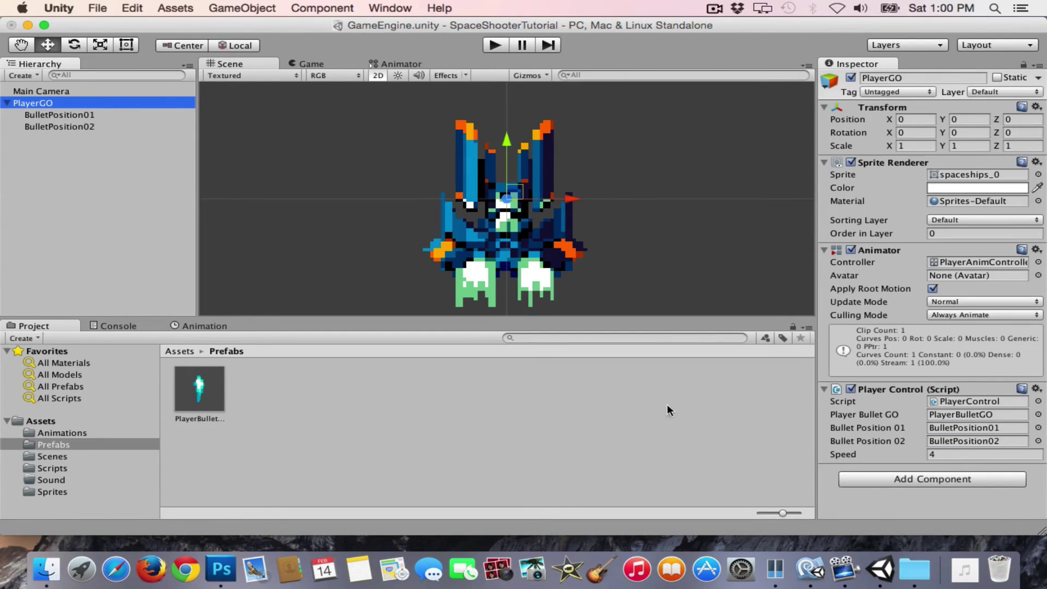
Step: Save the current scene
click(100, 8)
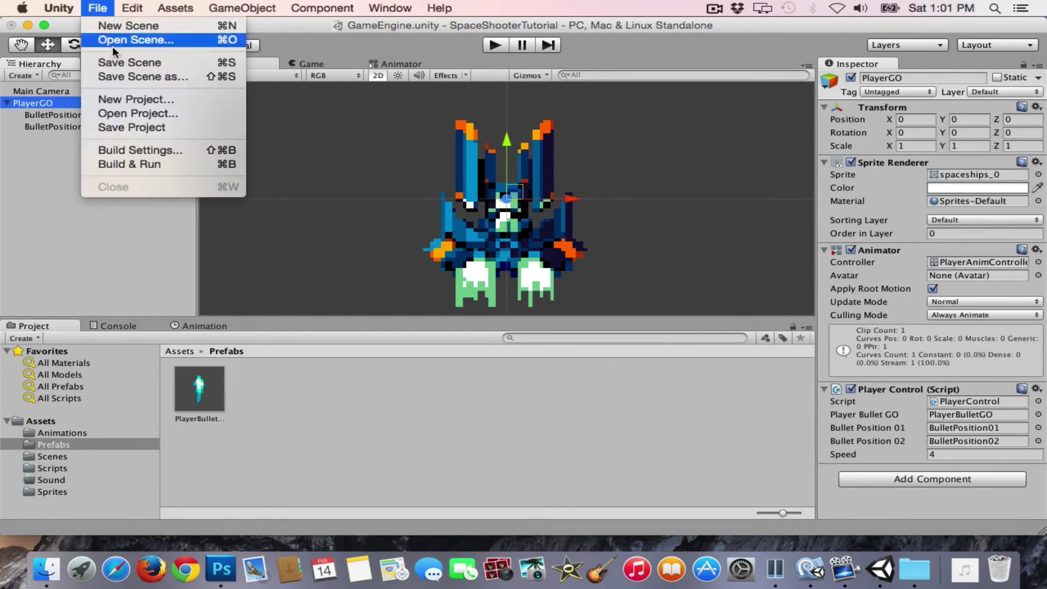
click(117, 62)
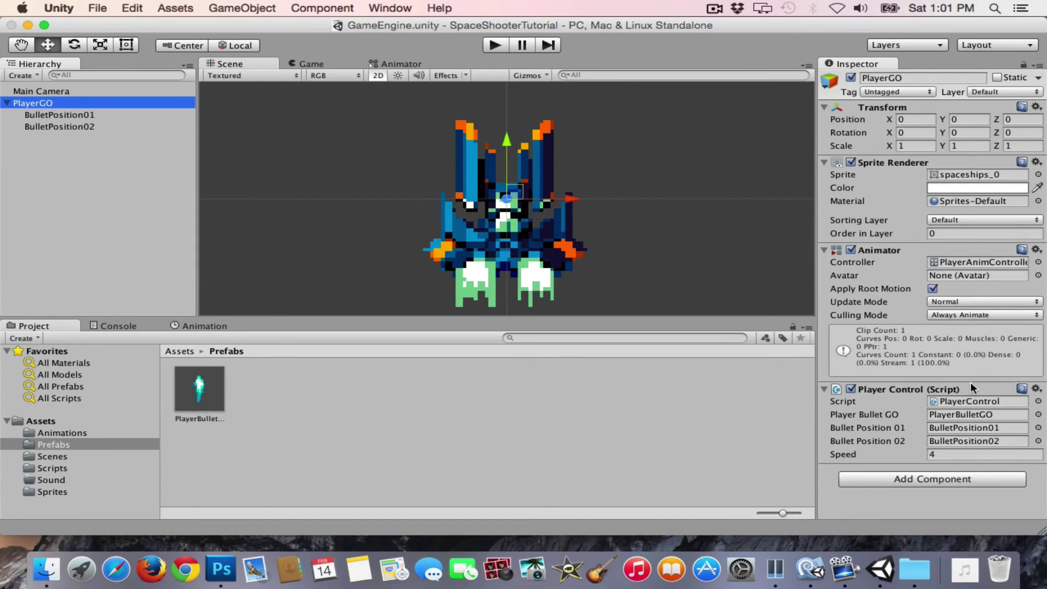
click(980, 401)
Step: In PlayerControl's Update, add a comment and an if(Input.GetKeyDown("space")) block
double_click(270, 394)
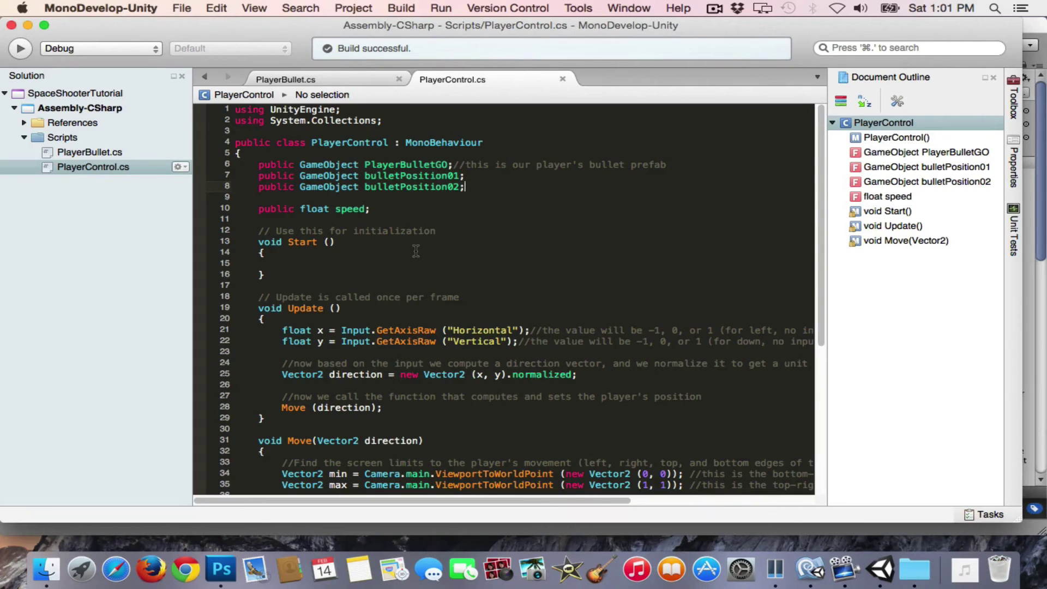
scroll(418, 260, down, 3)
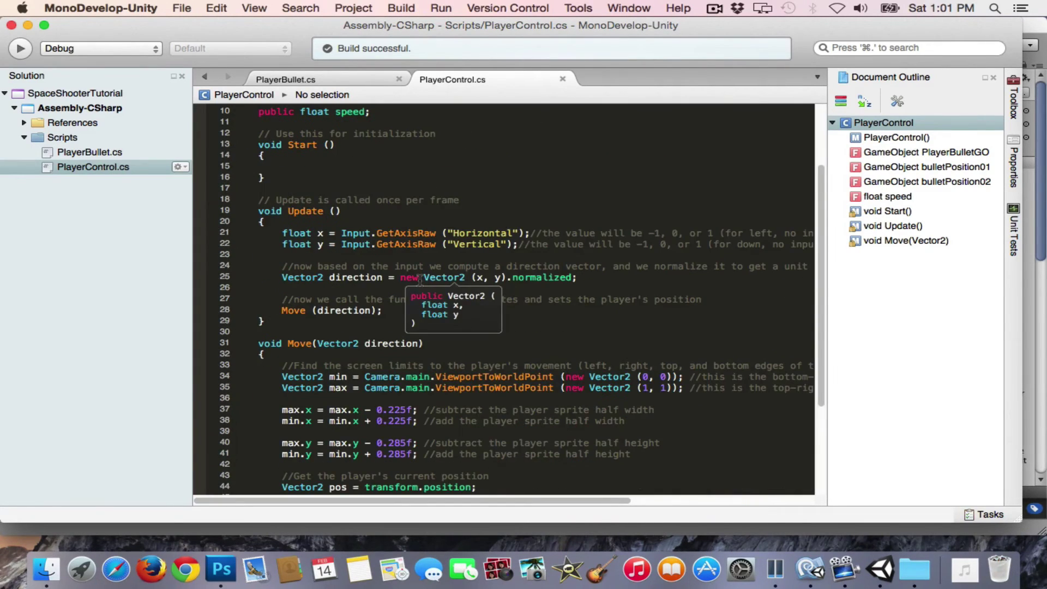
click(365, 218)
key(Return)
key(Return)
key(Up)
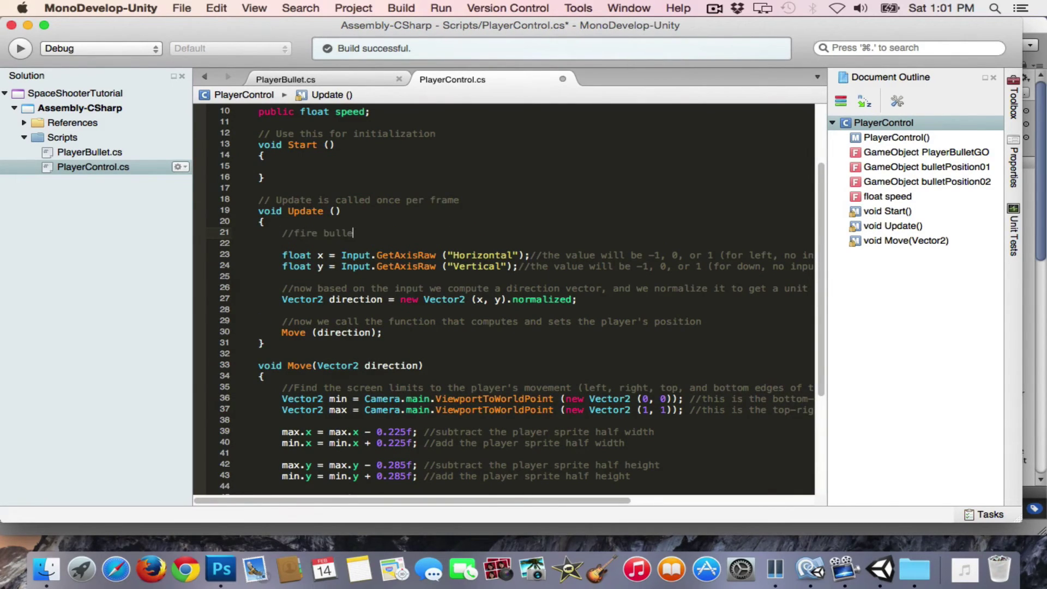
text(ts when the spacebar is pressed)
key(Return)
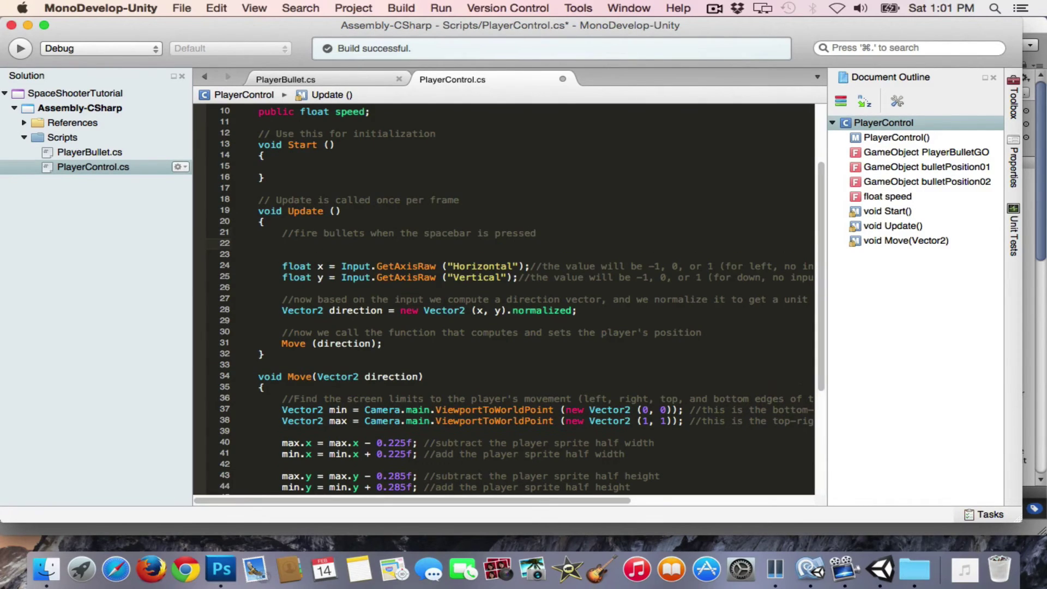
text(if(Input.Ge)
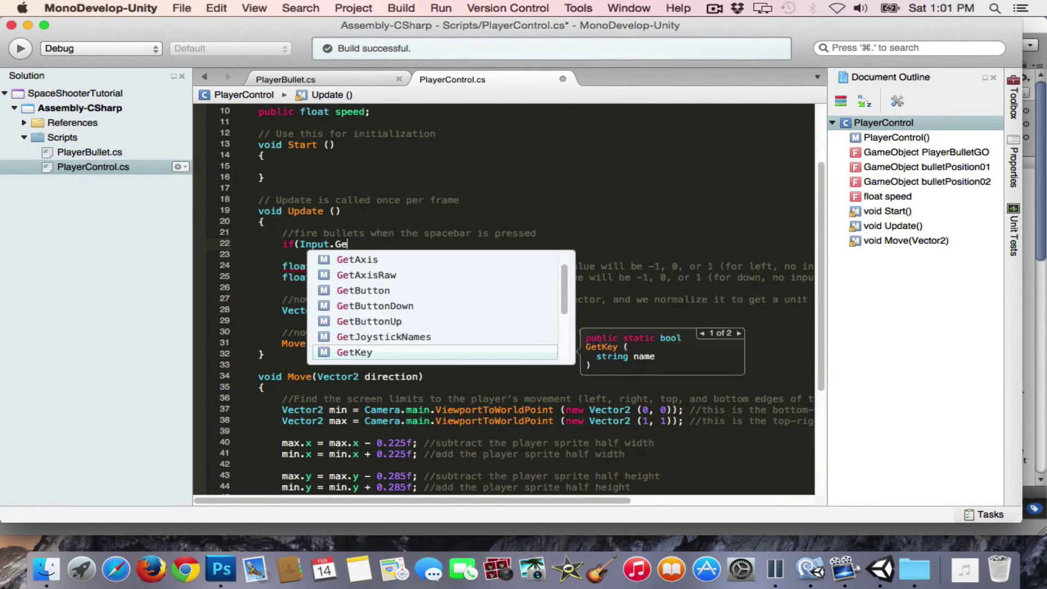
text(tKeyDown("spac)
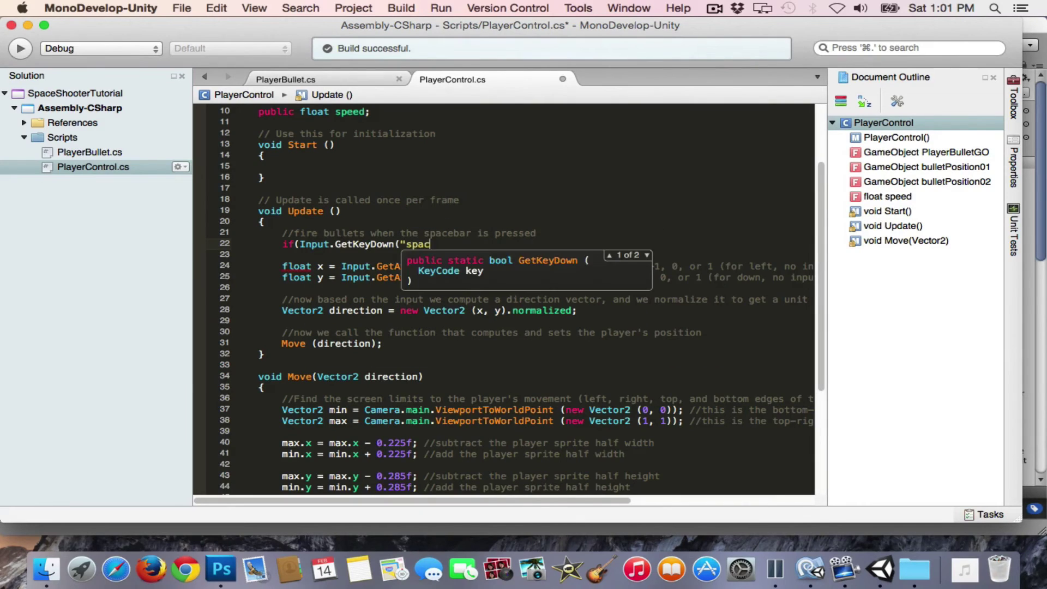
text(e")))
key(Return)
text({)
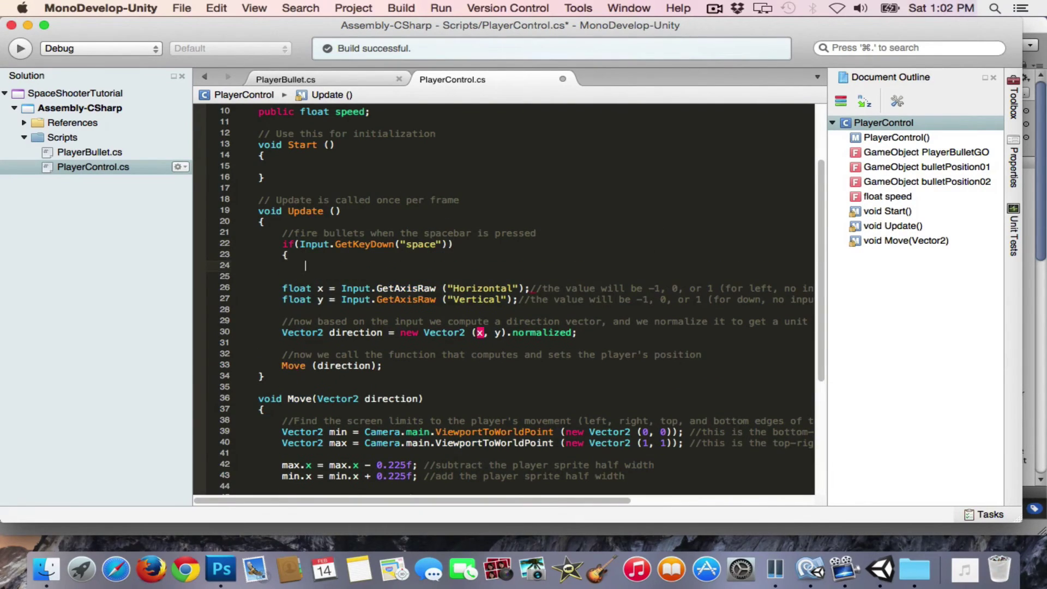
key(Return)
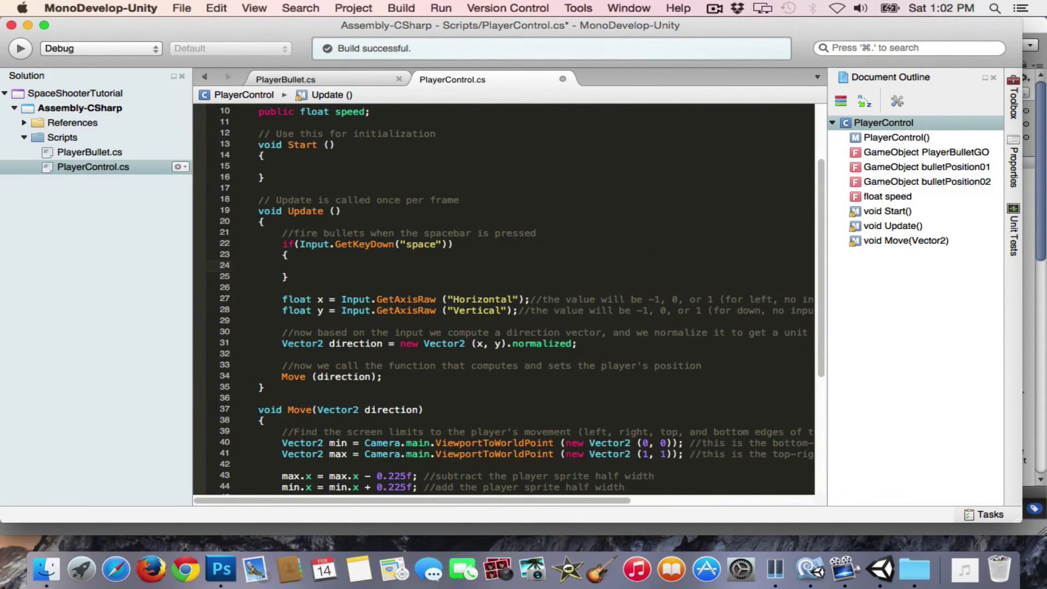
Step: Inside the block, instantiate bullet01 as a GameObject from PlayerBulletGO, with a comment
text(I//instantiate )
text(the dirst bullet)
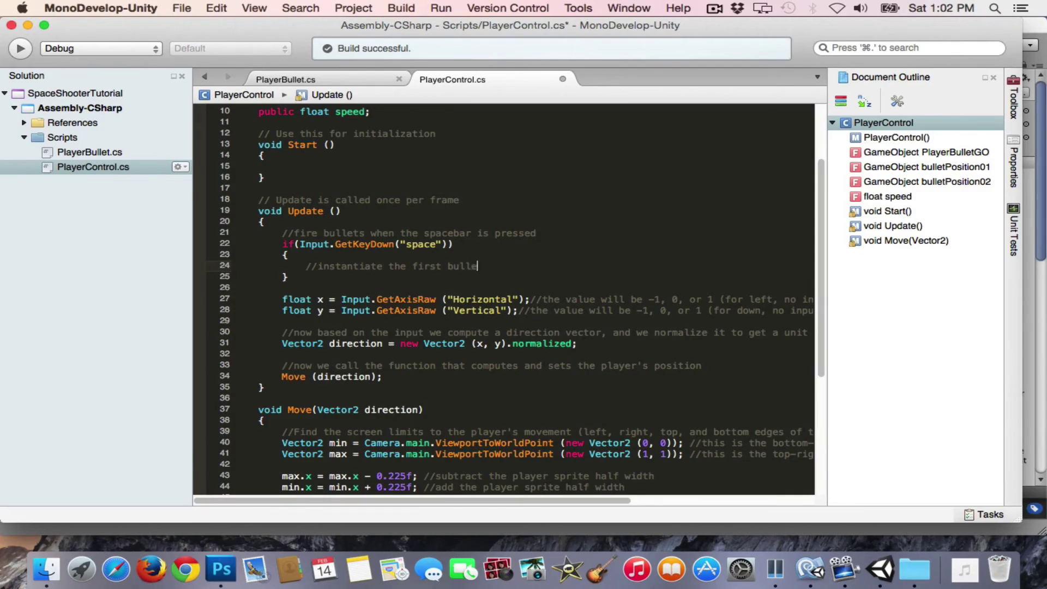
key(Return)
text(Game)
key(Return)
text(bul)
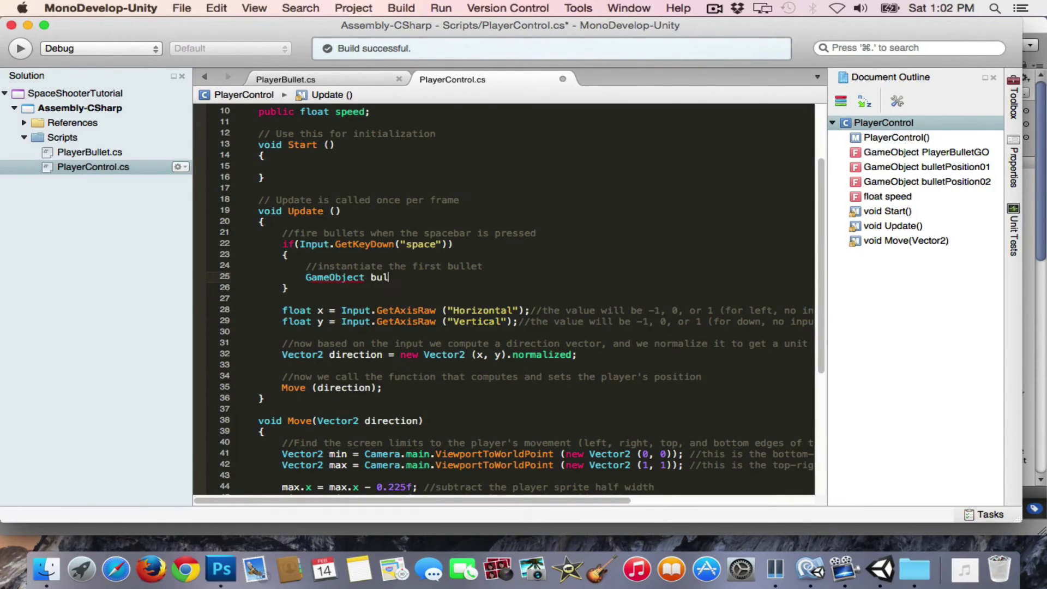
text(let01 = (Game)
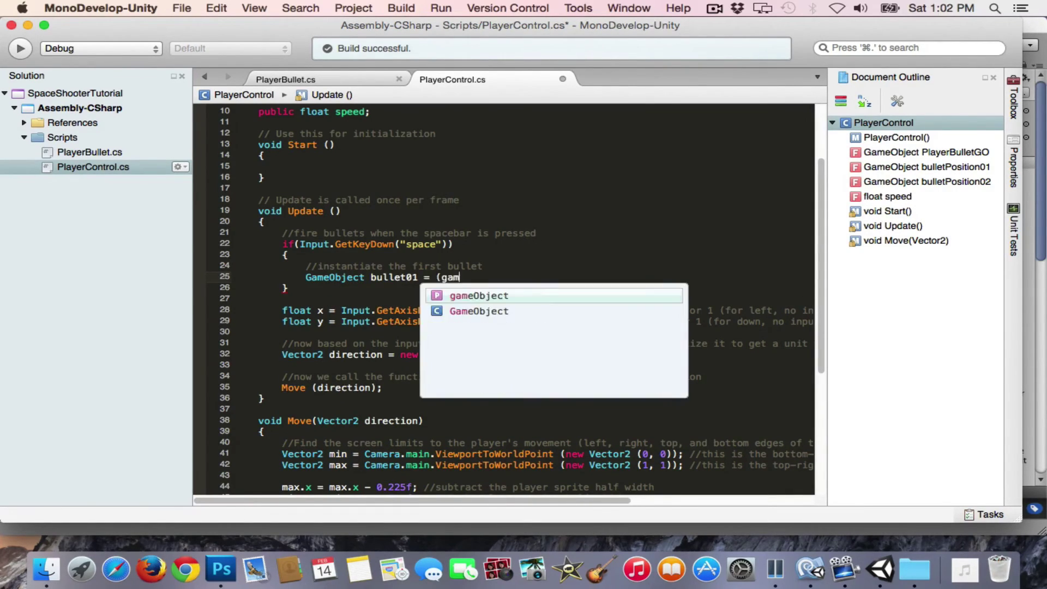
key(Return)
text()Instanti)
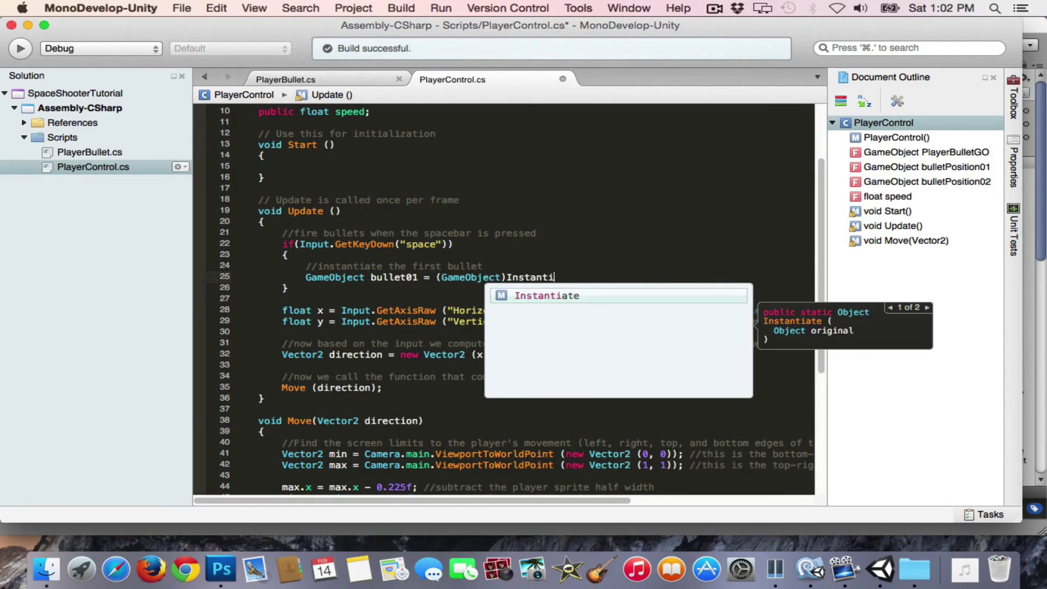
text(ate ()
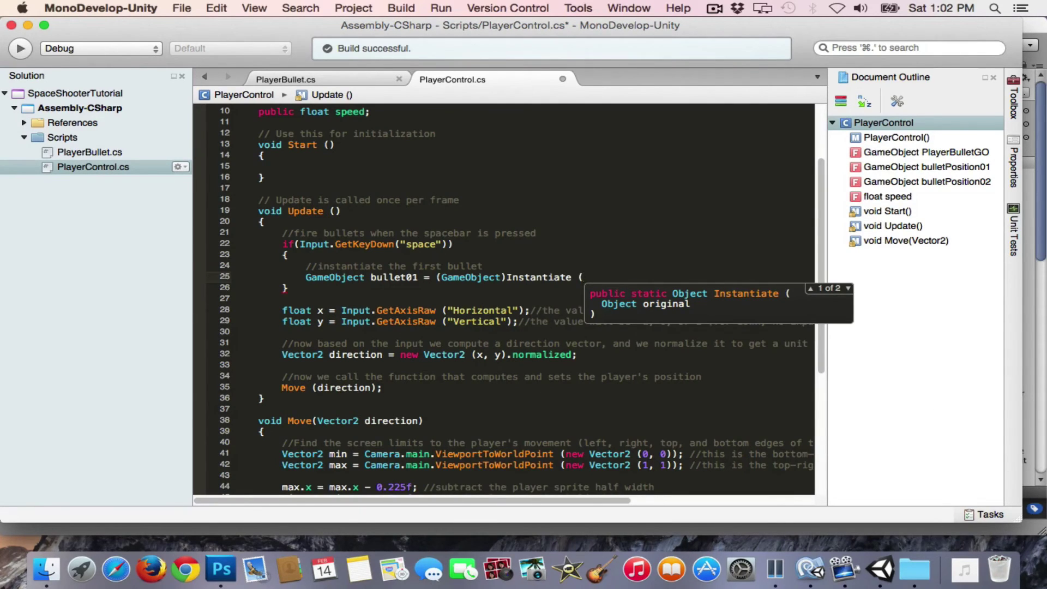
text(Pl)
scroll(633, 338, up, 2)
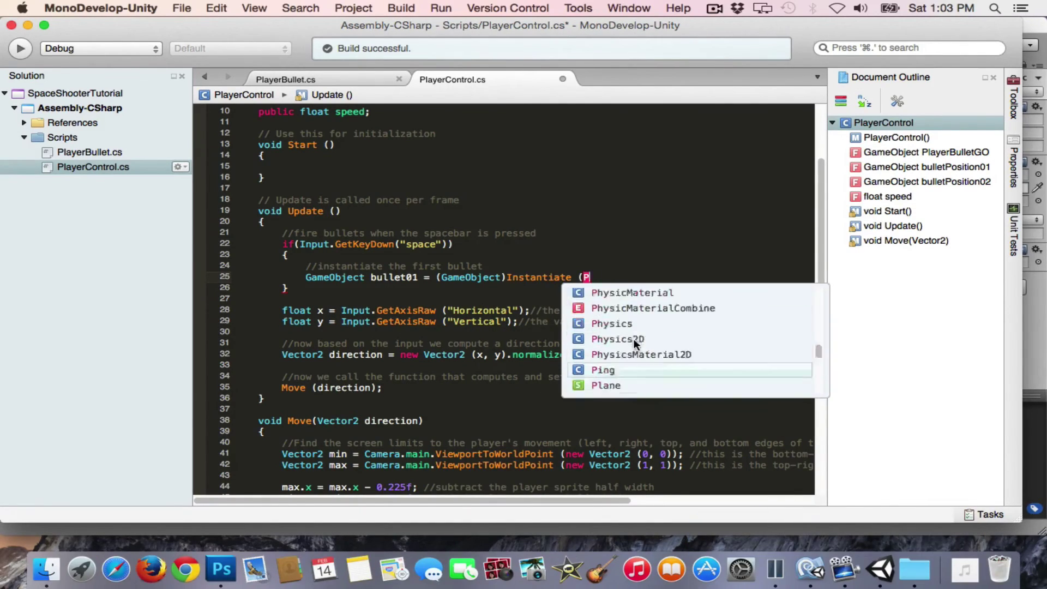
key(BackSpace)
scroll(633, 338, up, 3)
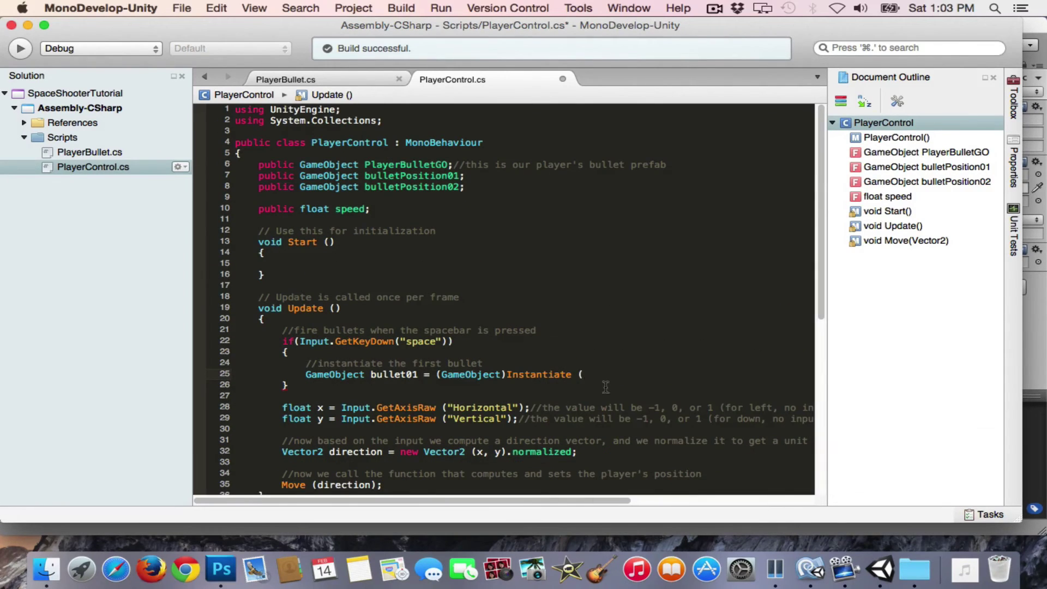
text(PlayerBu)
key(Return)
text())
text(;)
key(Return)
Step: Set bullet01.transform.position to bulletPosition01.transform.position, with a comment
text(bull)
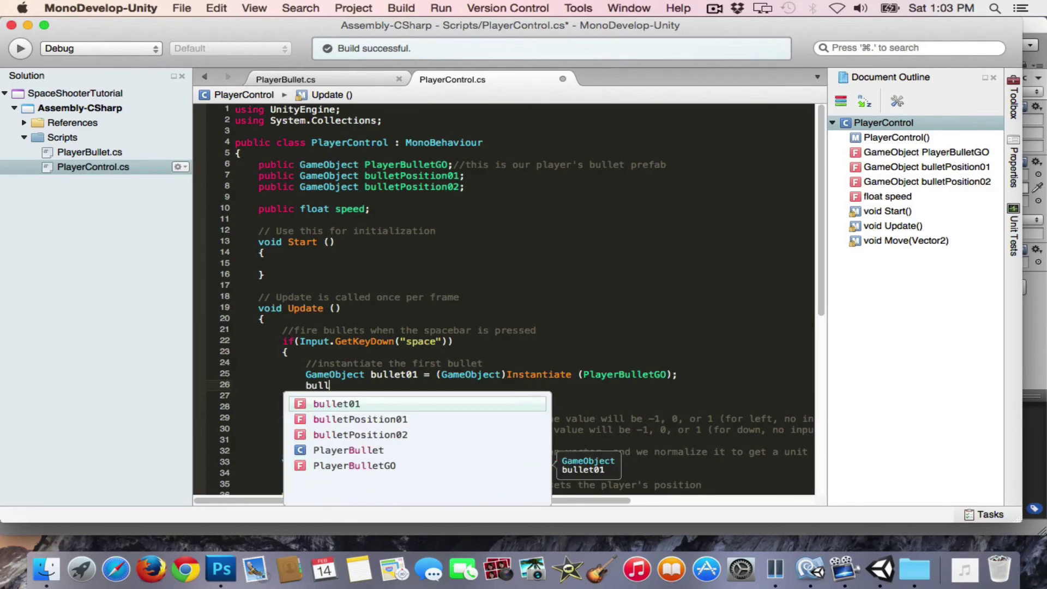
key(Return)
text(.tr)
key(Return)
text(.pos)
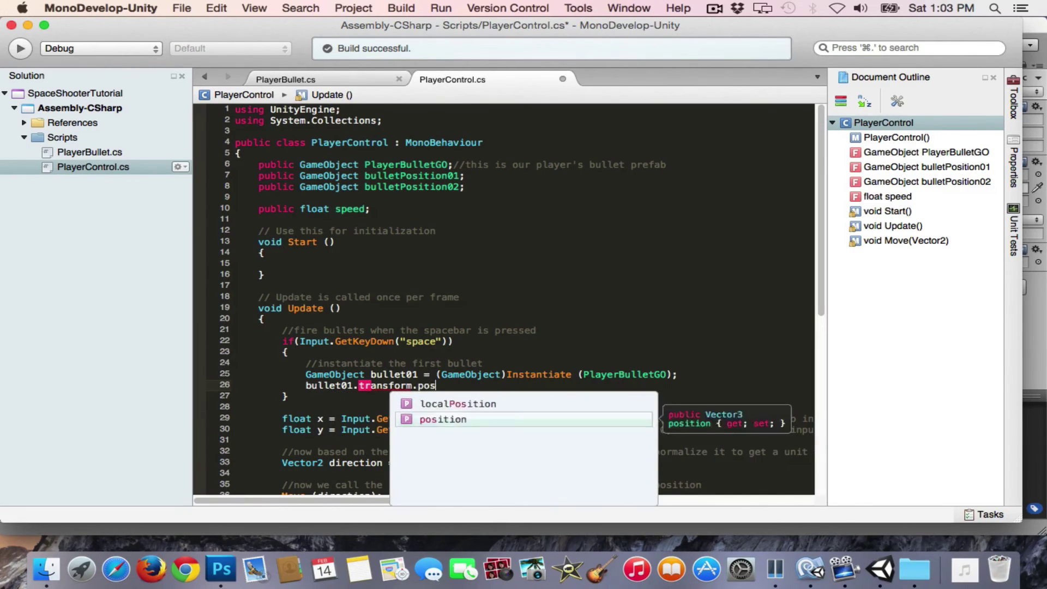
key(Return)
text(=)
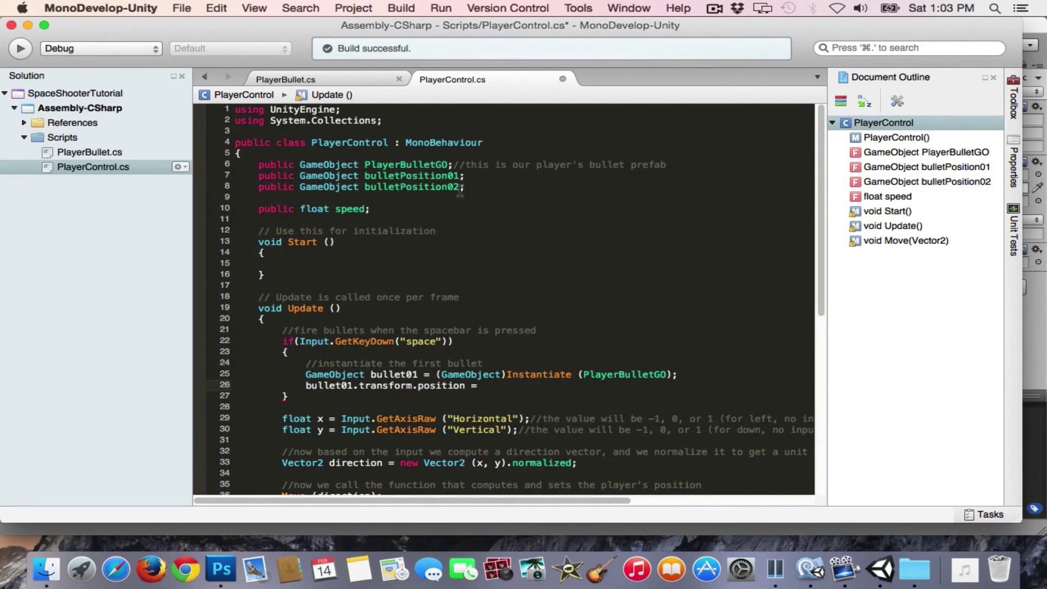
text( bullet)
key(Down)
key(Return)
text(.tra)
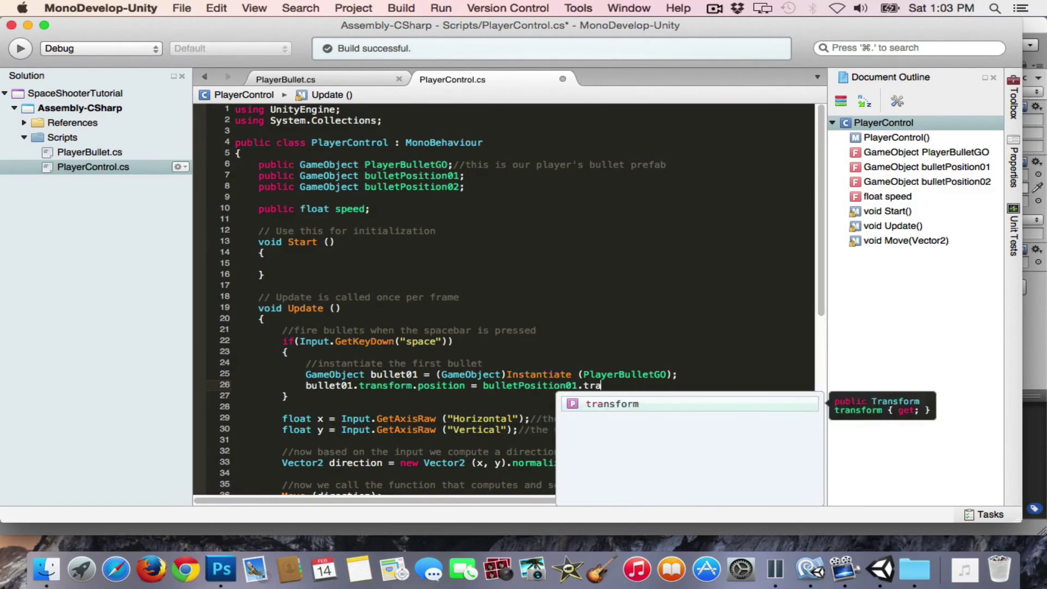
key(Return)
text(.pos)
key(Return)
text(;//)
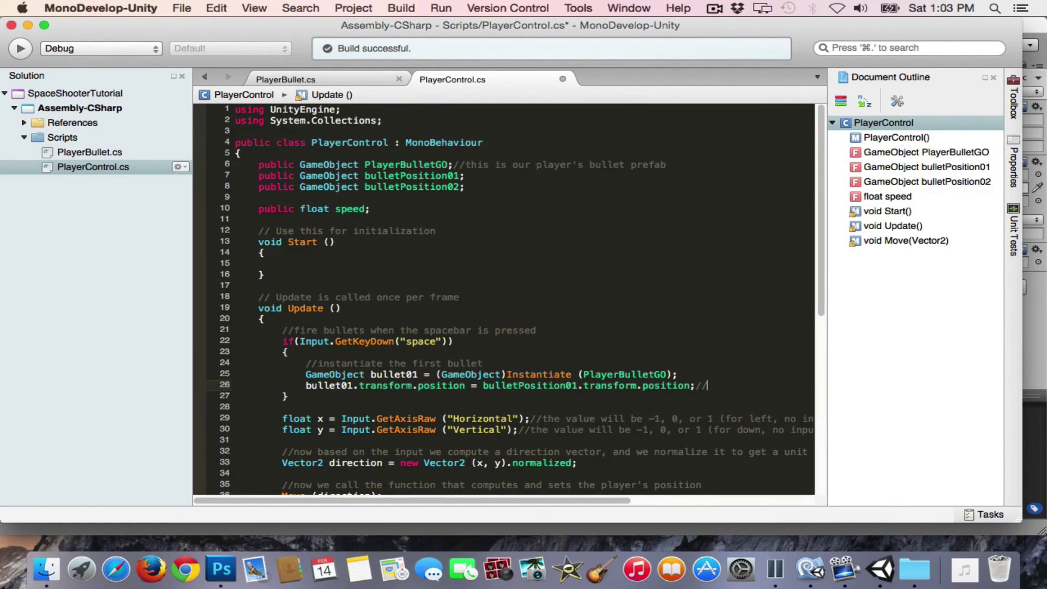
text(set the bullet pos)
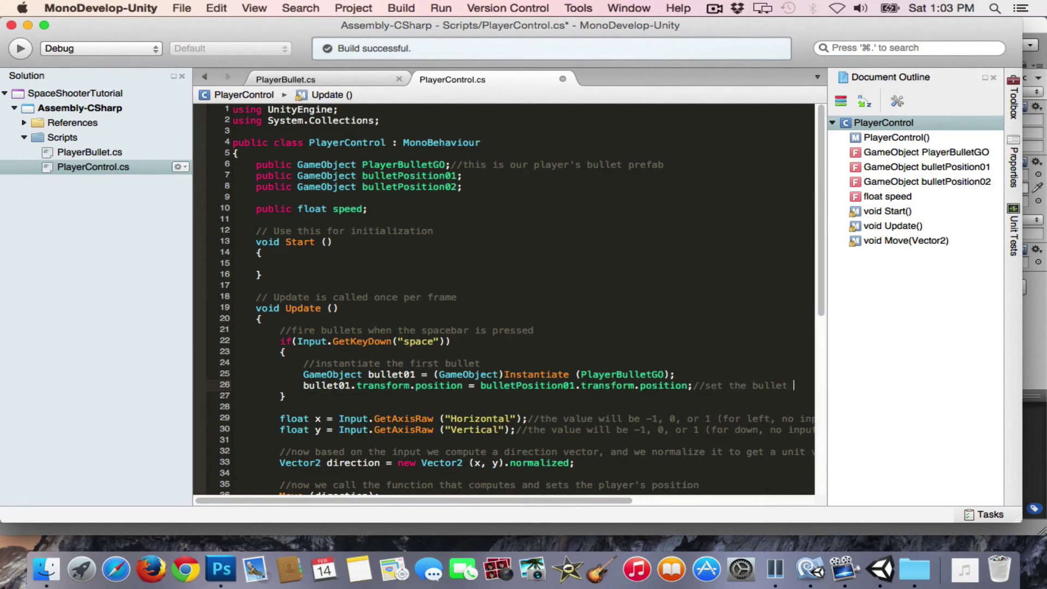
text(ini)
double_click(462, 76)
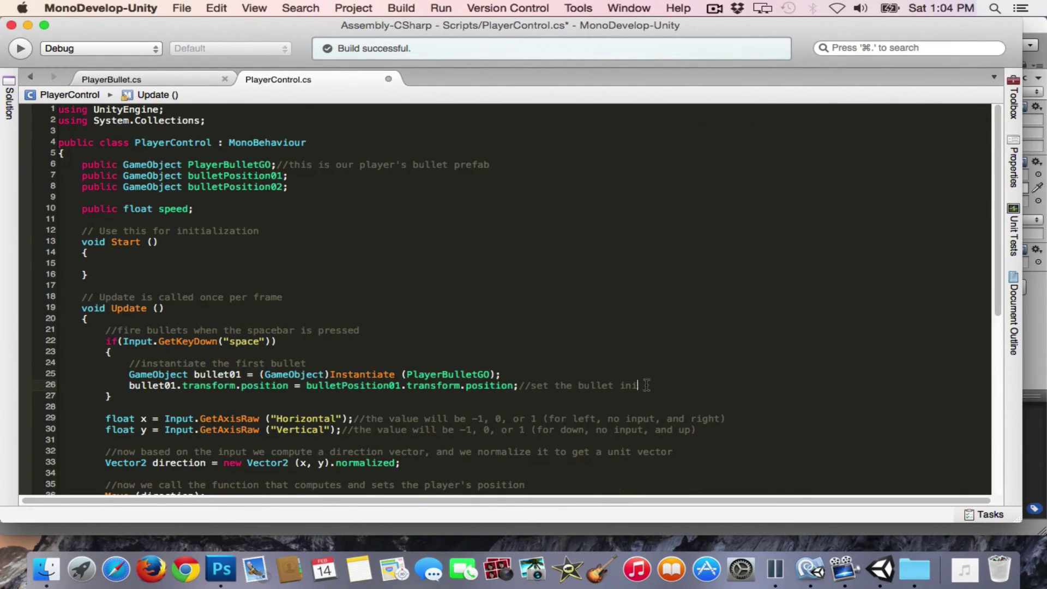
Step: Add a comment and instantiate bullet02 as a GameObject from PlayerBulletGO
text(tiall position)
key(Return)
key(Return)
text(//inst)
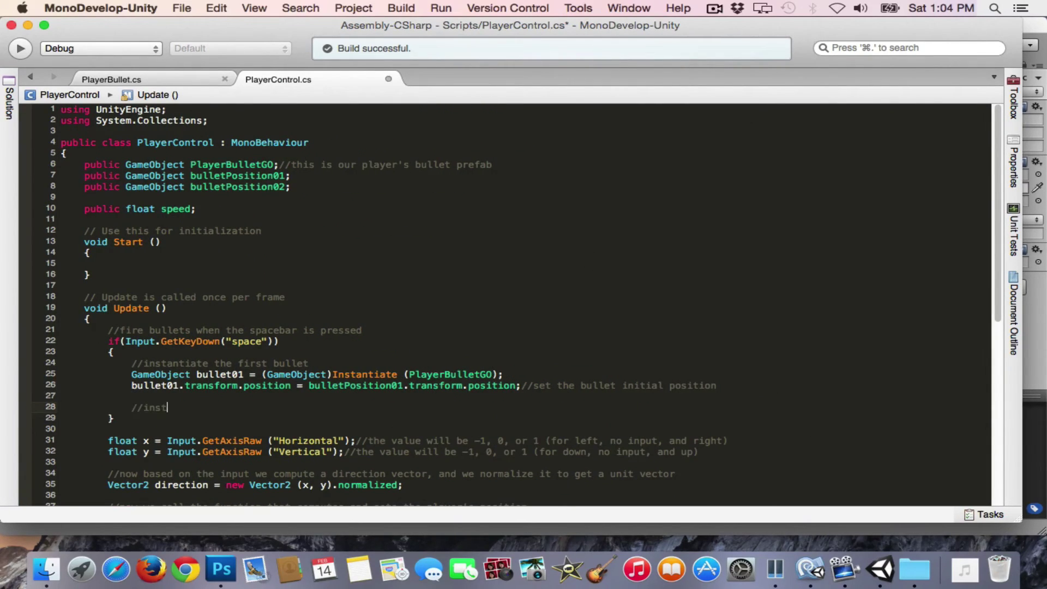
text(antiate the second bul)
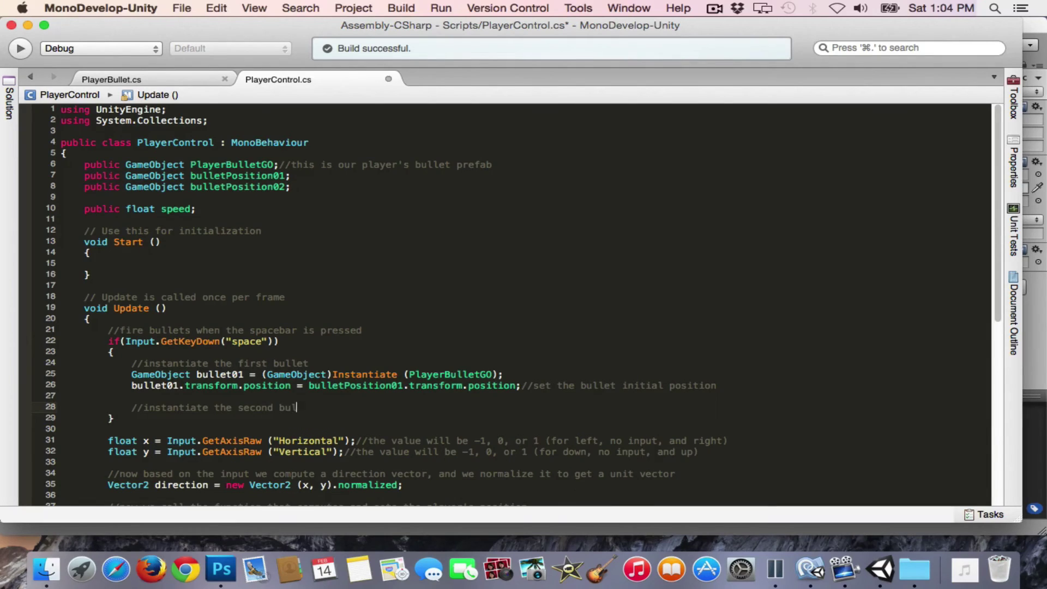
text(let)
key(Return)
text(GameObject bullet02 = ()
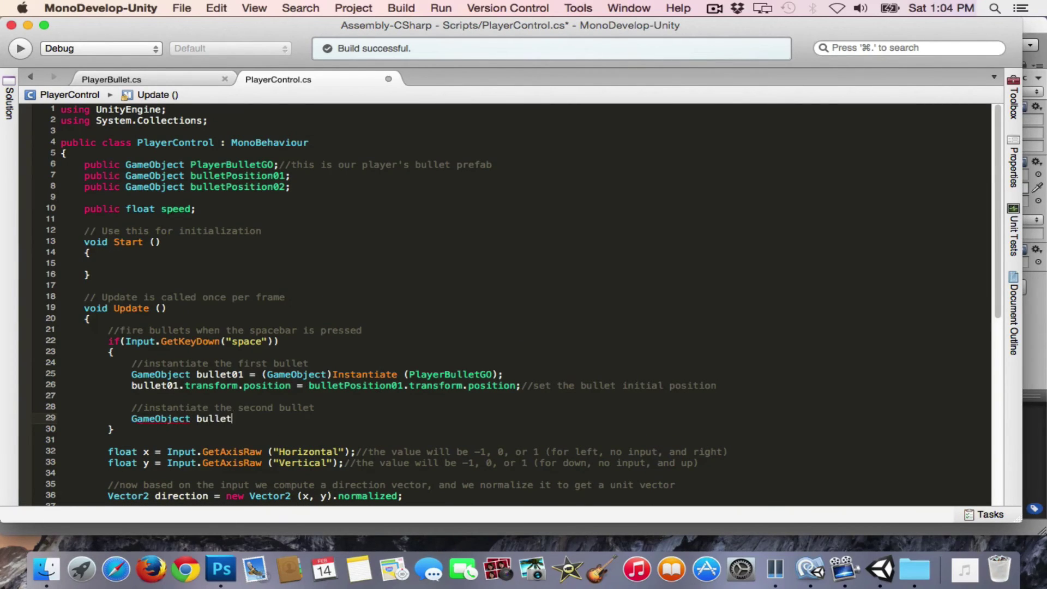
text(GameObject))
text(Instantiate (P)
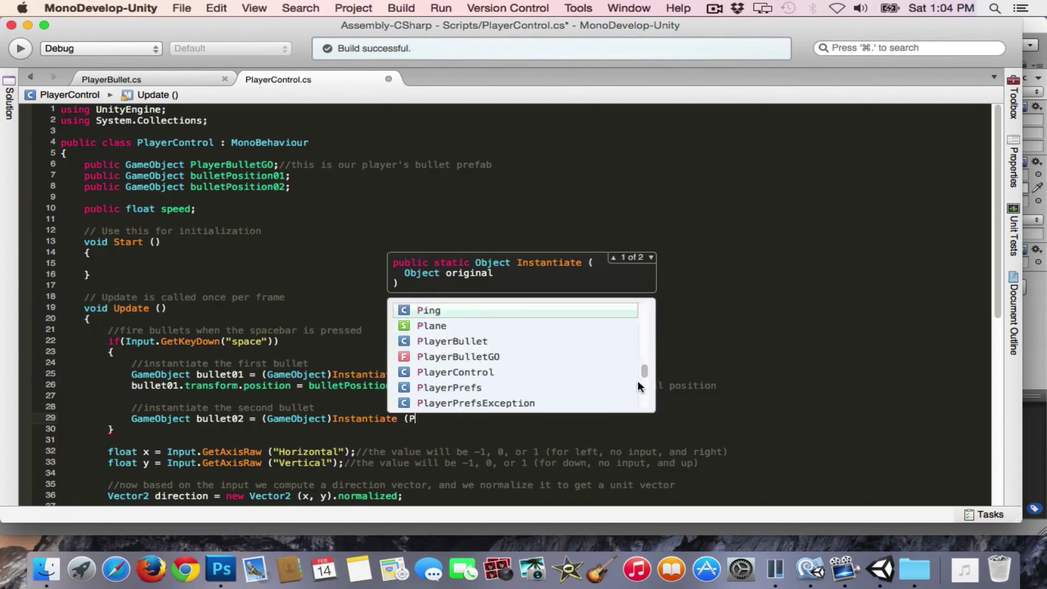
text(layerBulletGO);)
key(Return)
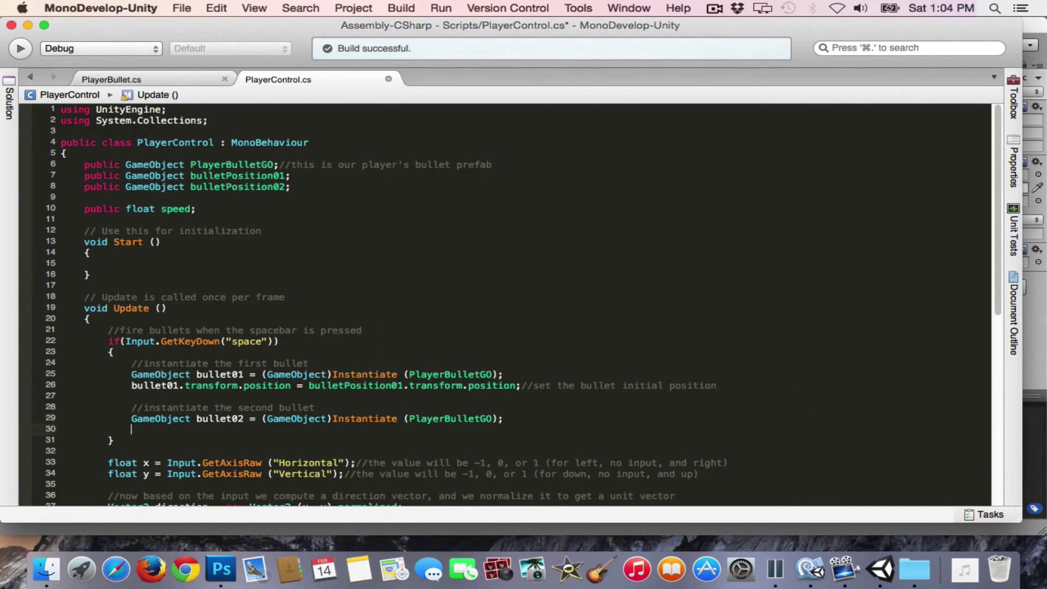
Step: Set bullet02.transform.position to bulletPosition02.transform.position with an initial-position comment
text(bullet02.tr)
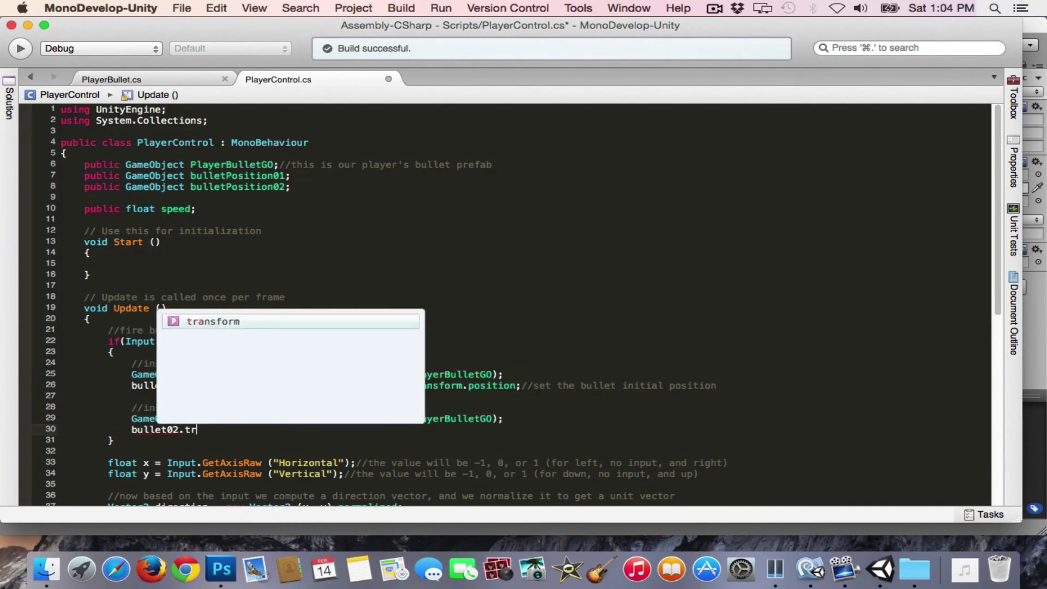
text(ansform.position = )
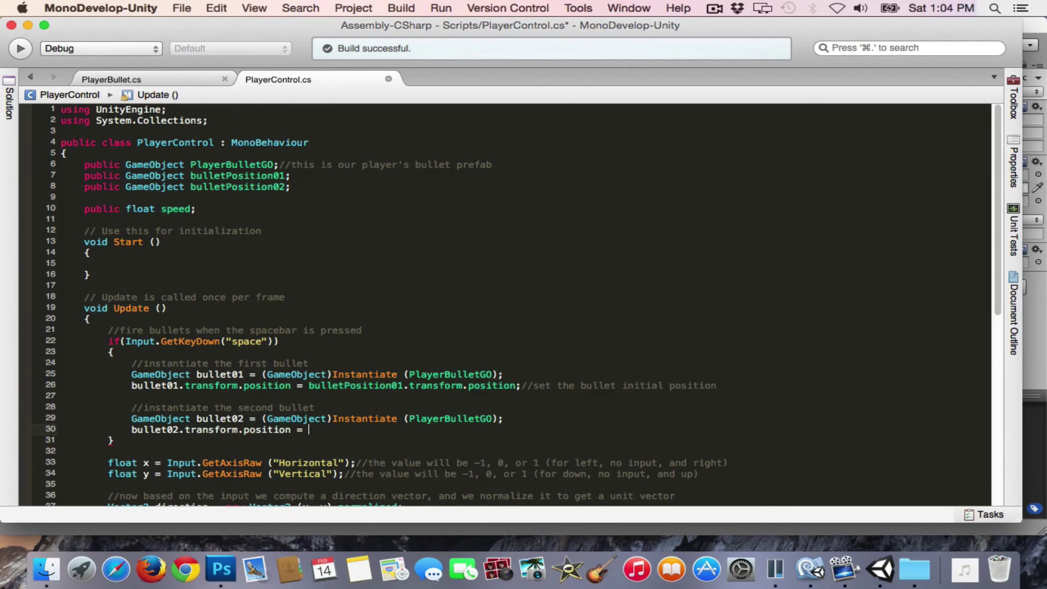
text(bullet)
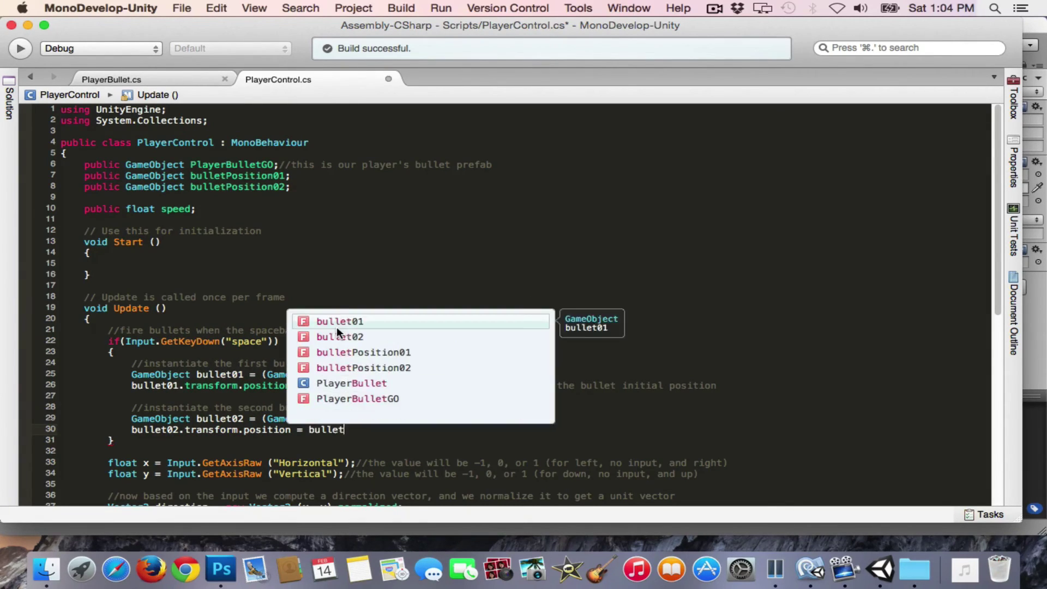
key(Down)
key(Down)
key(Down)
key(Return)
text(.tr)
key(Return)
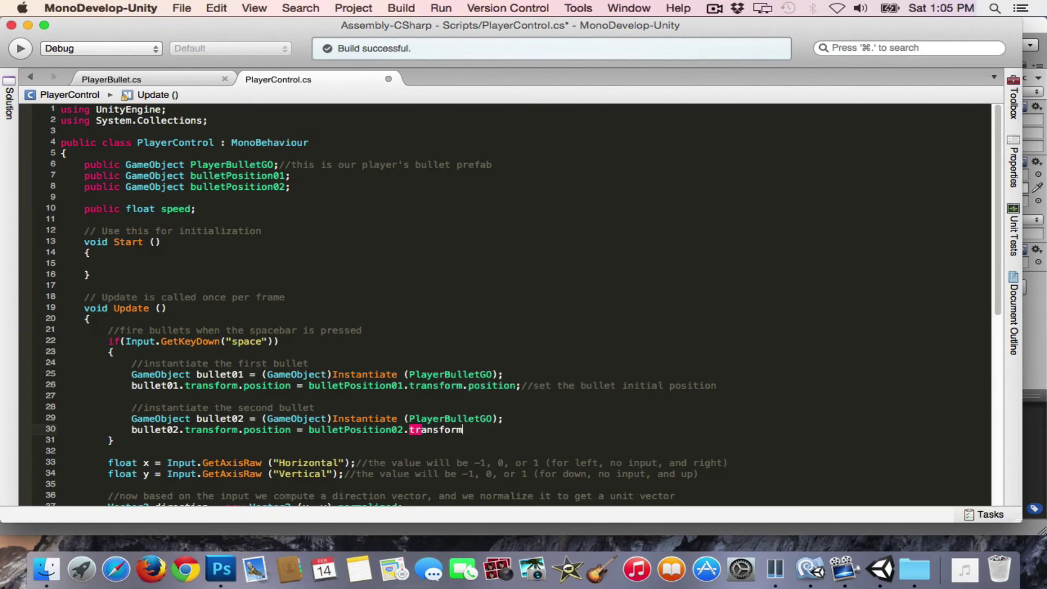
text(.position;//se)
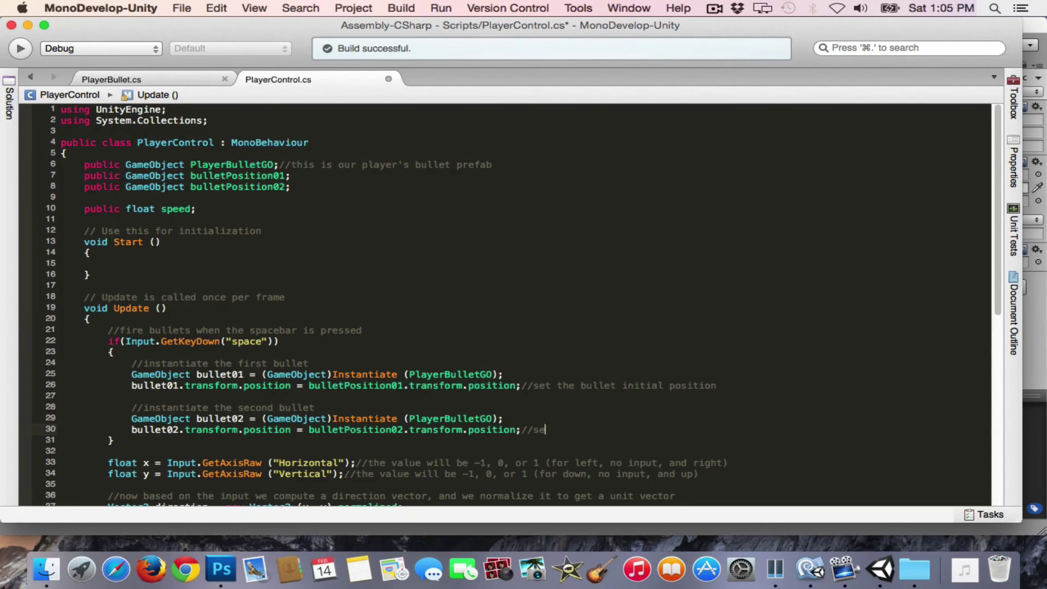
text(t the bullet initial position)
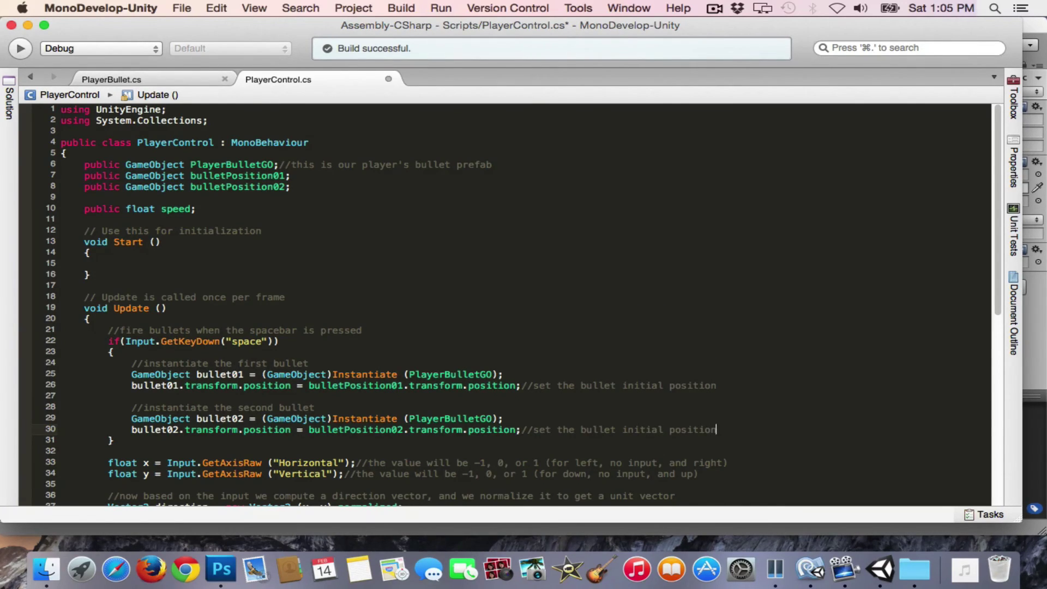
Step: Build All in MonoDevelop to compile the updated PlayerControl script
scroll(298, 308, down, 3)
click(392, 8)
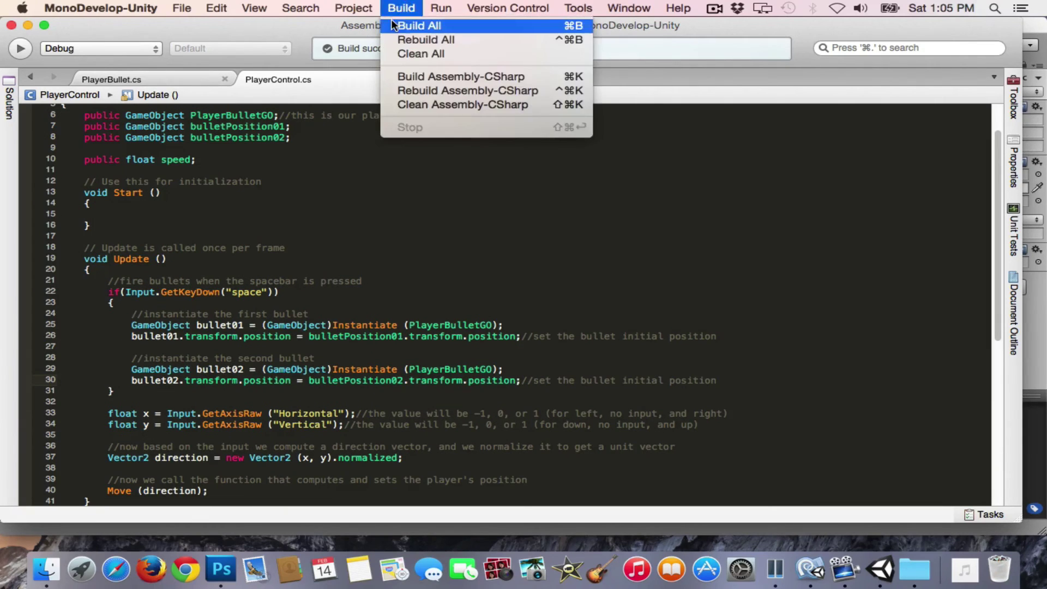
click(394, 24)
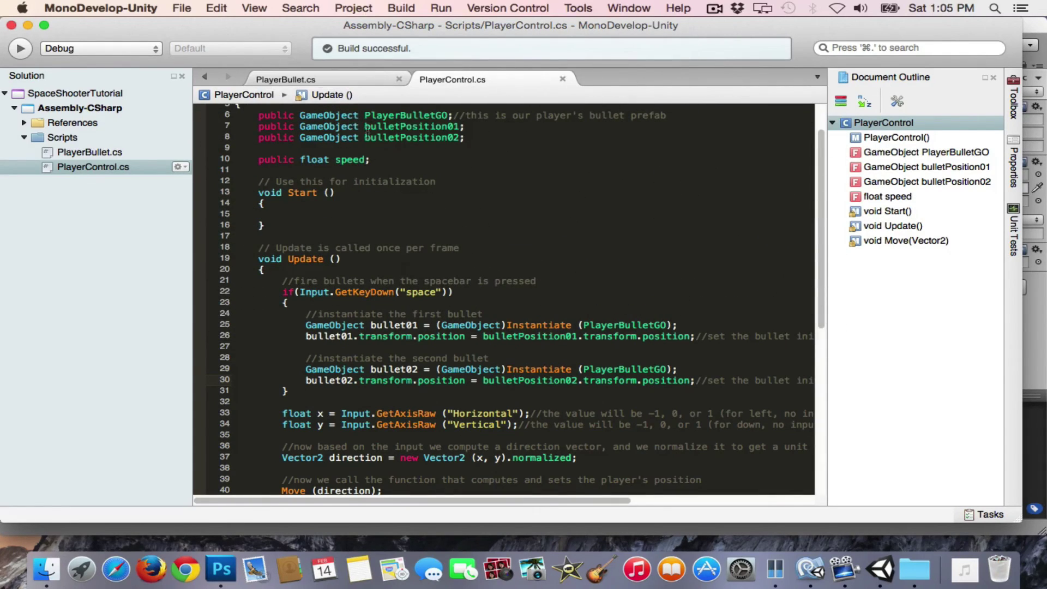
Step: Back in Unity, show the Game view and turn on Maximize on Play
click(886, 559)
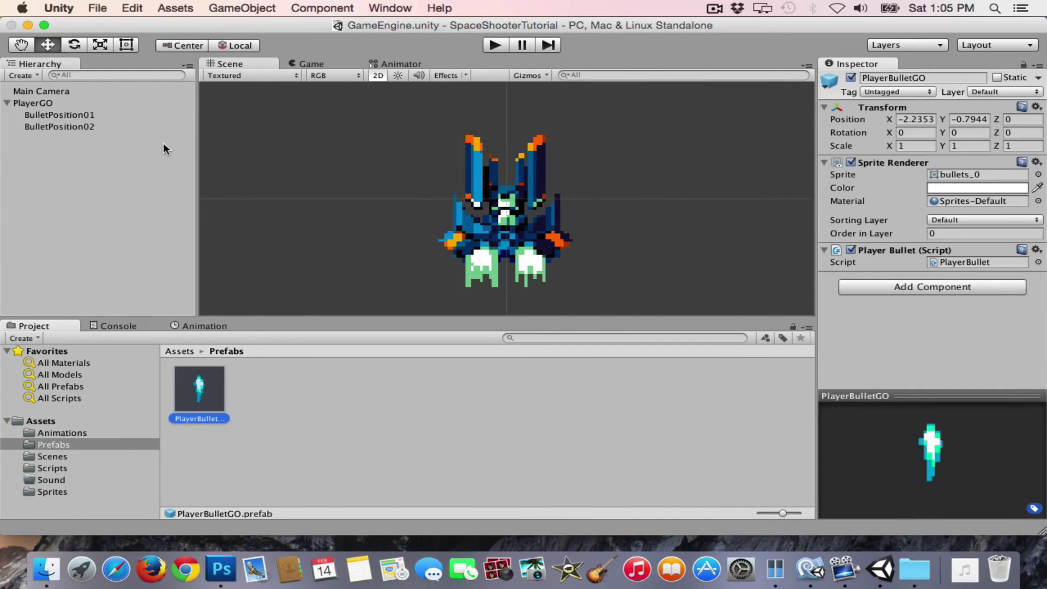
scroll(555, 204, down, 2)
scroll(555, 204, down, 2)
scroll(555, 203, down, 2)
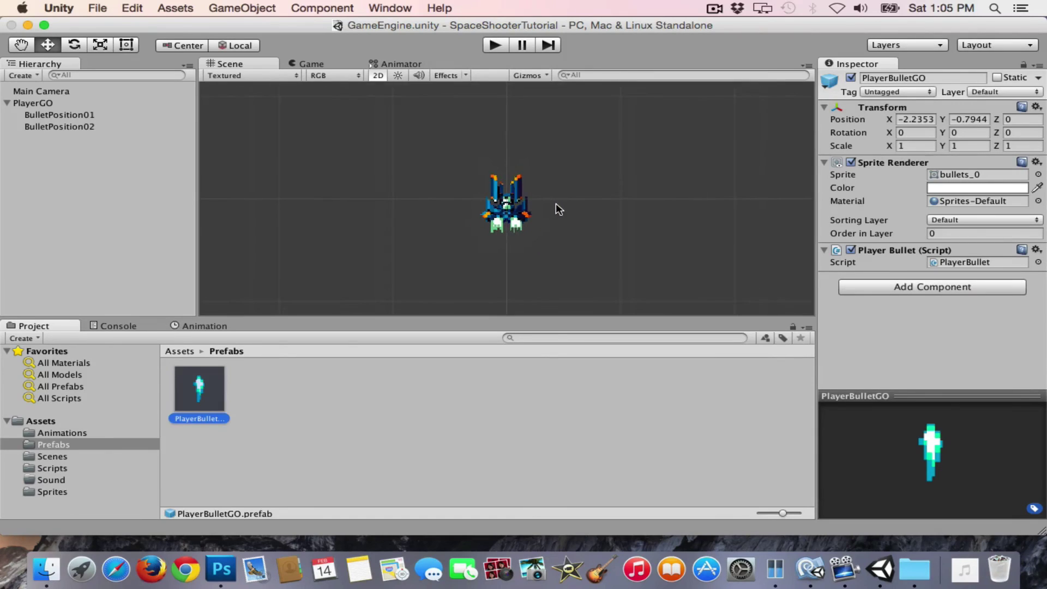
scroll(555, 203, down, 1)
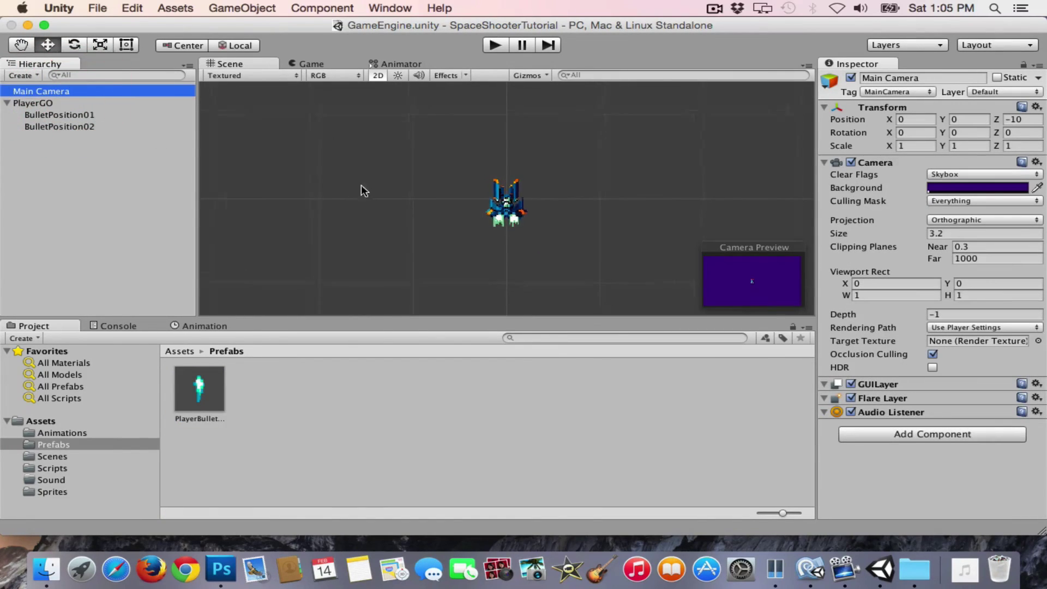
scroll(368, 187, down, 1)
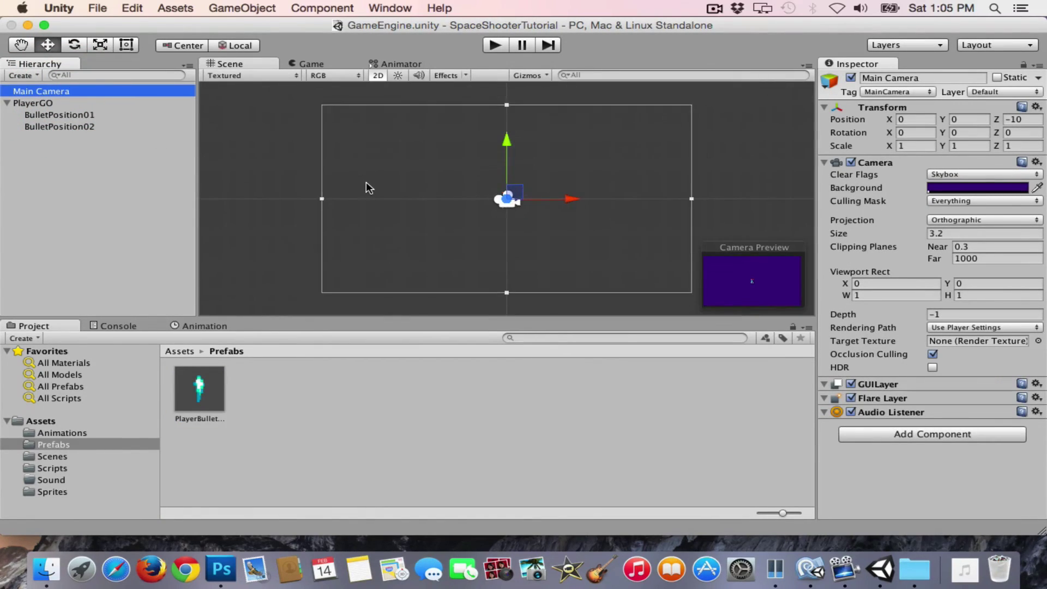
click(314, 60)
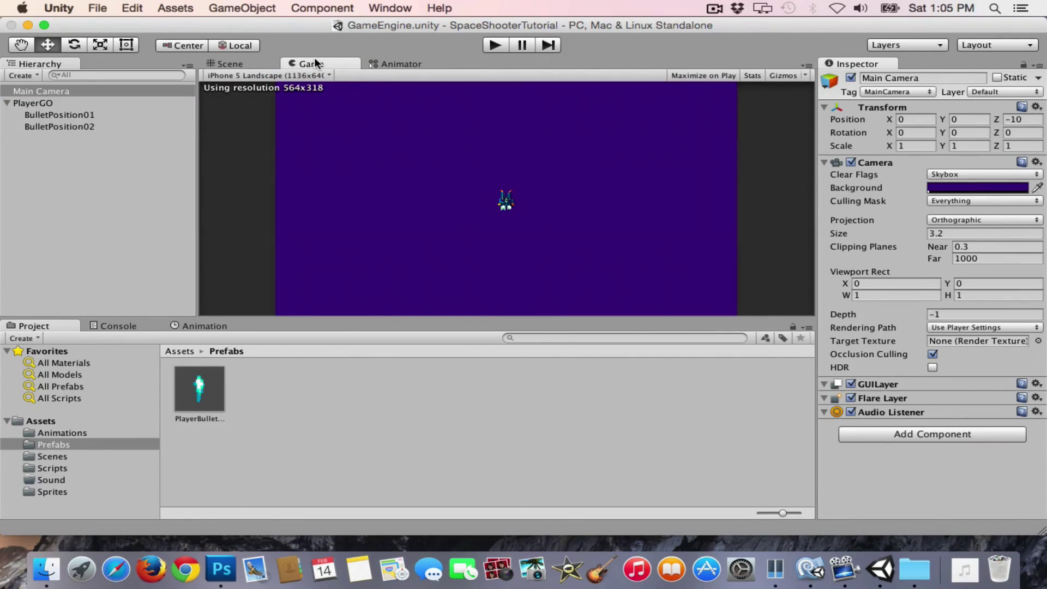
click(696, 79)
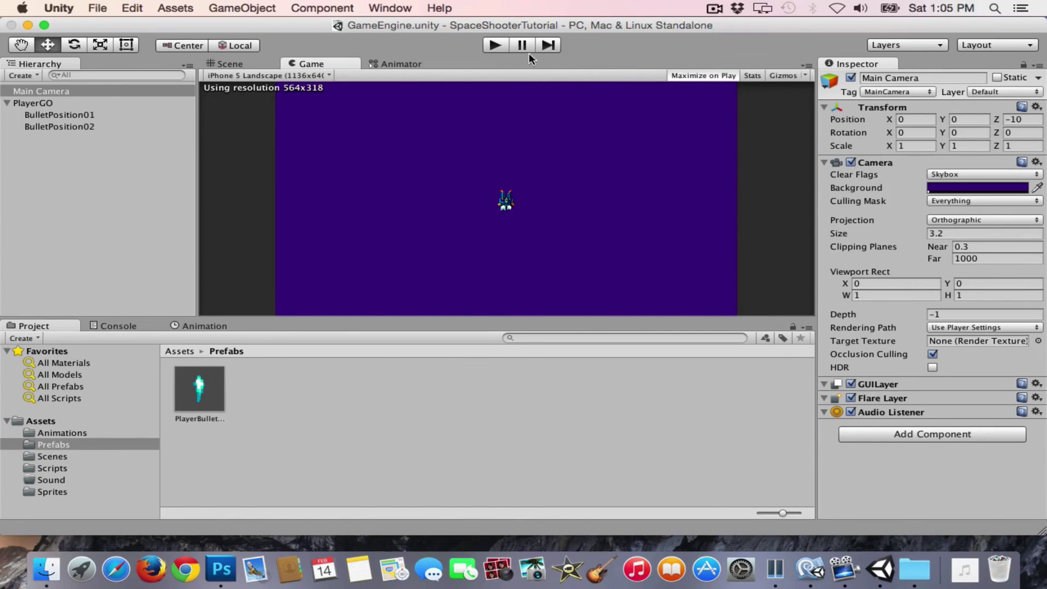
click(500, 46)
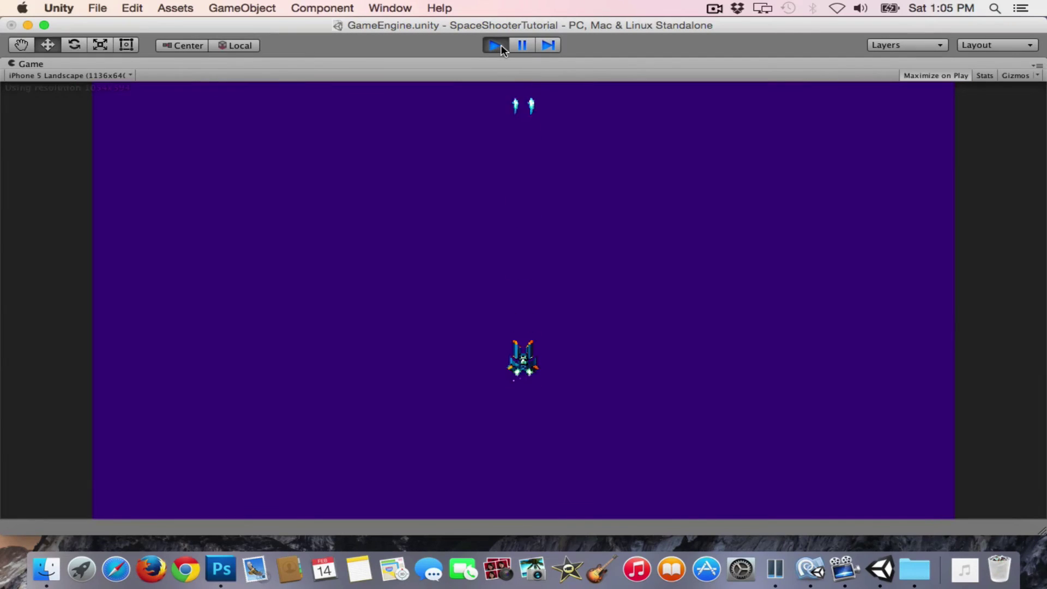
key(Down)
key(Left)
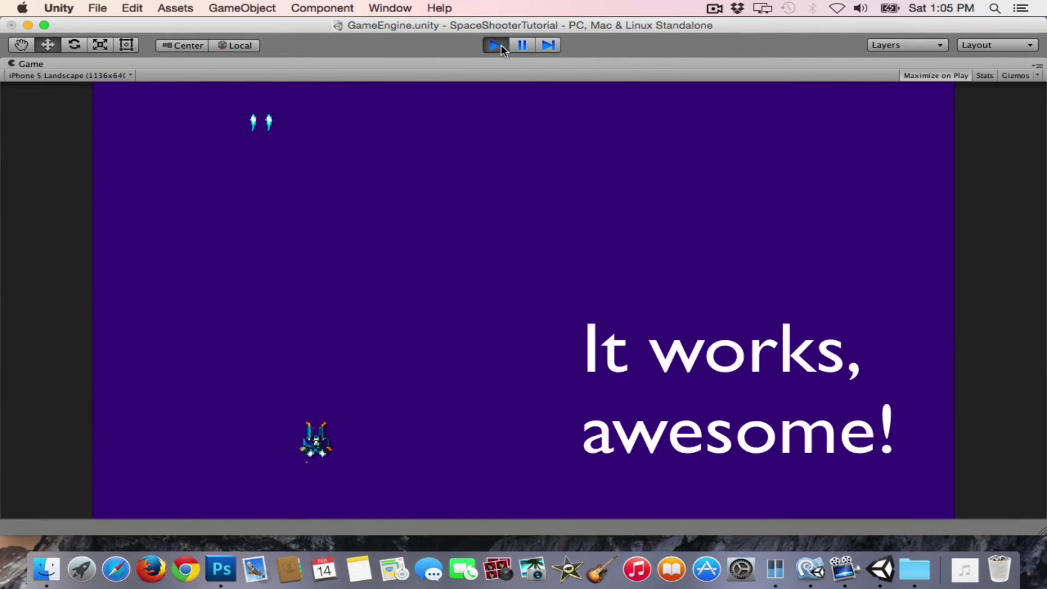
key(Right)
key(Up)
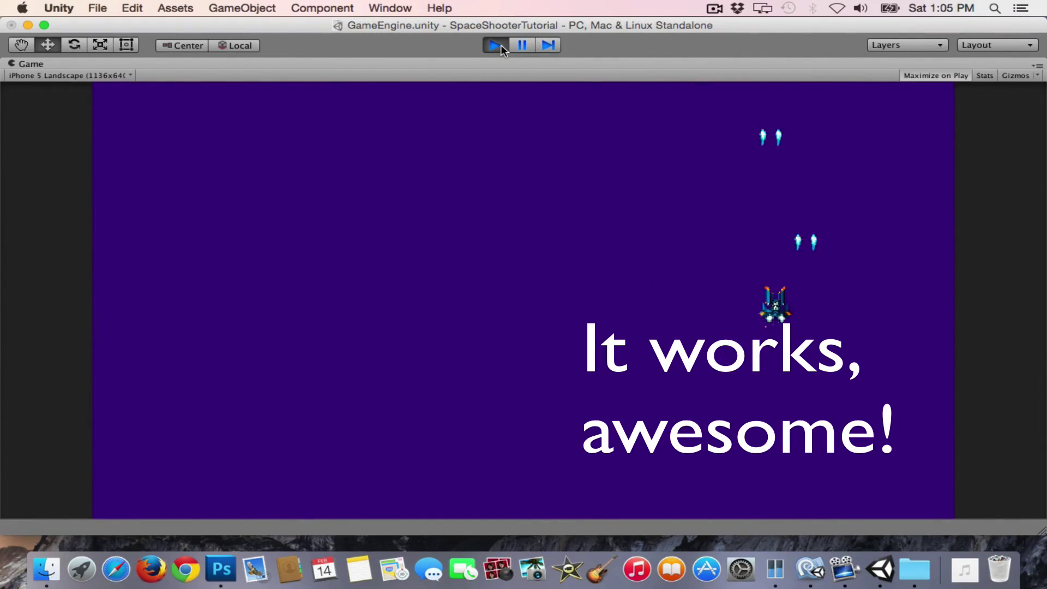
key(Down)
key(Left)
key(Up)
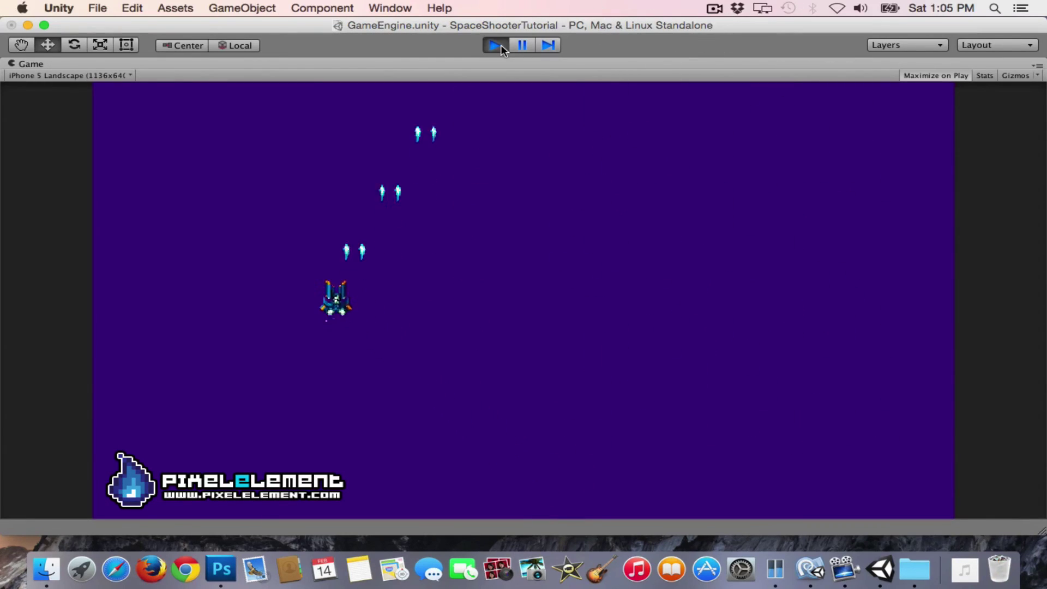
key(Down)
key(Right)
key(Up)
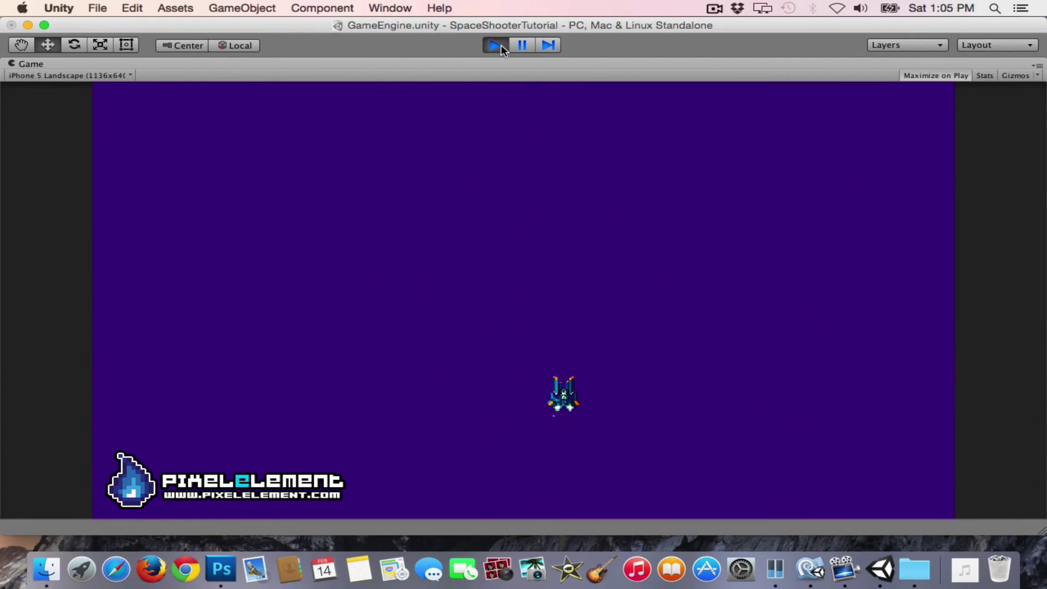
click(500, 45)
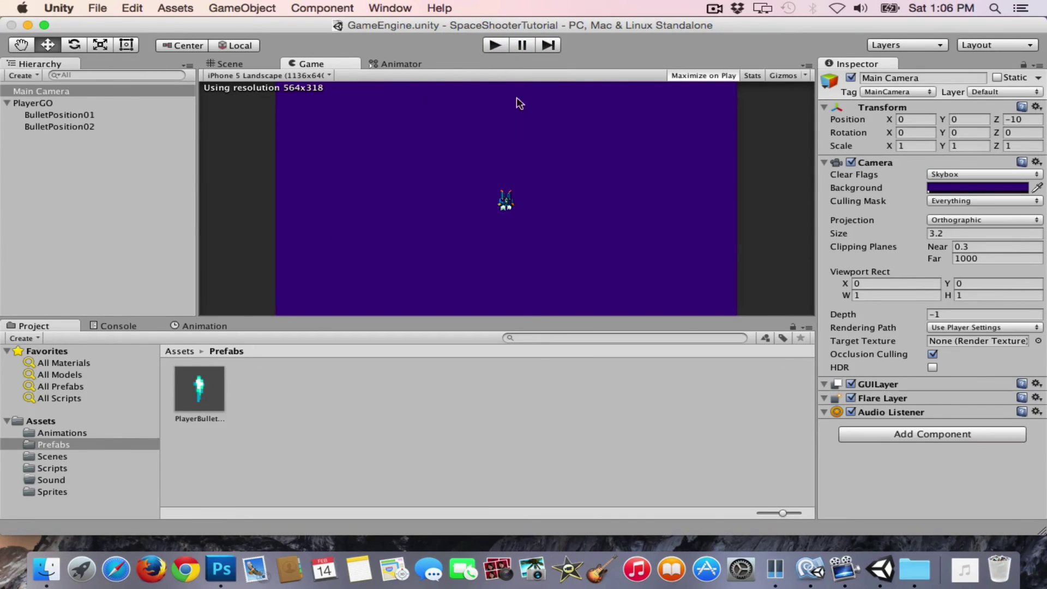
Step: Turn off Maximize on Play, start the game and fire the first twin bullets
click(695, 74)
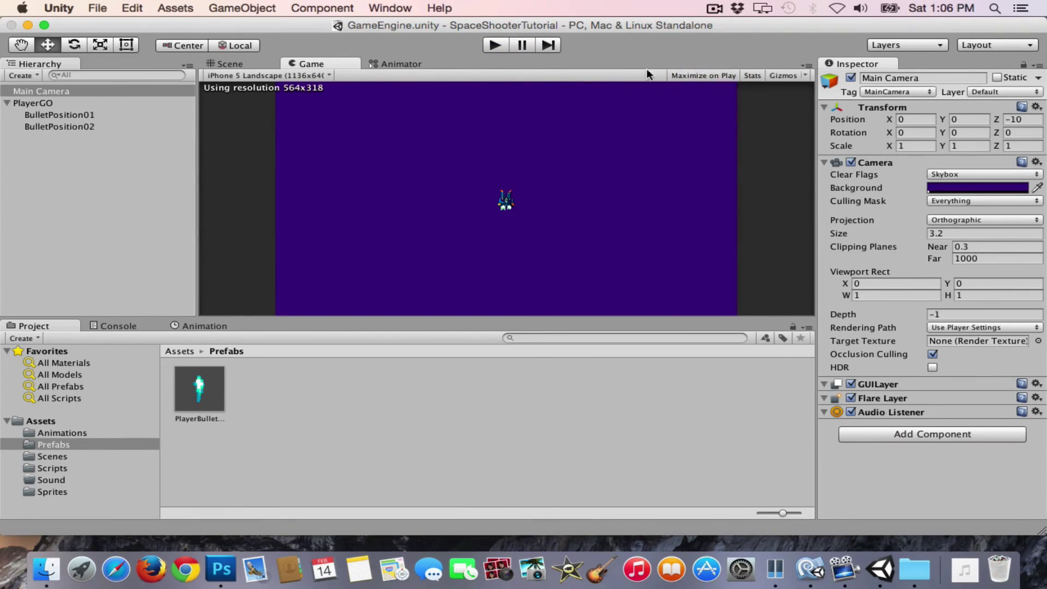
click(500, 45)
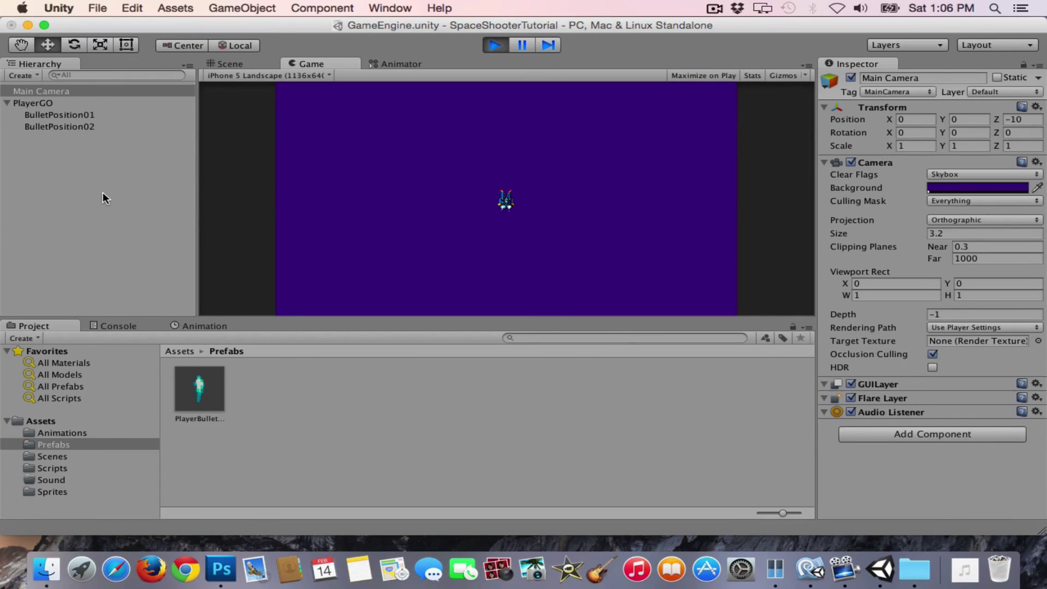
key(Down)
key(space)
key(space)
key(space)
Step: Keep firing while steering, watch PlayerBulletGO(Clone) entries appear and vanish, then stop Play
key(Left)
key(space)
key(Right)
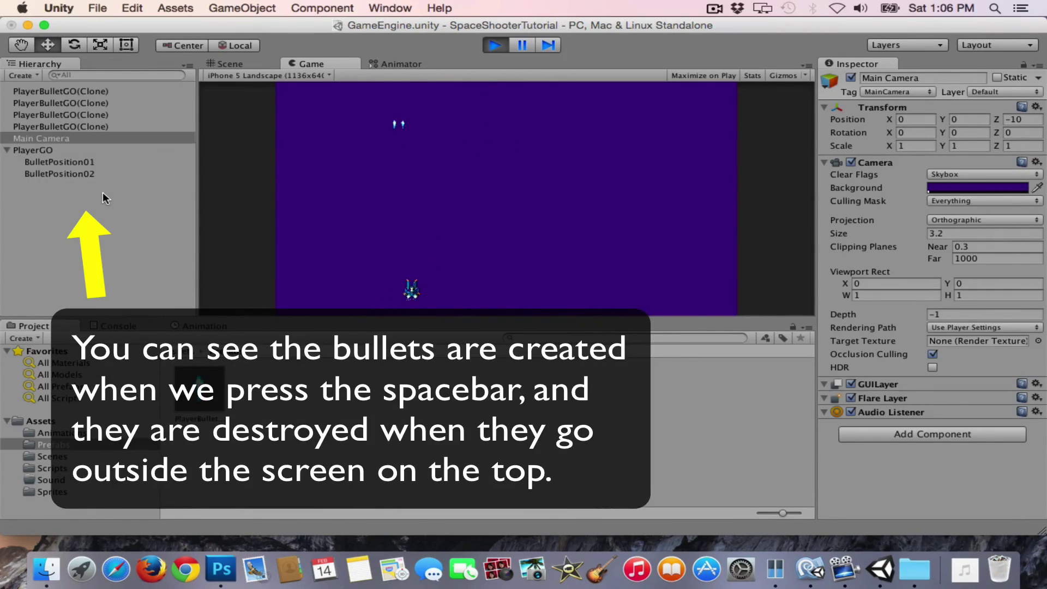
key(space)
key(Right)
key(space)
key(space)
key(Up)
key(space)
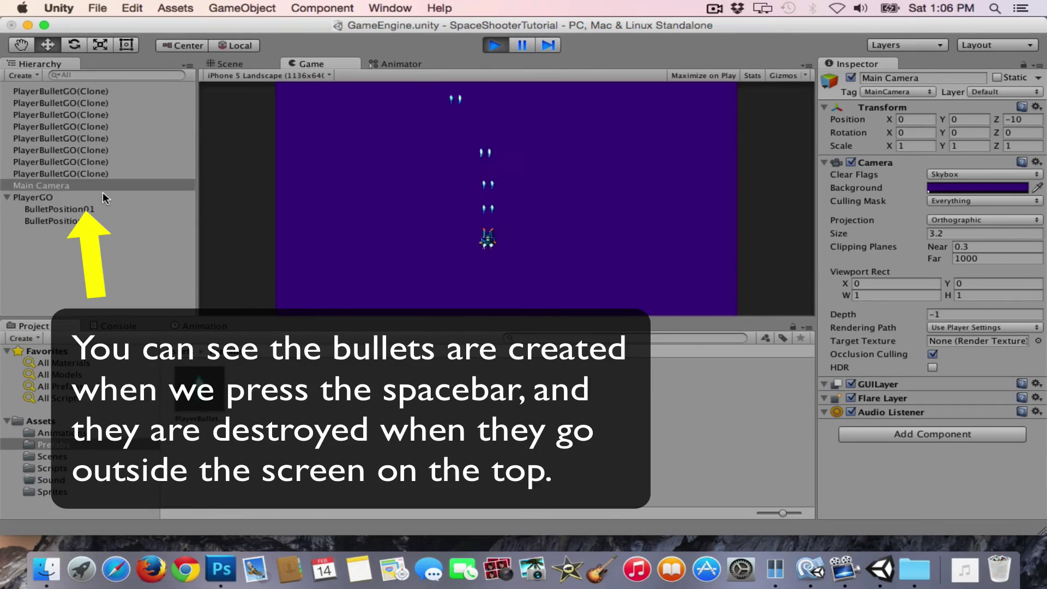
key(Left)
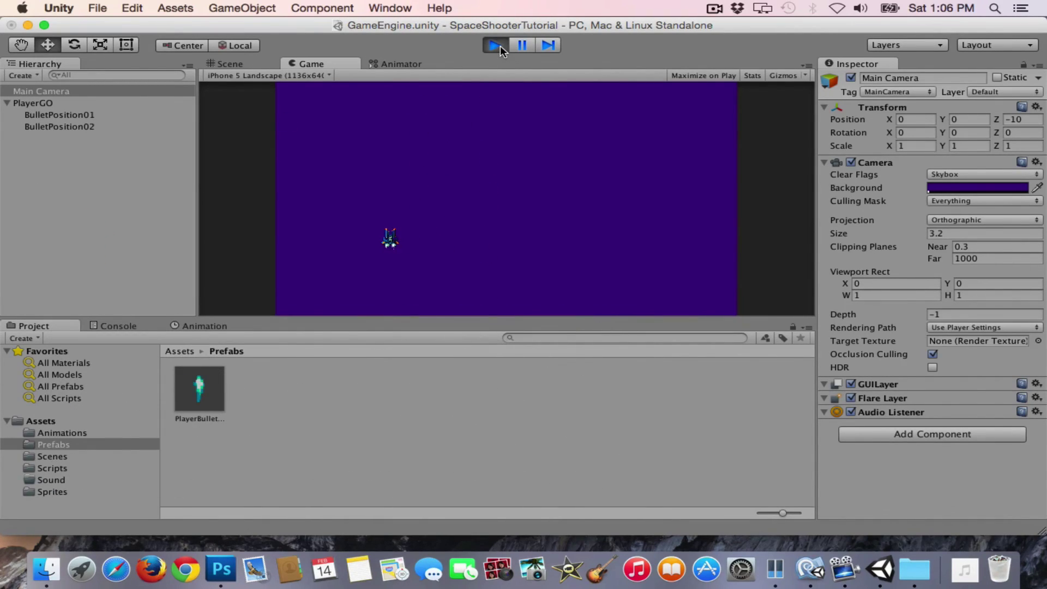
click(499, 45)
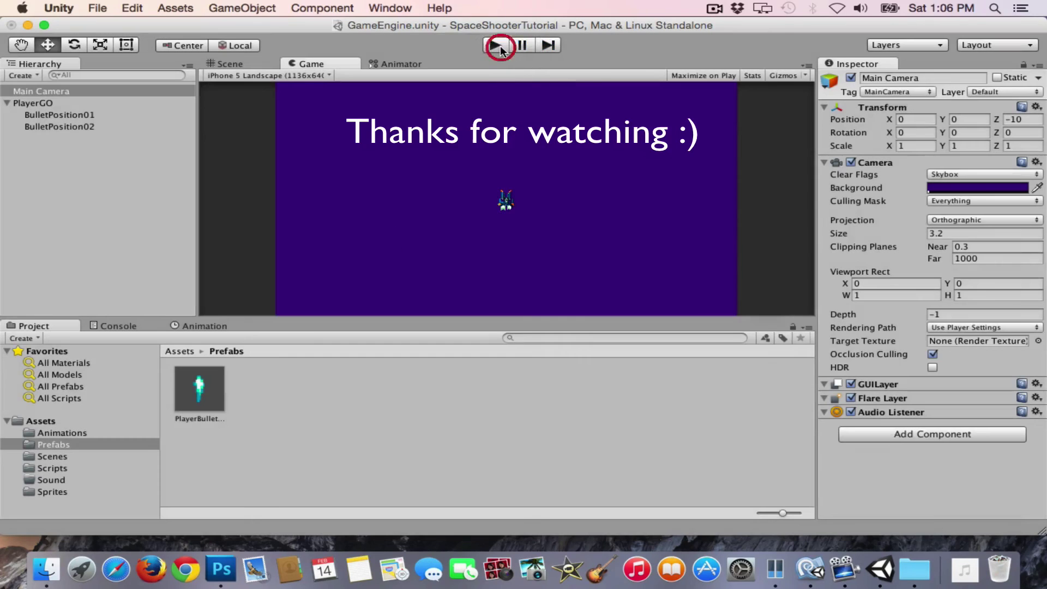